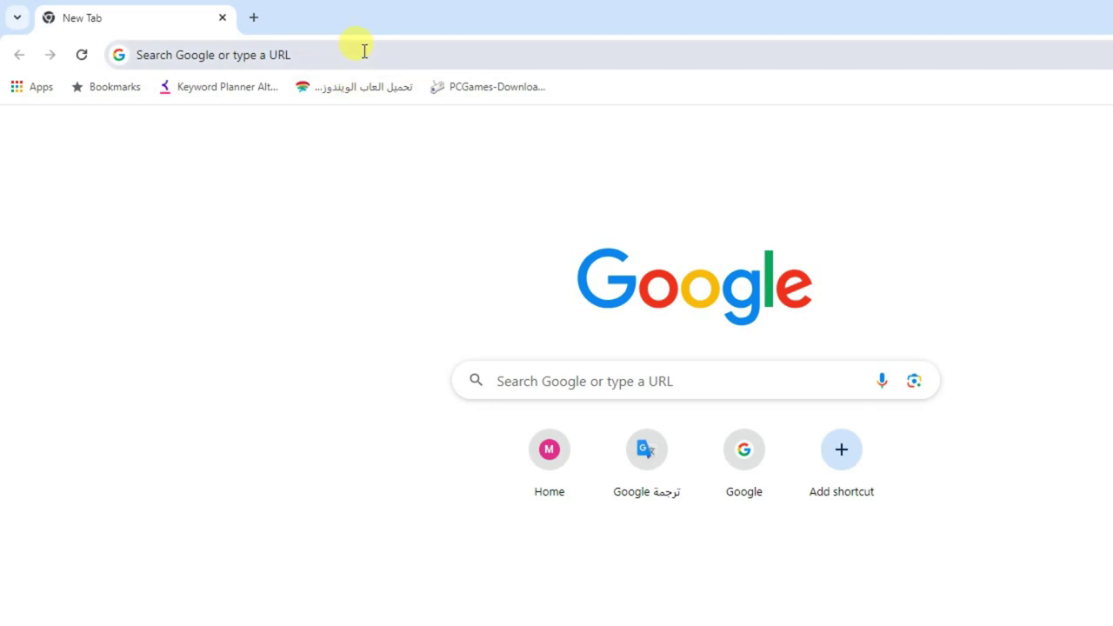
Search 'forms google' in Chrome and open the Google Forms sign-in result
click(365, 51)
text(for)
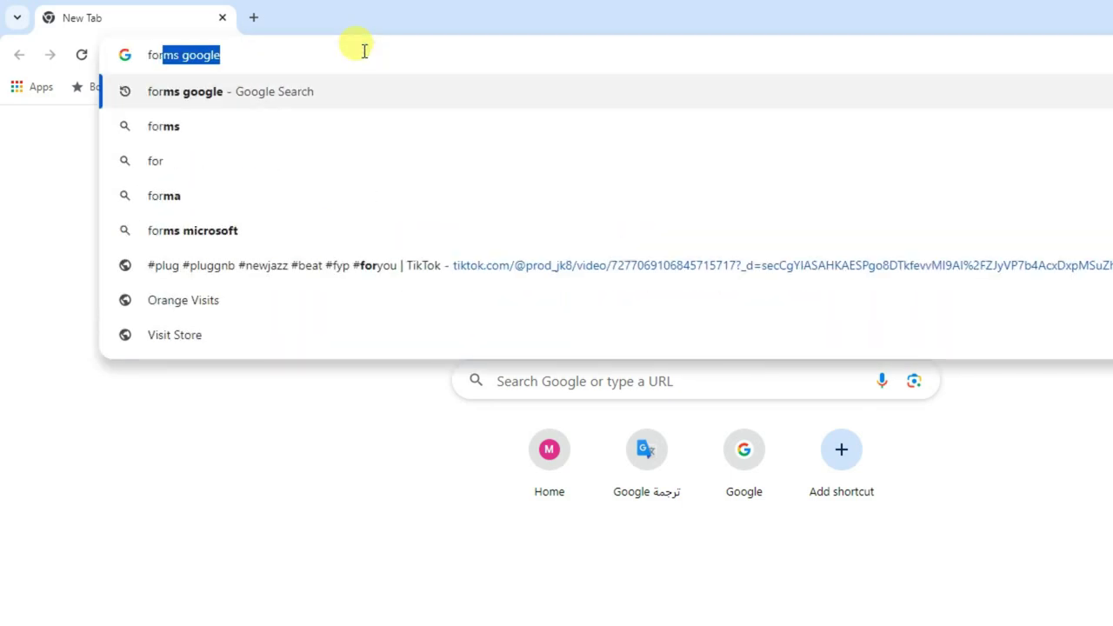
text(ms google)
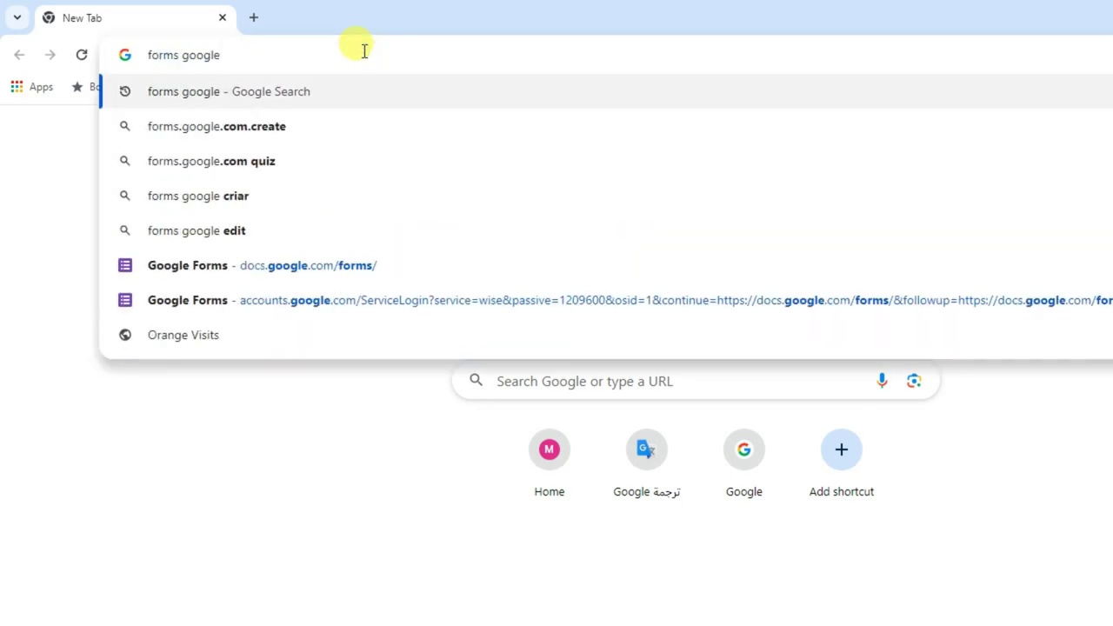
key(Return)
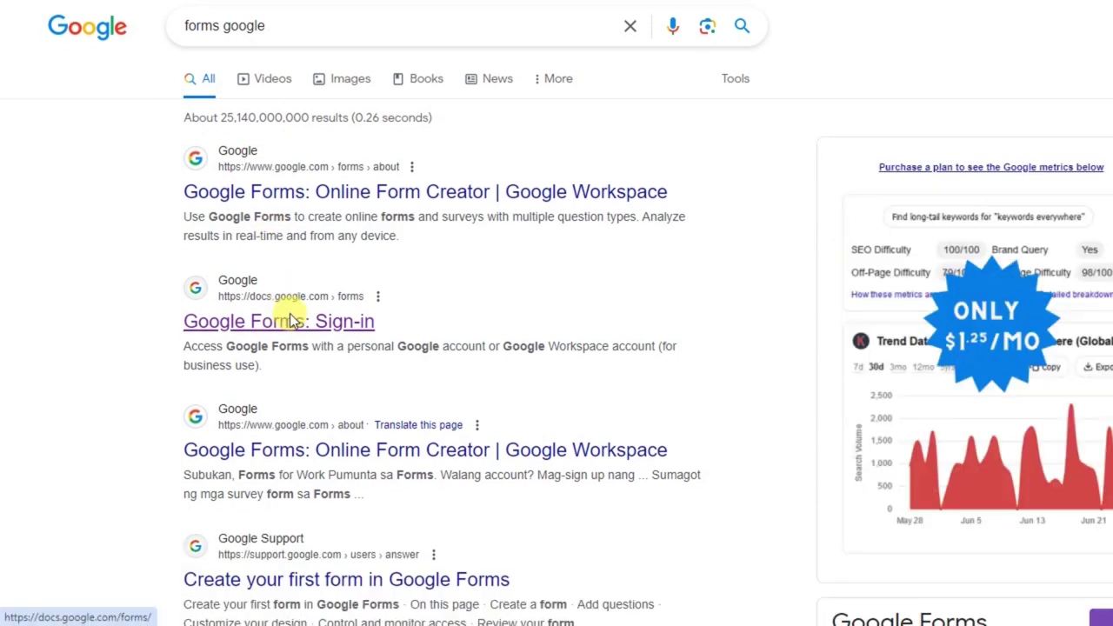
click(291, 321)
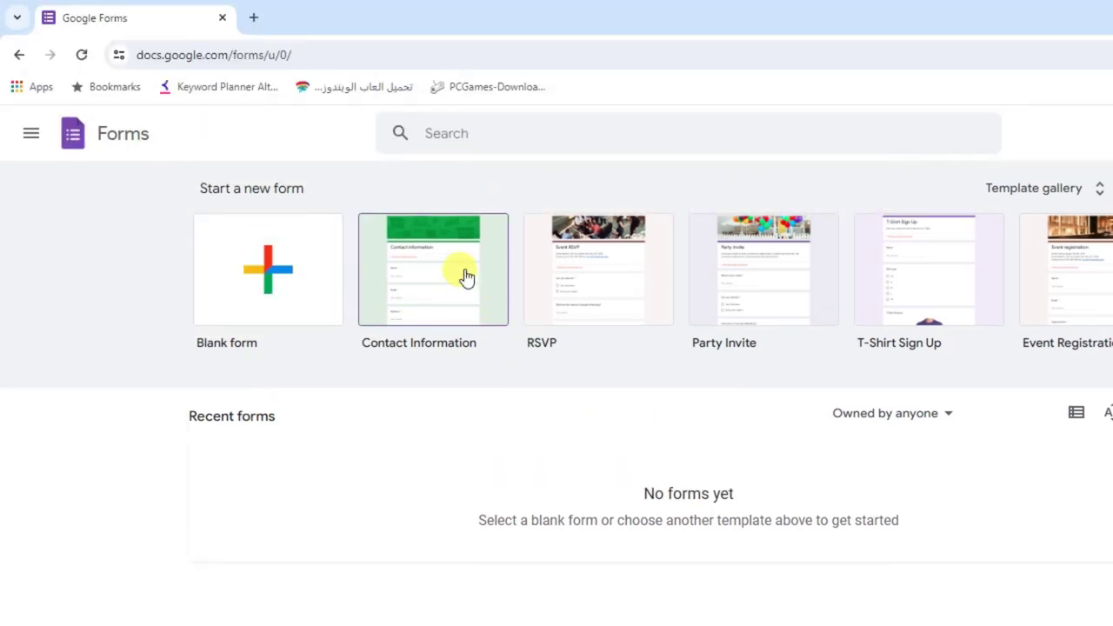
Start a form from the Contact Information template and rename the file 'بيانات عملاء'
click(466, 275)
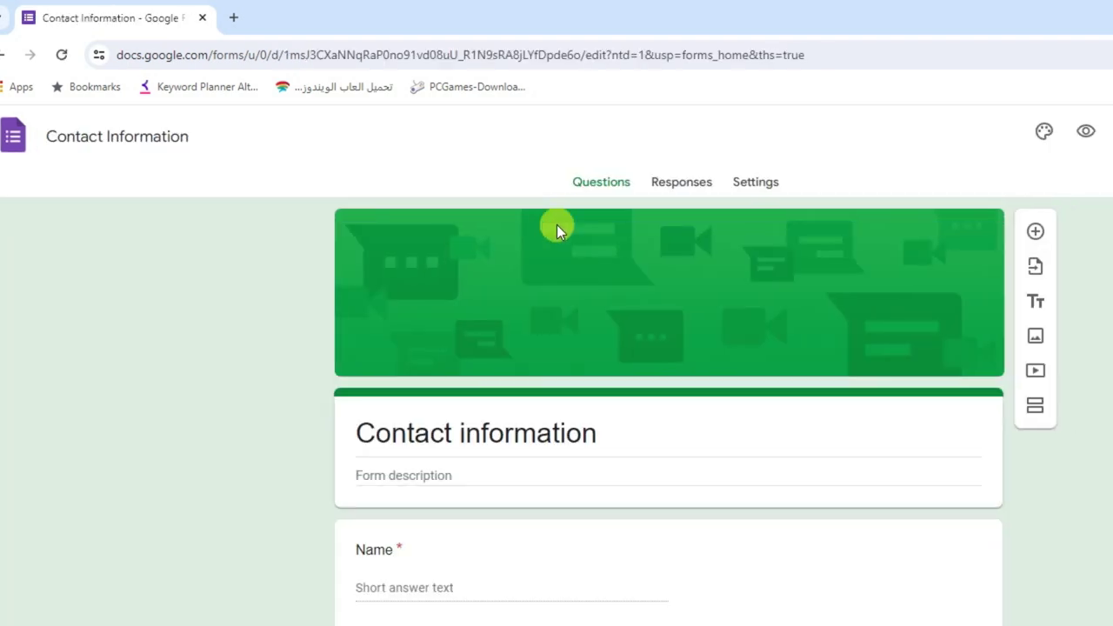
triple_click(173, 126)
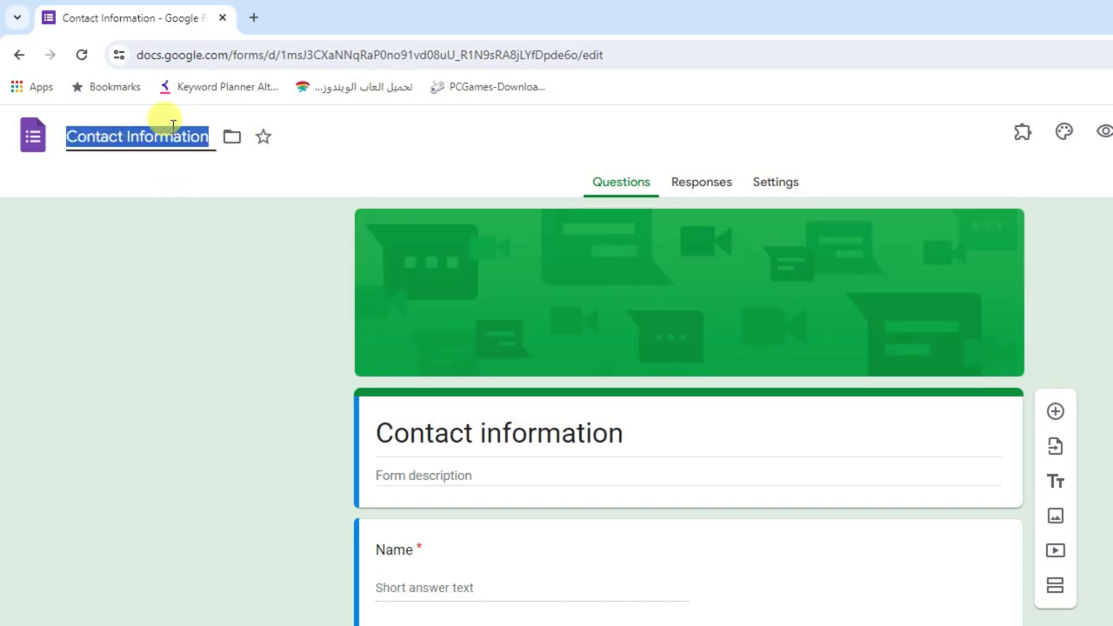
text(بيانات ع)
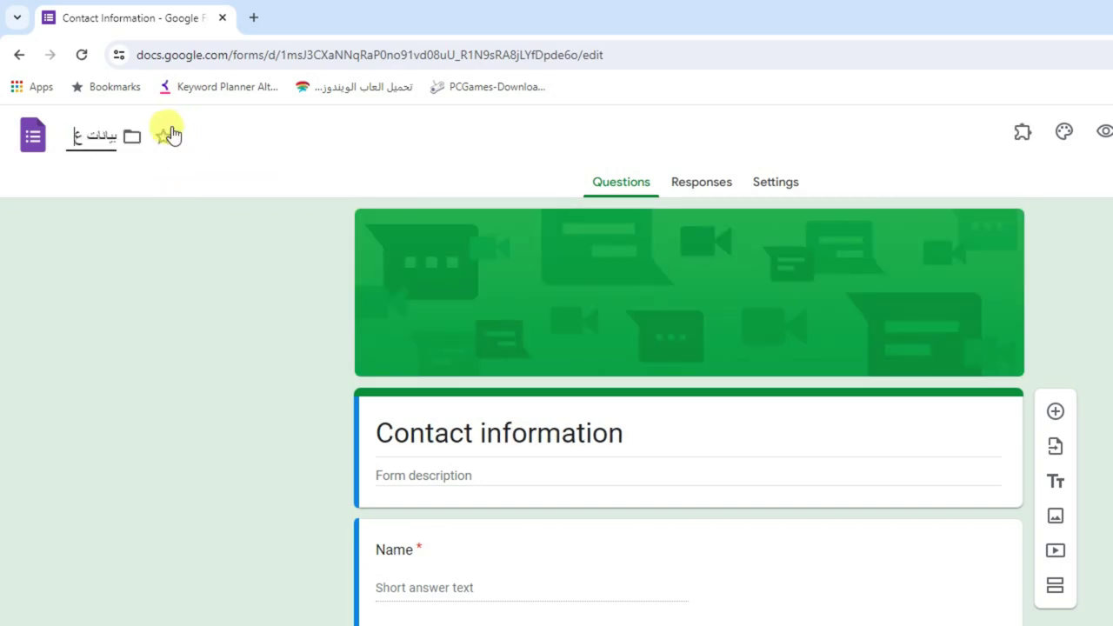
text(ملاء)
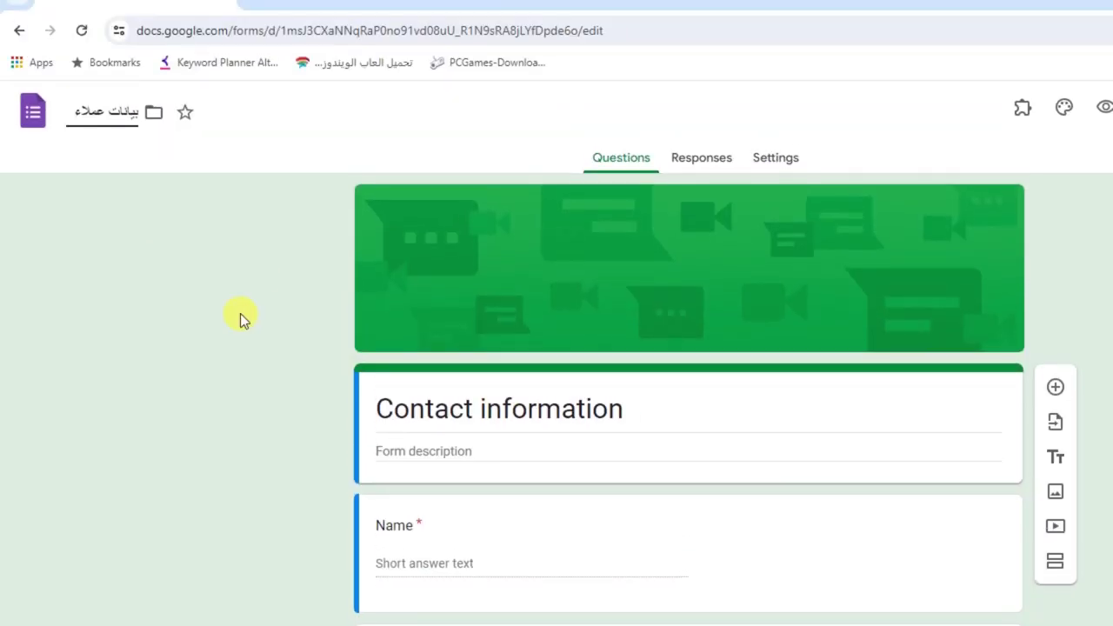
click(240, 274)
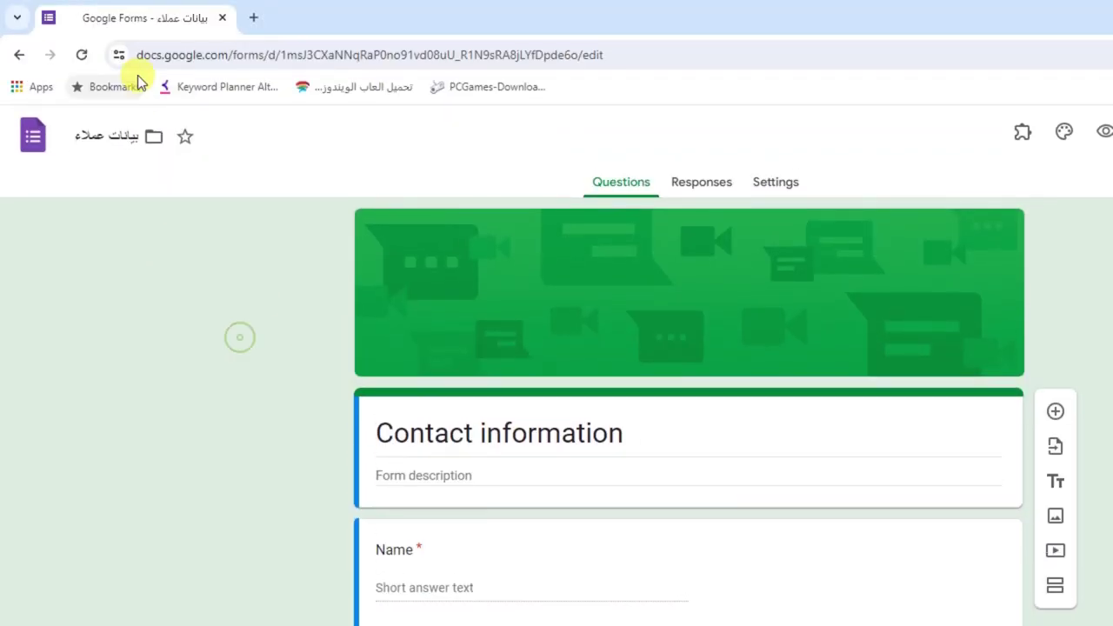
Copy the Arabic file name and paste it over the 'Contact information' form heading
triple_click(101, 134)
key(ctrl+c)
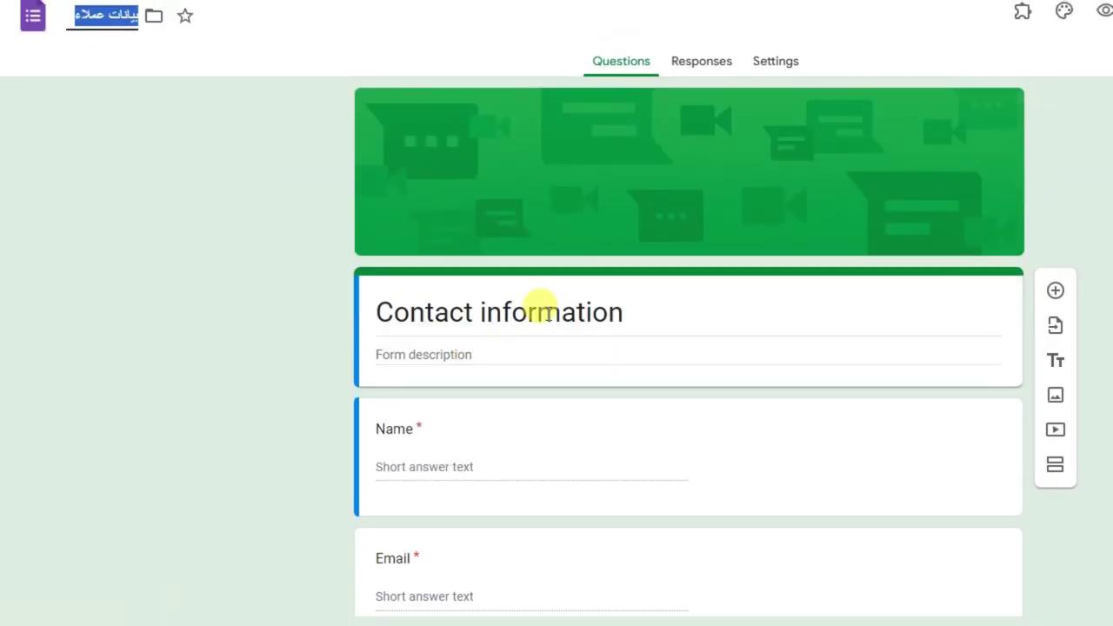
triple_click(541, 312)
key(ctrl+v)
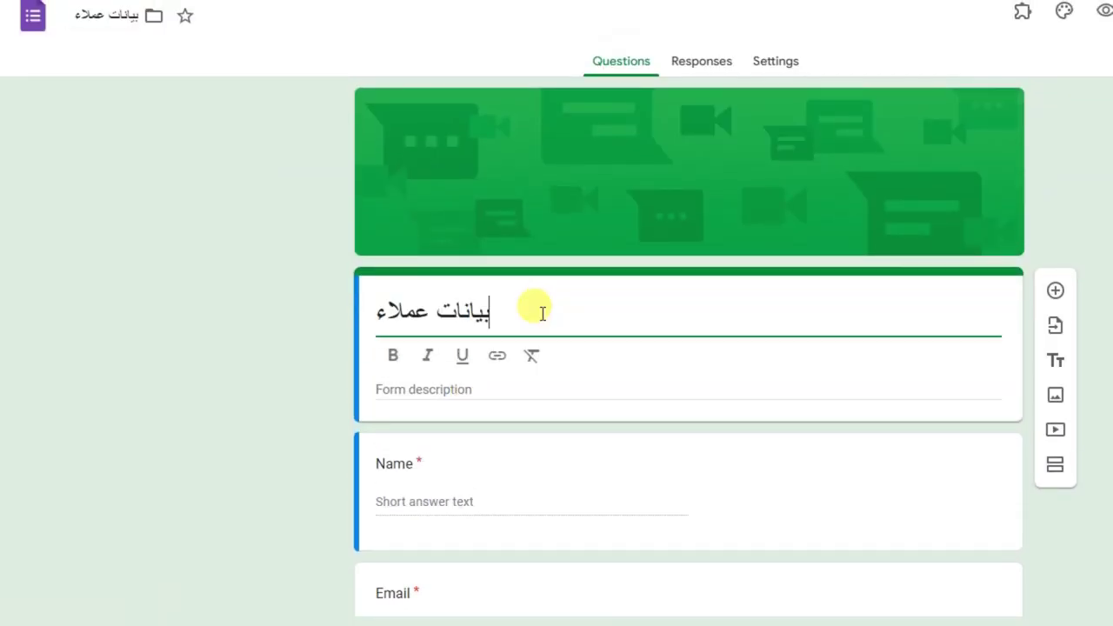
click(248, 313)
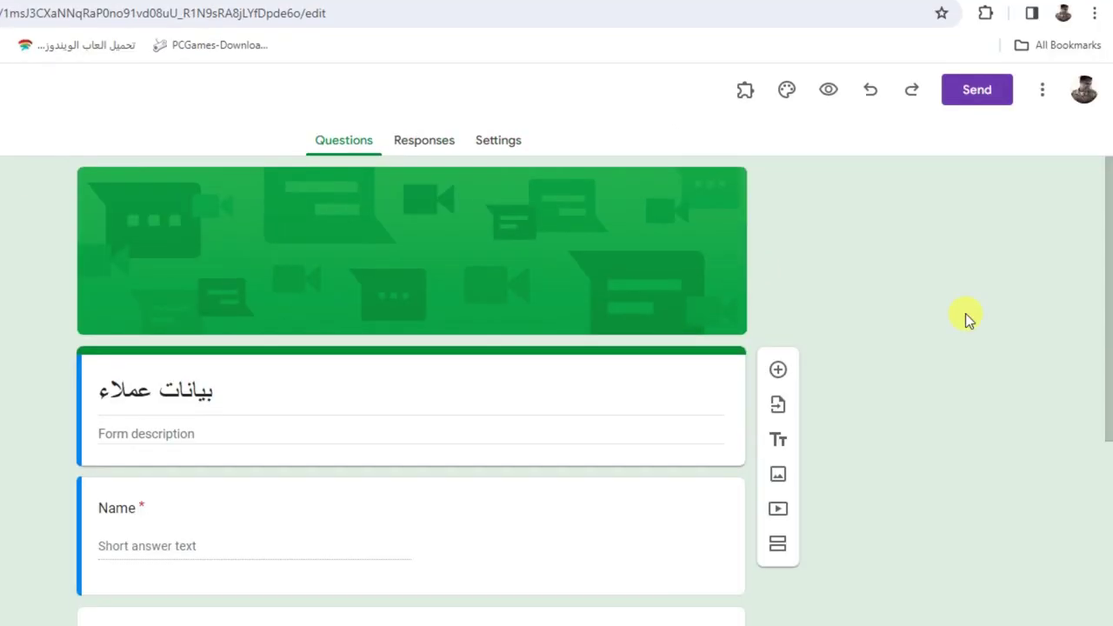
scroll(1103, 313, down, 4)
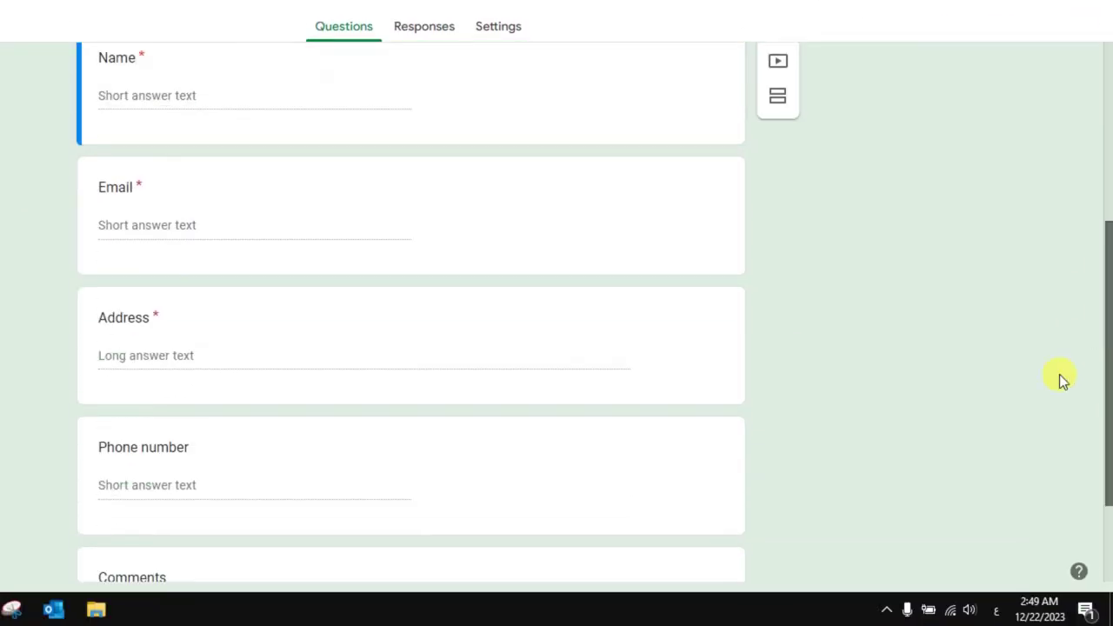
scroll(1059, 374, up, 1)
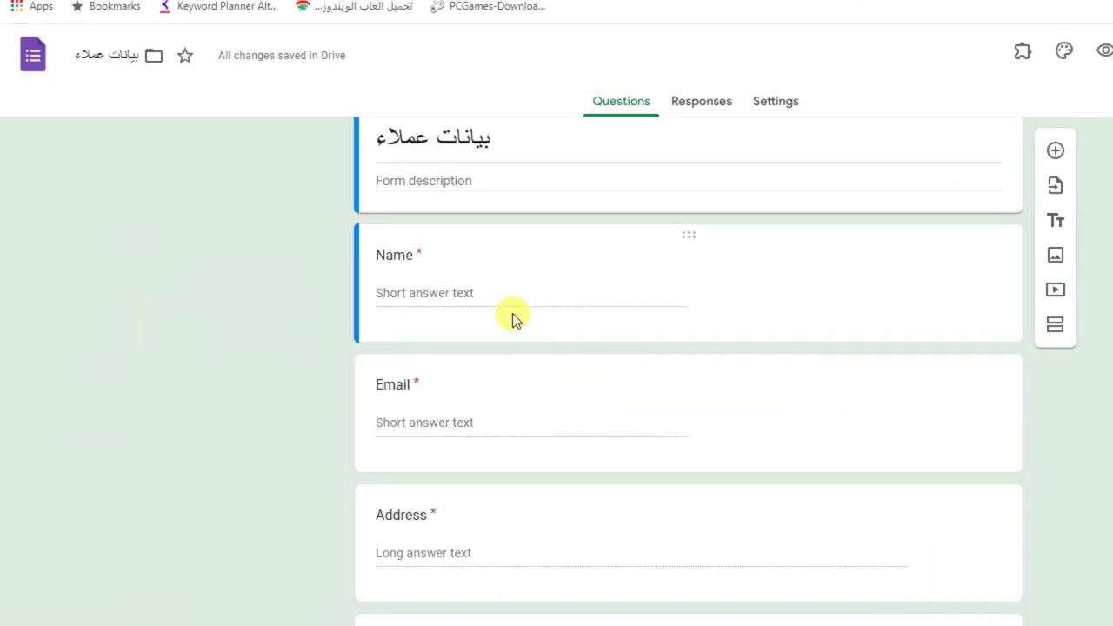
click(122, 206)
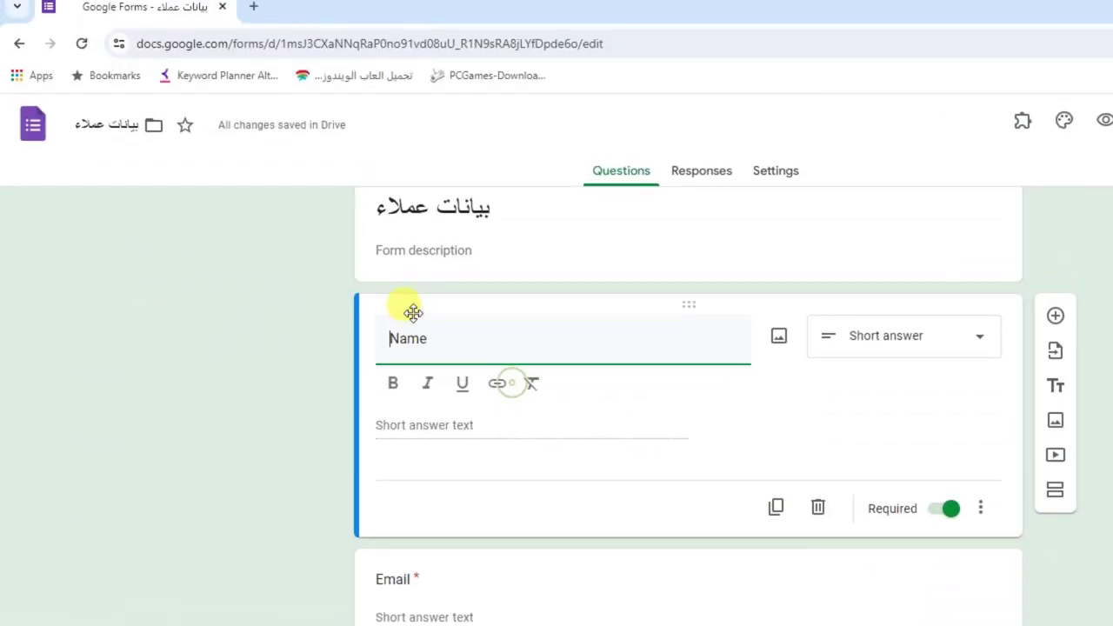
Retitle the Name question 'اسم العميل' and delete the Email question
double_click(420, 313)
text(اسم)
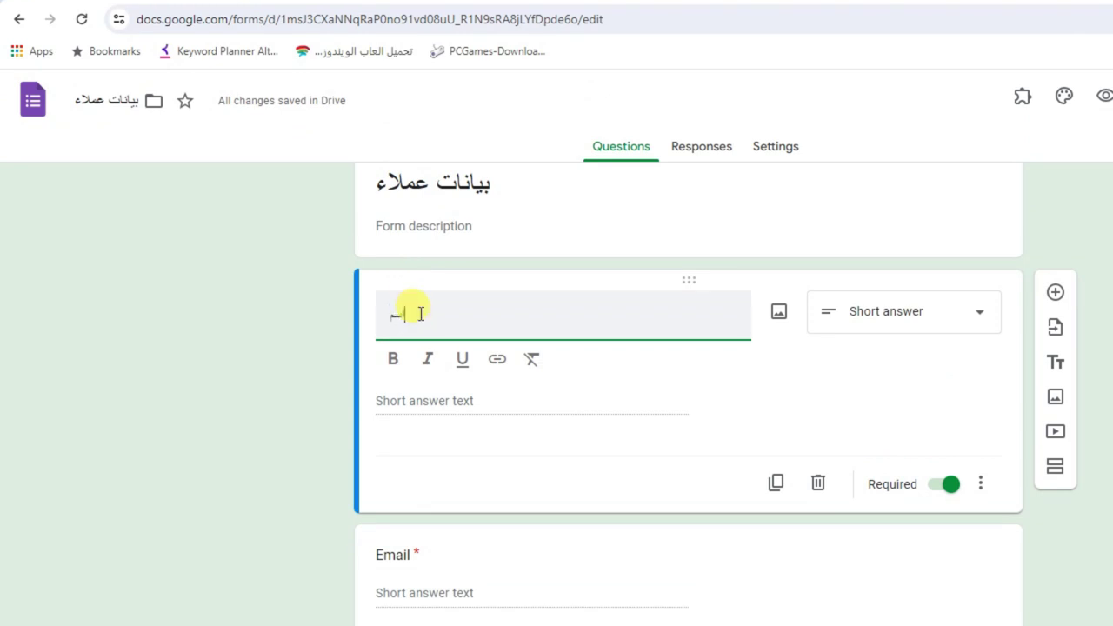
text( العميل)
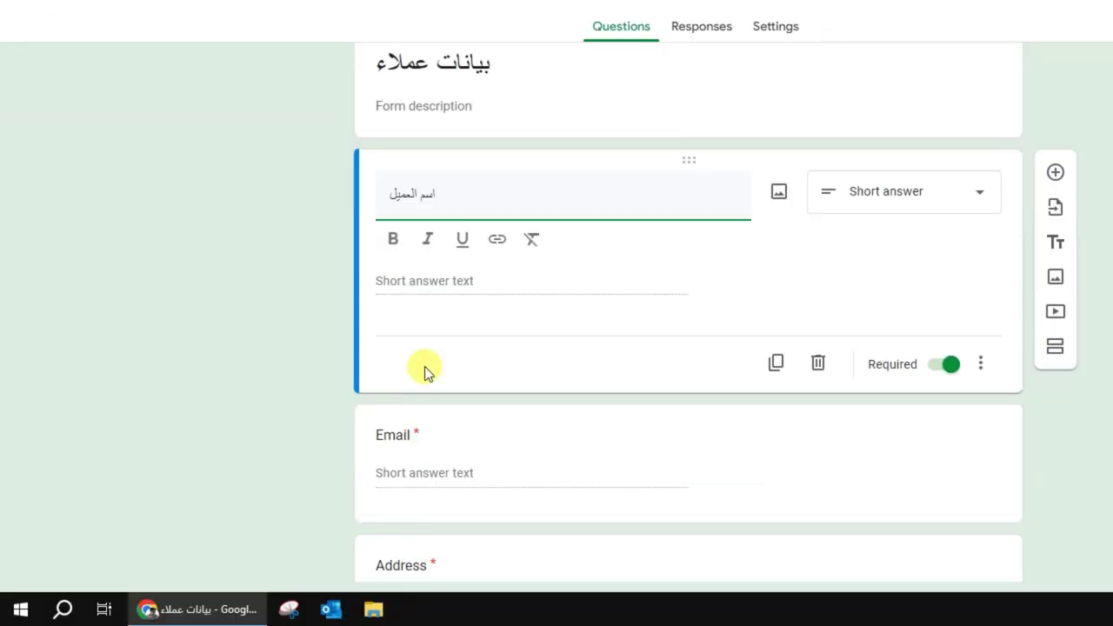
click(427, 569)
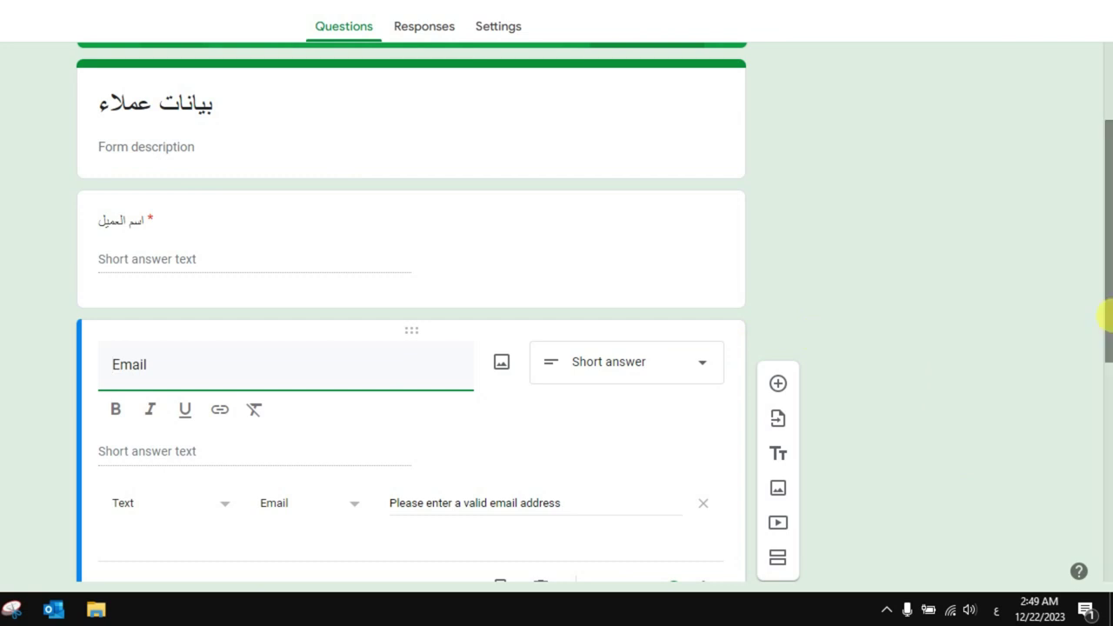
drag(1105, 313, 1105, 373)
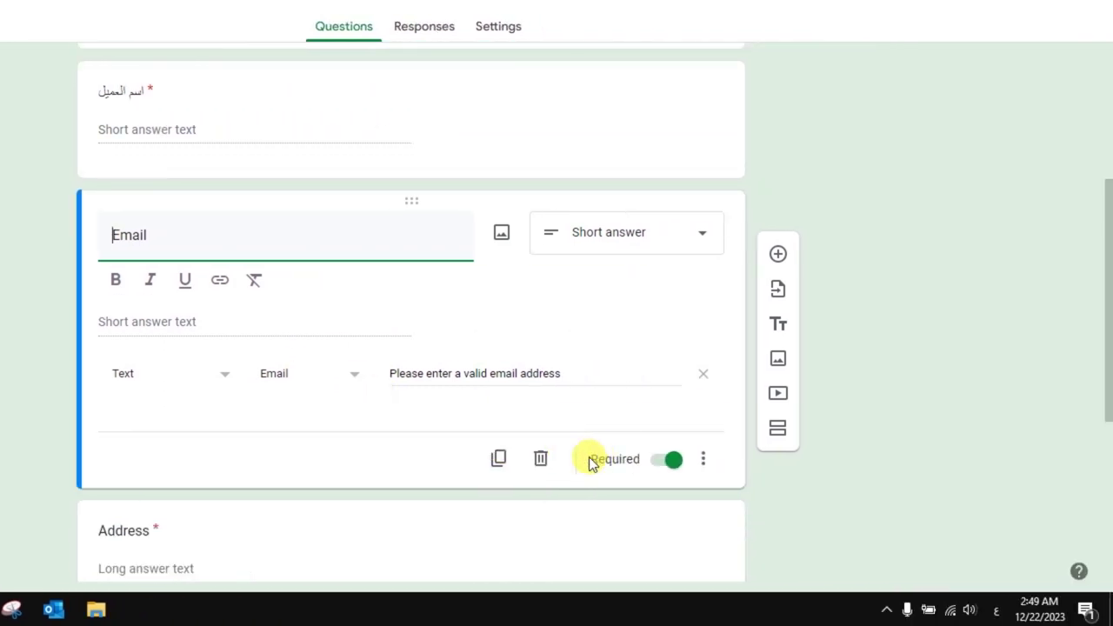
click(541, 458)
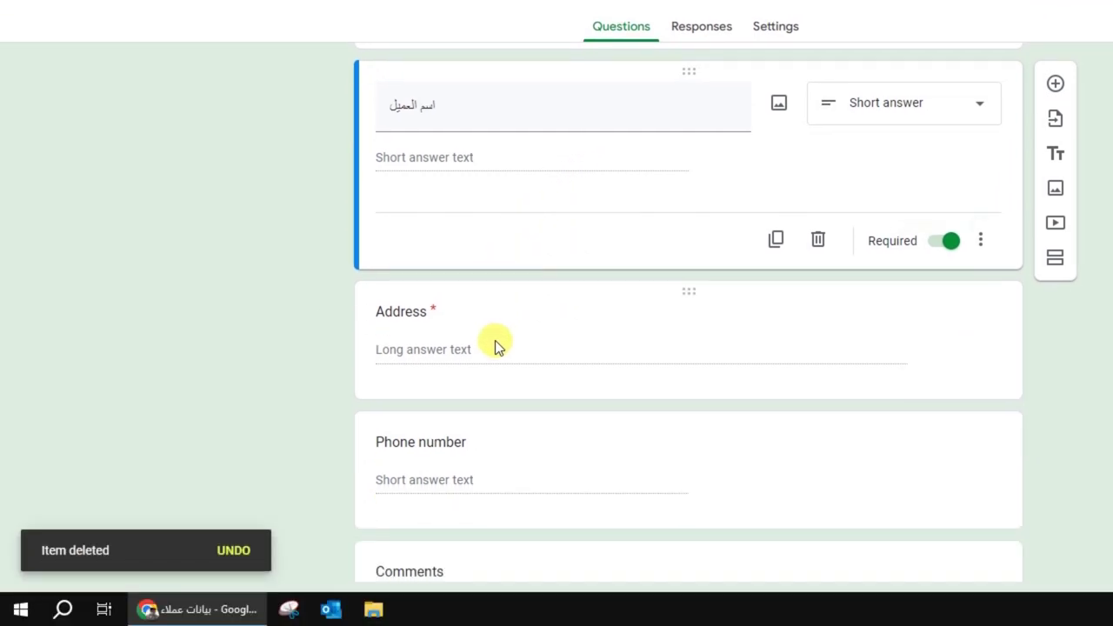
Replace the Address question title with 'العنوان'
click(495, 340)
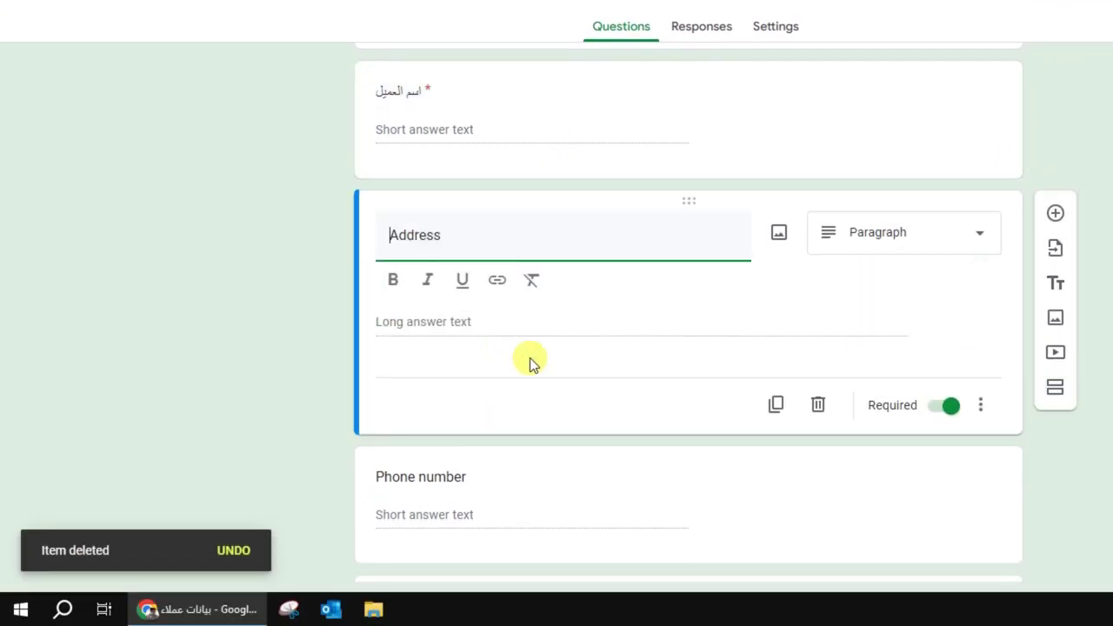
text(العنوان)
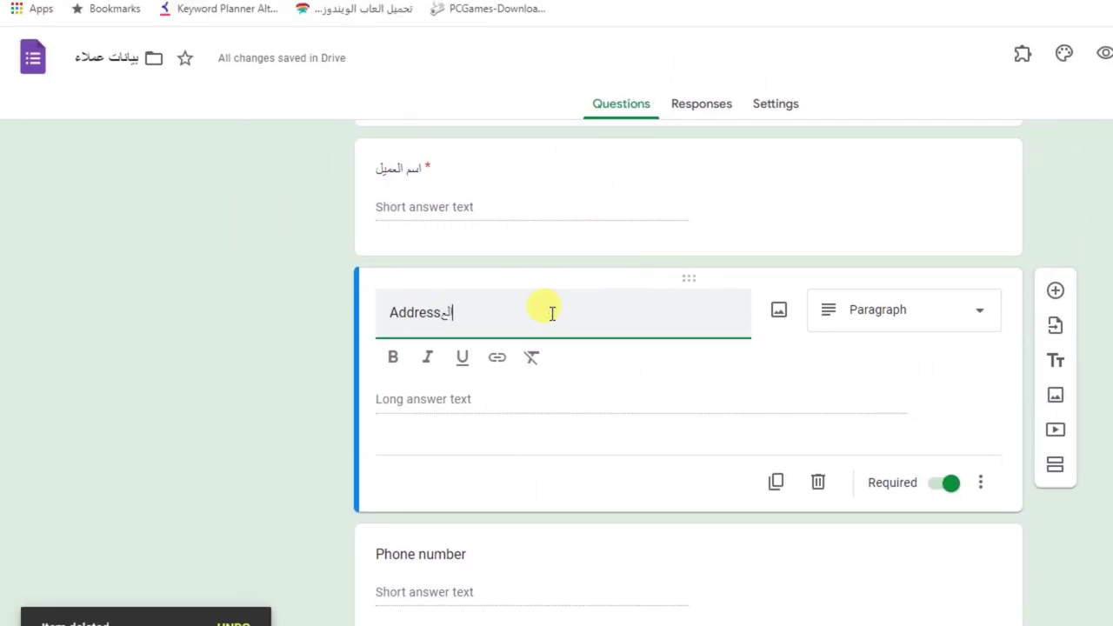
key(BackSpace)
key(BackSpace)
key(BackSpace)
key(BackSpace)
key(BackSpace)
key(BackSpace)
key(BackSpace)
key(BackSpace)
key(BackSpace)
key(BackSpace)
key(BackSpace)
key(BackSpace)
key(BackSpace)
key(BackSpace)
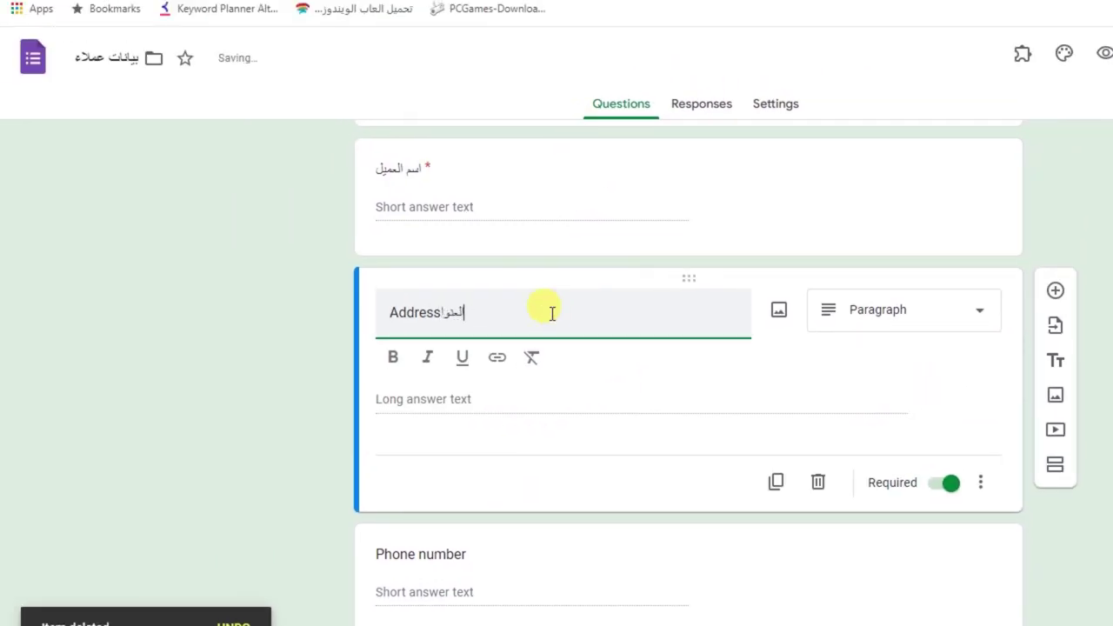
text(العنو)
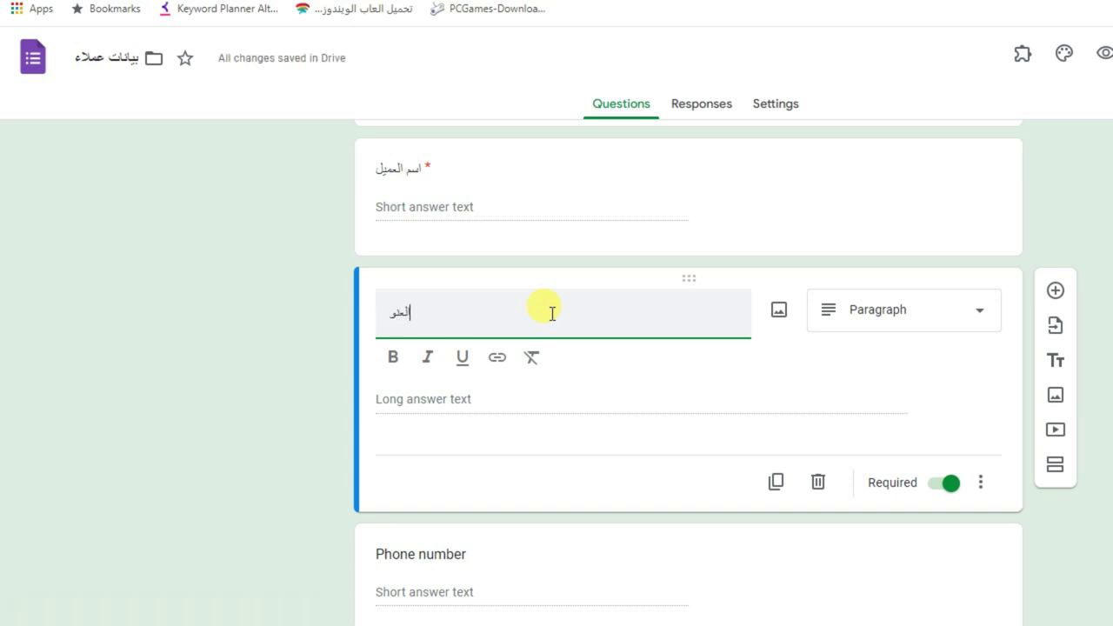
text(ان)
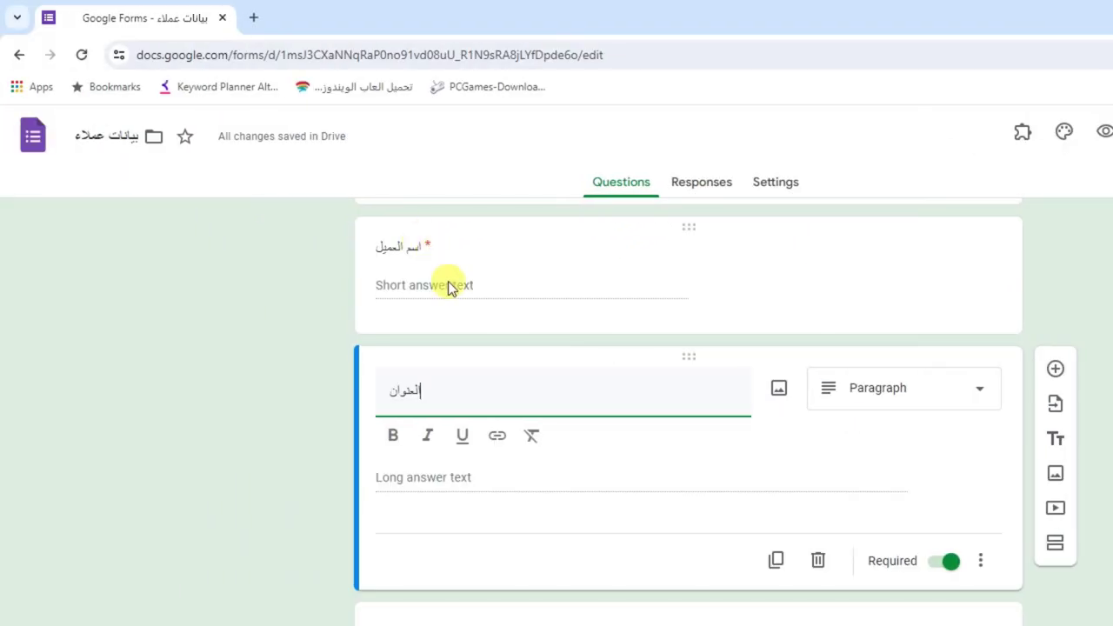
key(Escape)
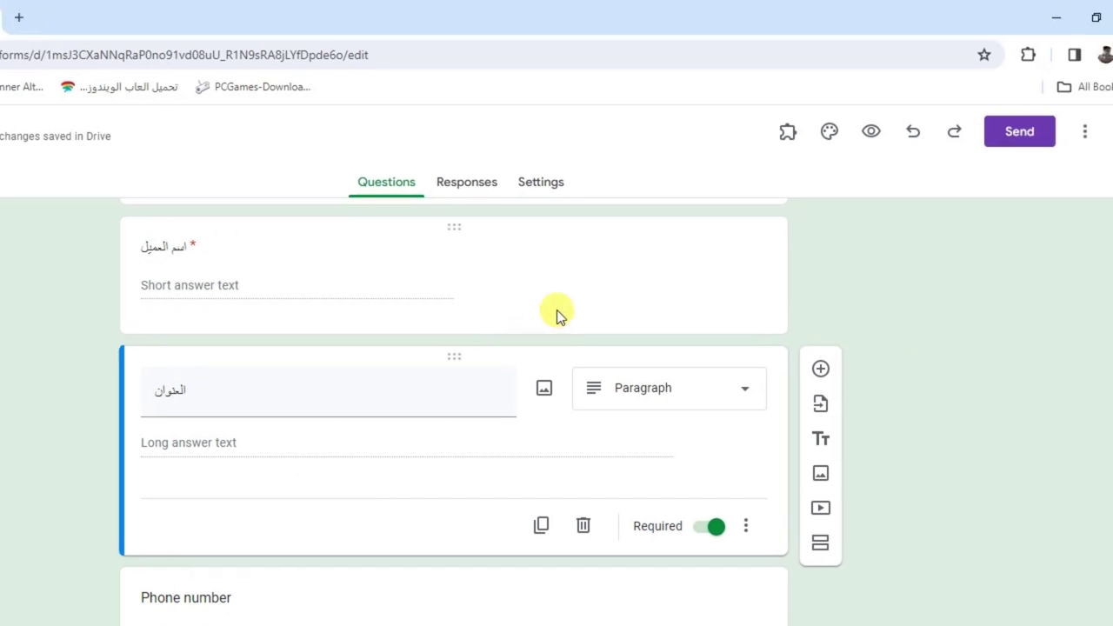
click(557, 310)
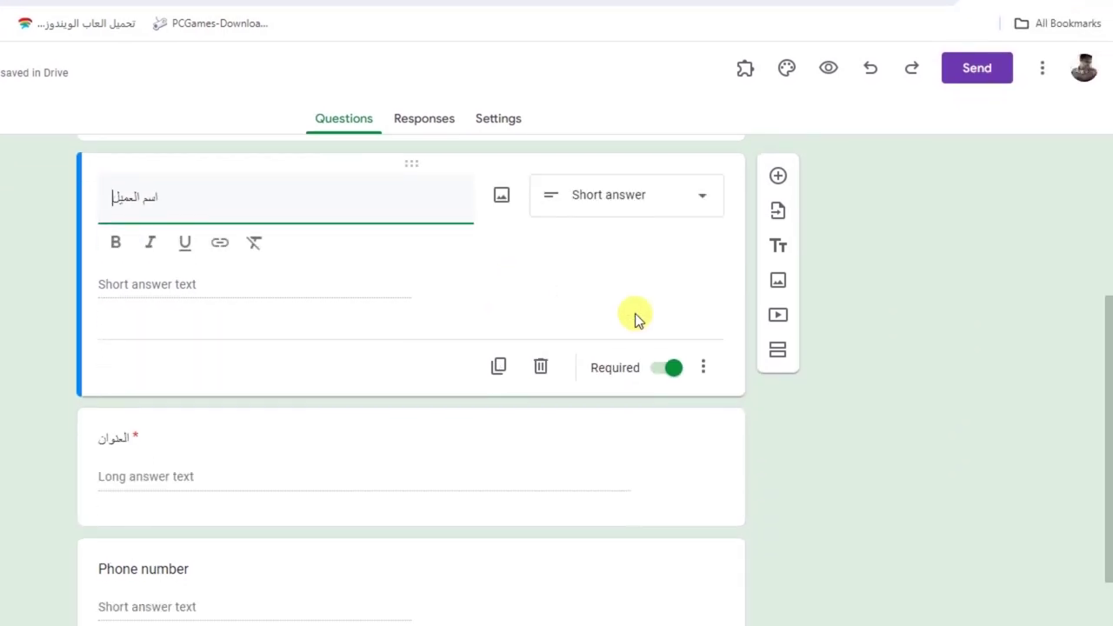
click(757, 475)
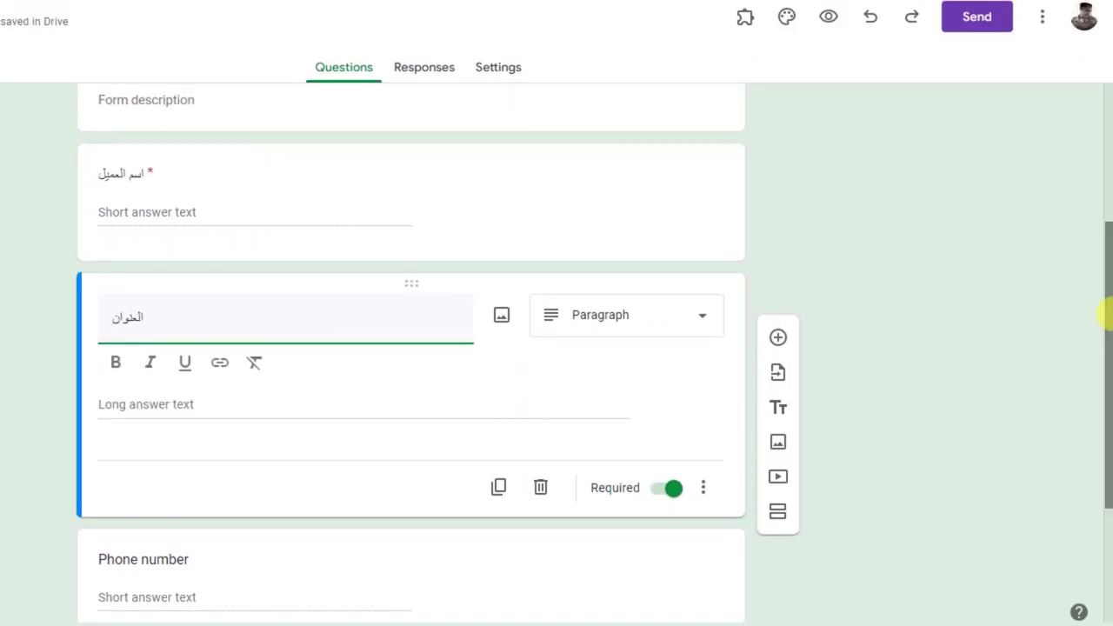
scroll(1104, 348, down, 2)
click(608, 521)
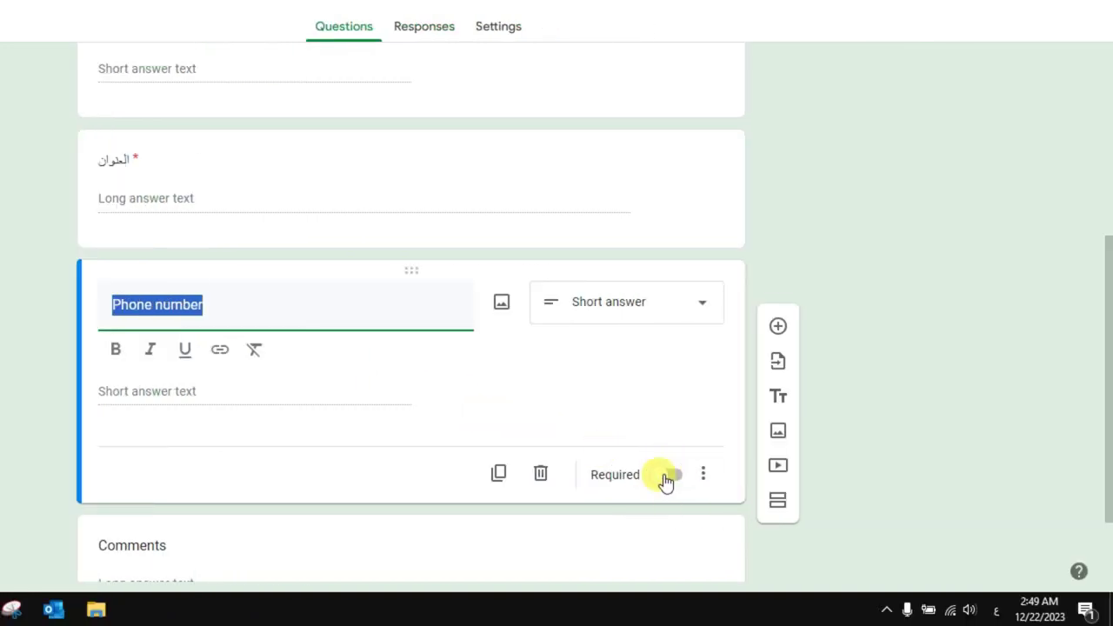
Make the Phone number question required and retitle it 'رقم التليفون'
click(669, 474)
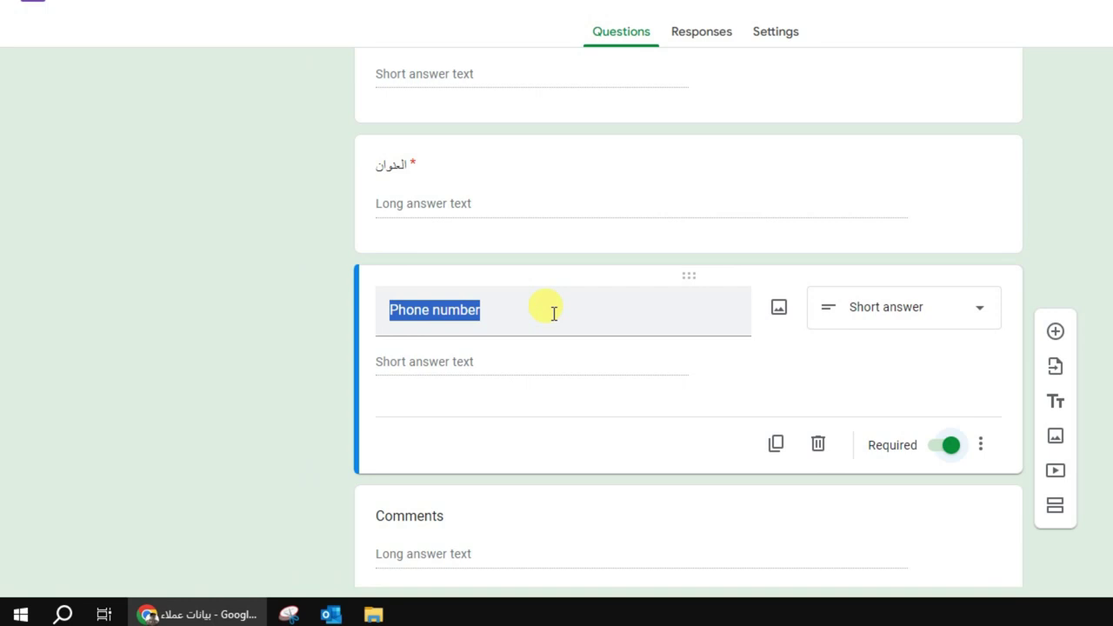
click(536, 310)
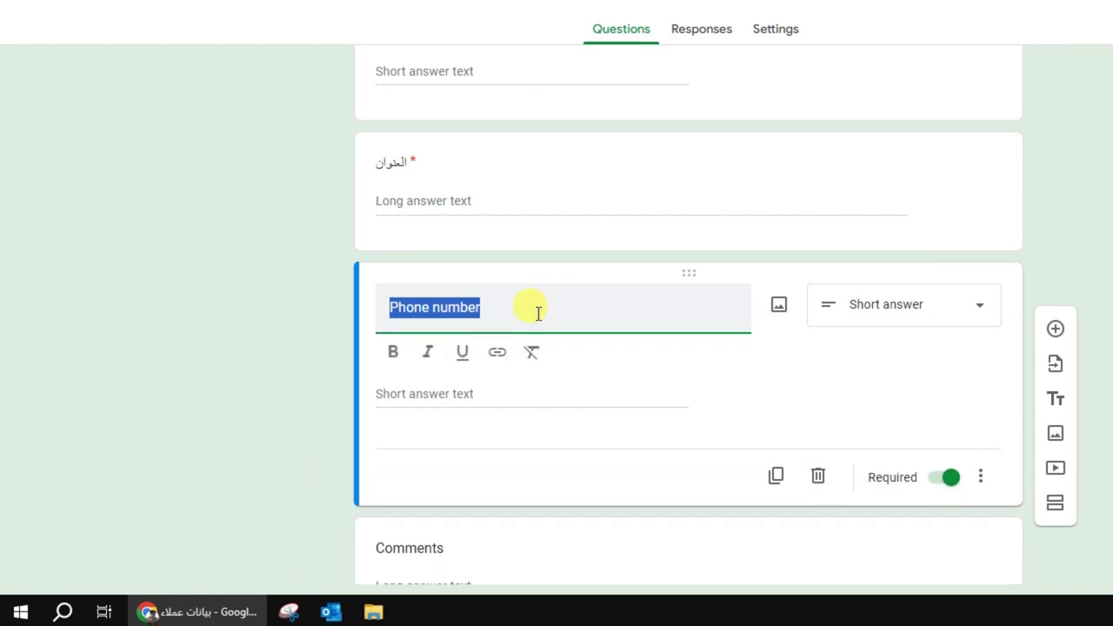
key(ctrl+a)
text(ر)
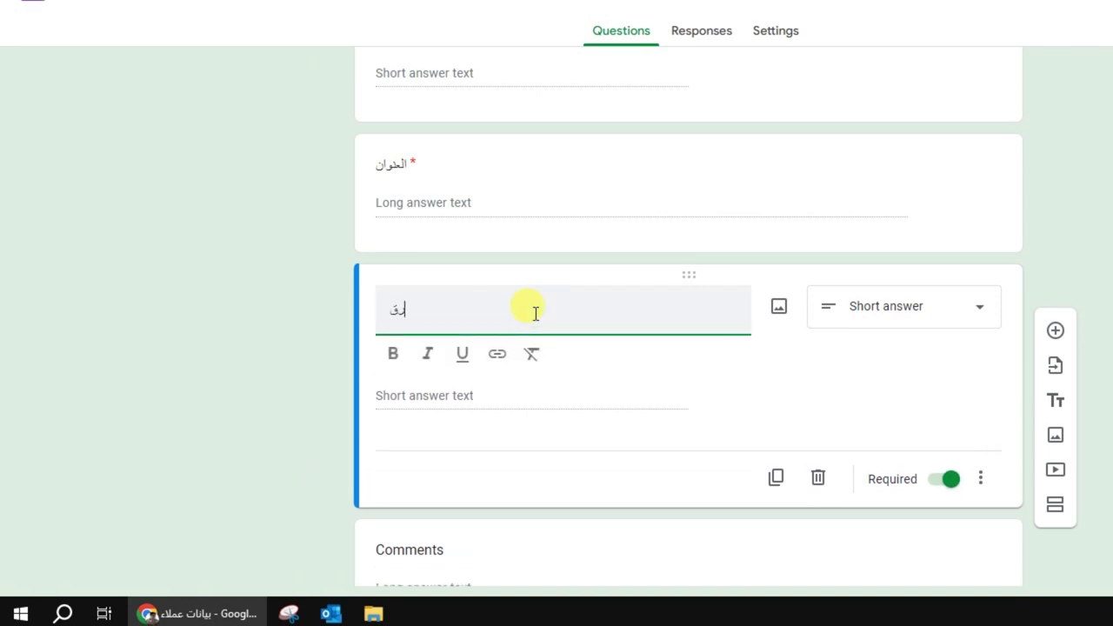
text(قم التليفون)
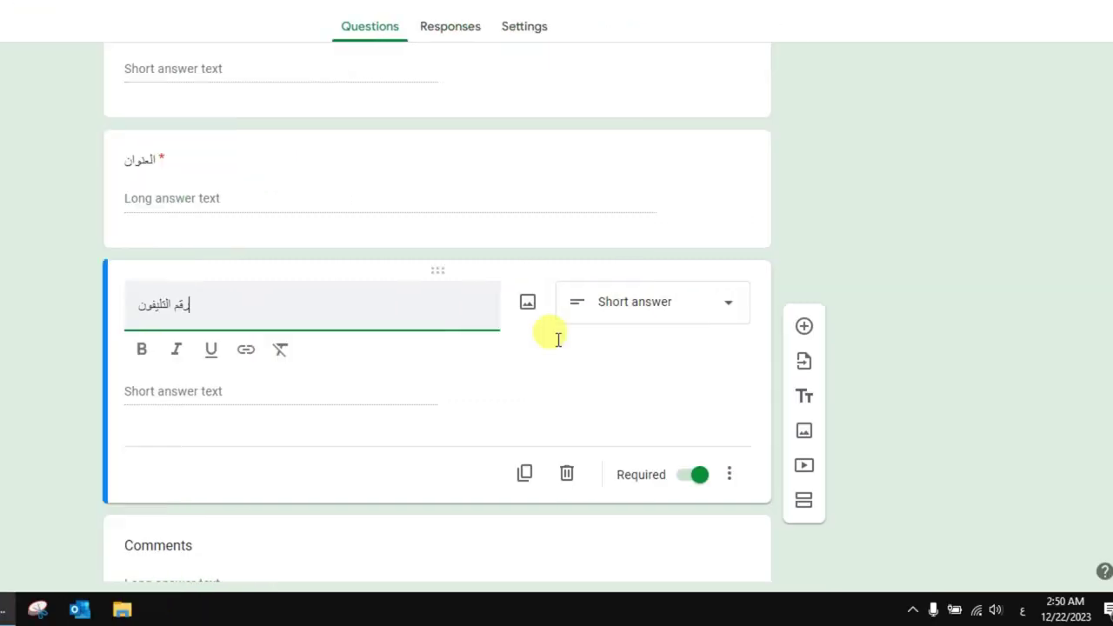
scroll(904, 330, down, 2)
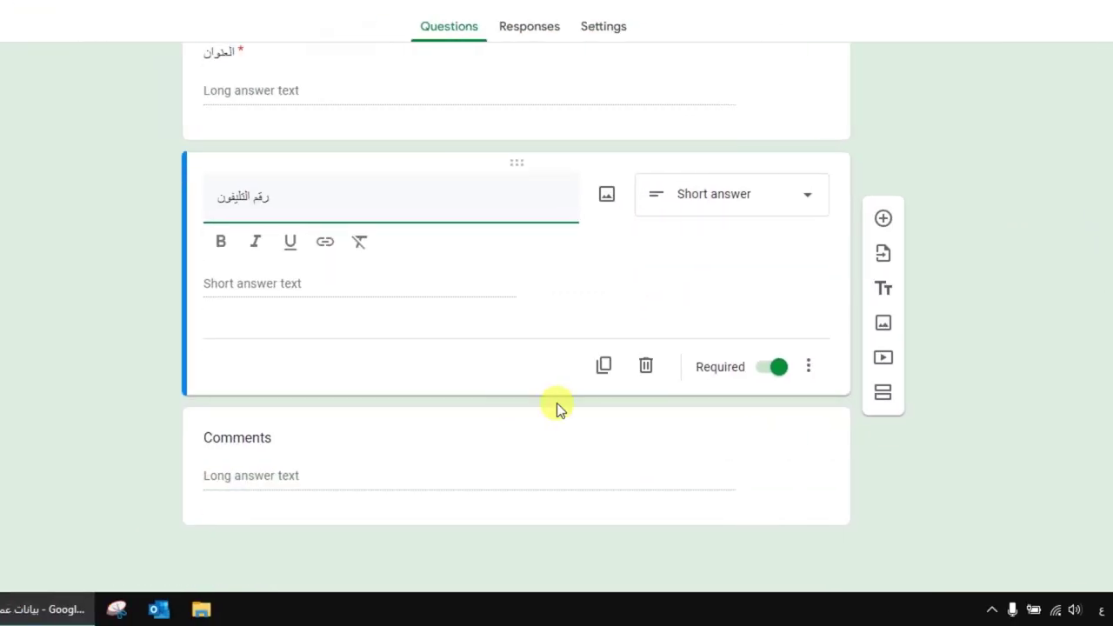
click(556, 440)
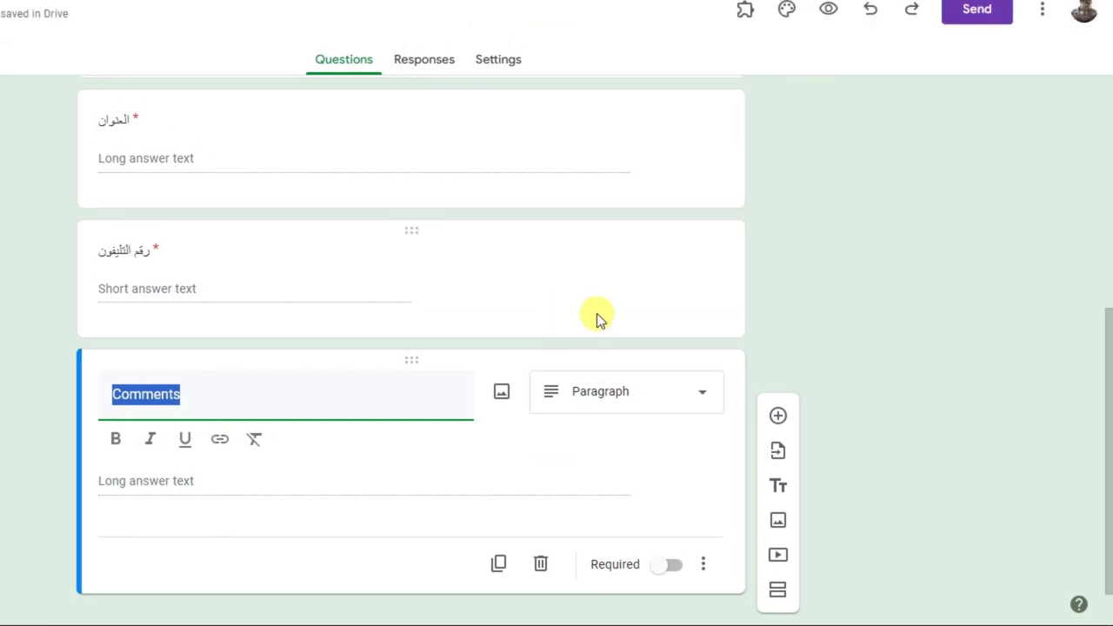
click(596, 313)
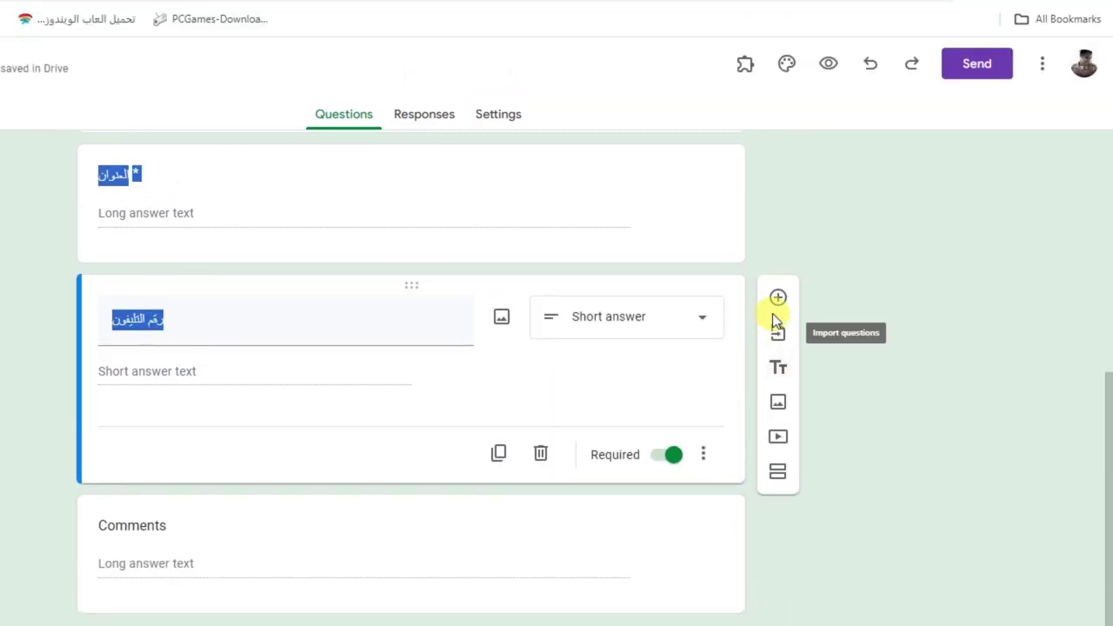
Add a new question below the phone number titled 'رقم البطاقة'
click(777, 416)
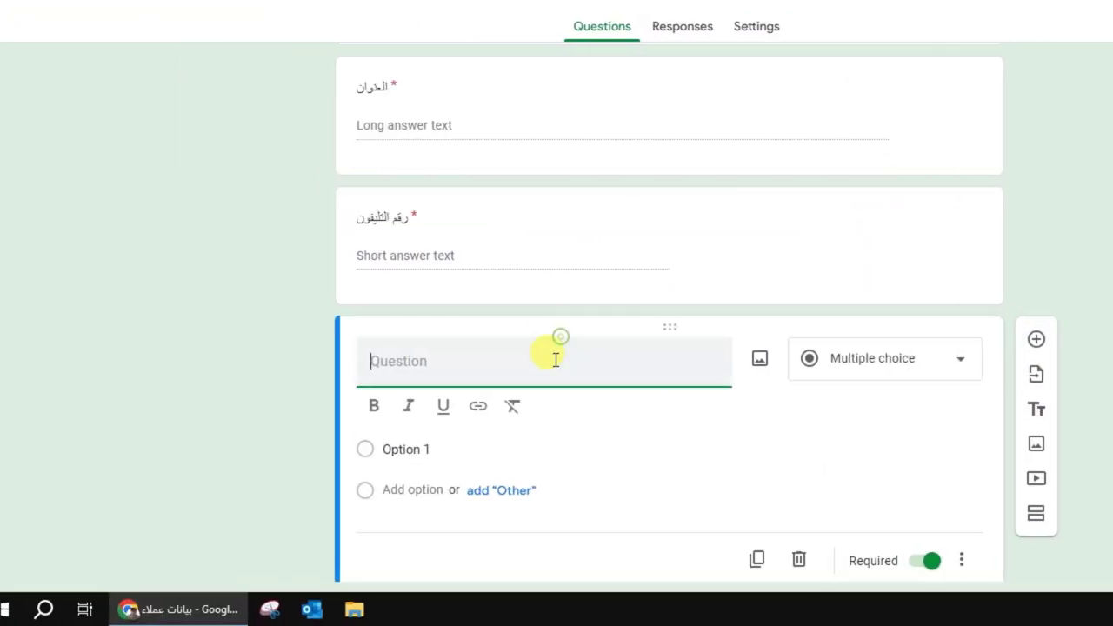
text(ل)
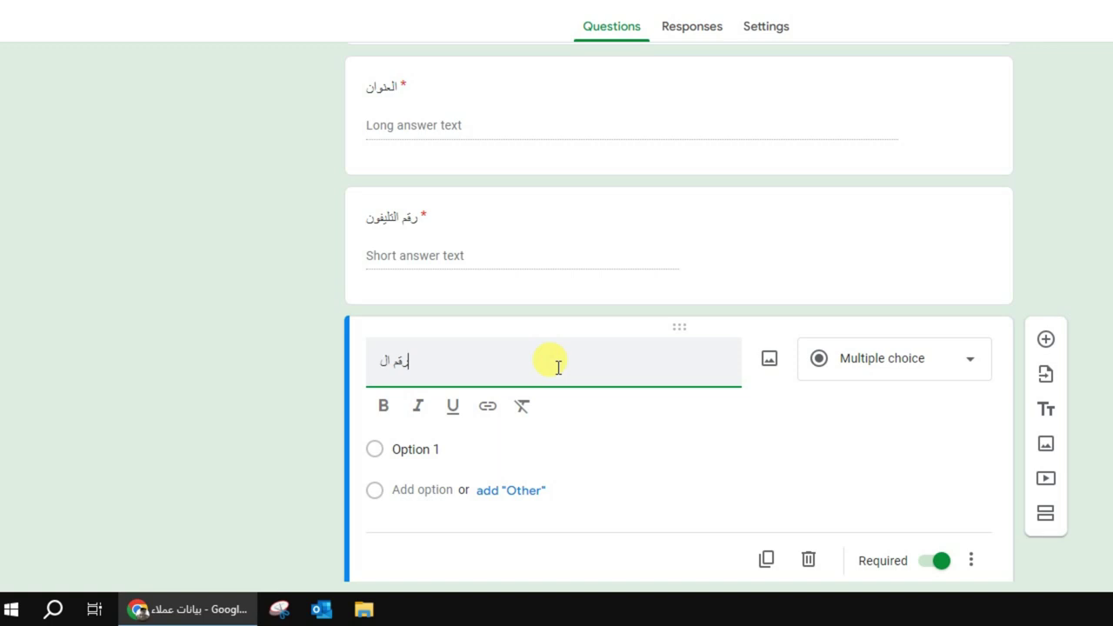
text(طاقة)
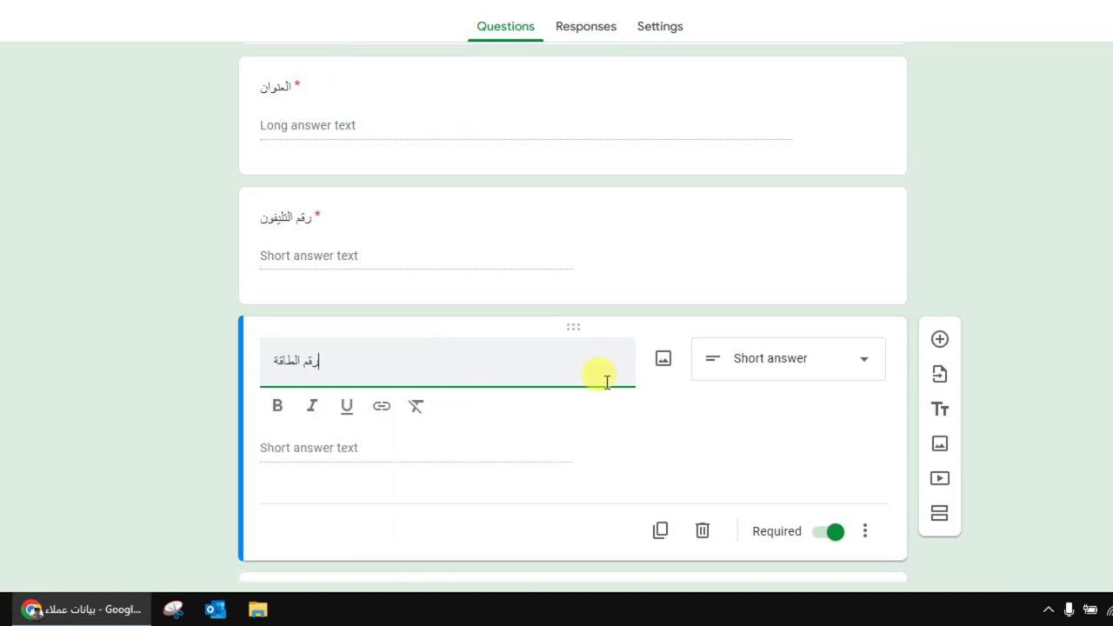
key(BackSpace)
key(BackSpace)
key(BackSpace)
key(BackSpace)
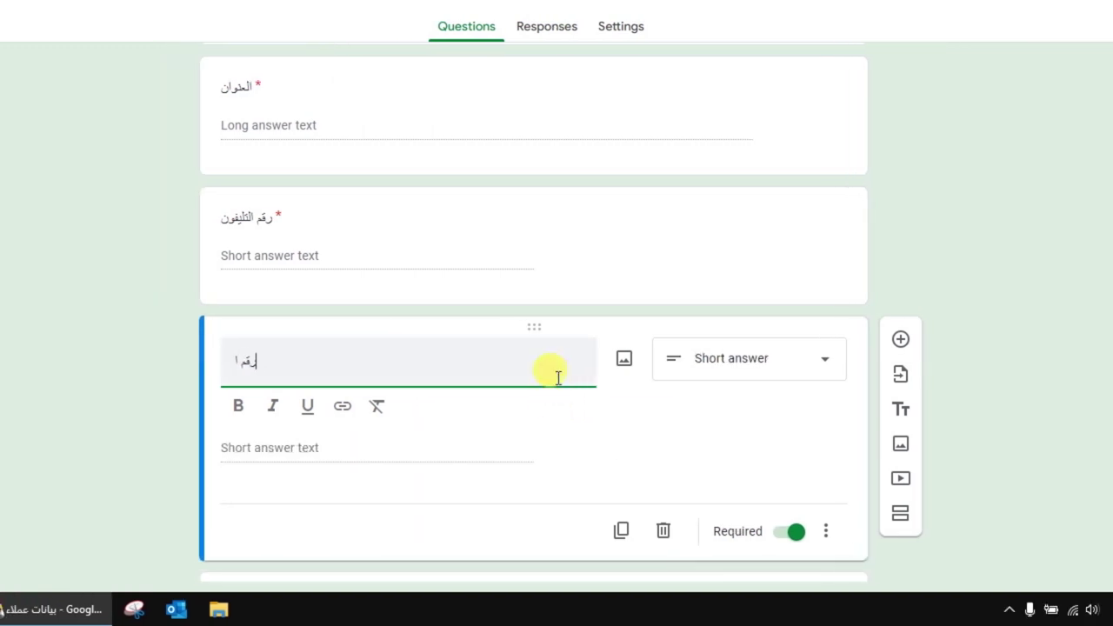
text(بطاقة)
click(556, 439)
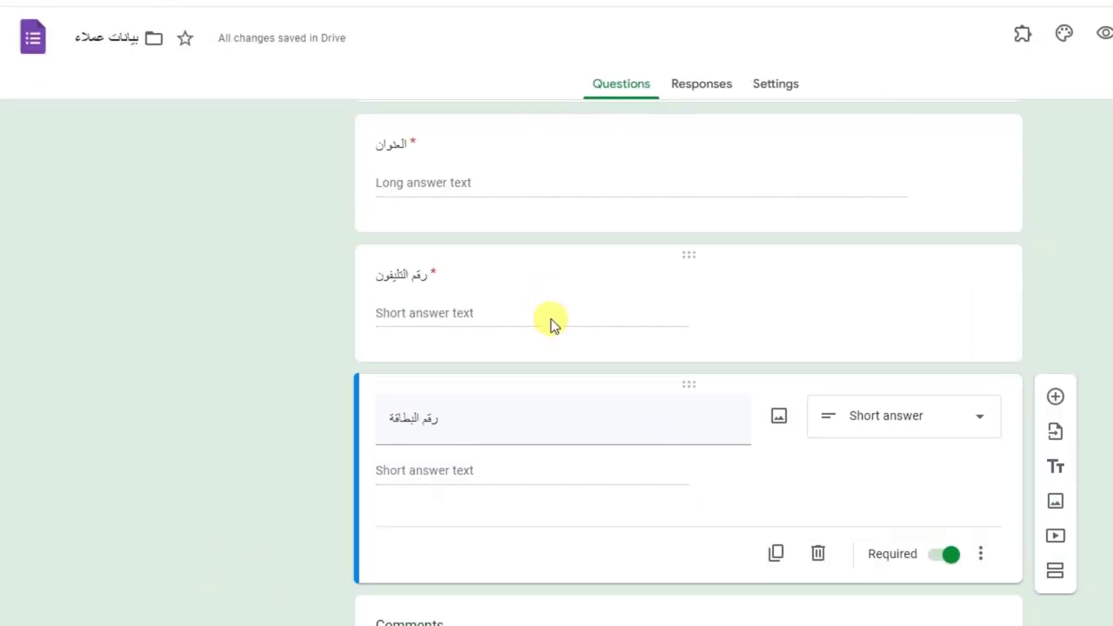
click(363, 265)
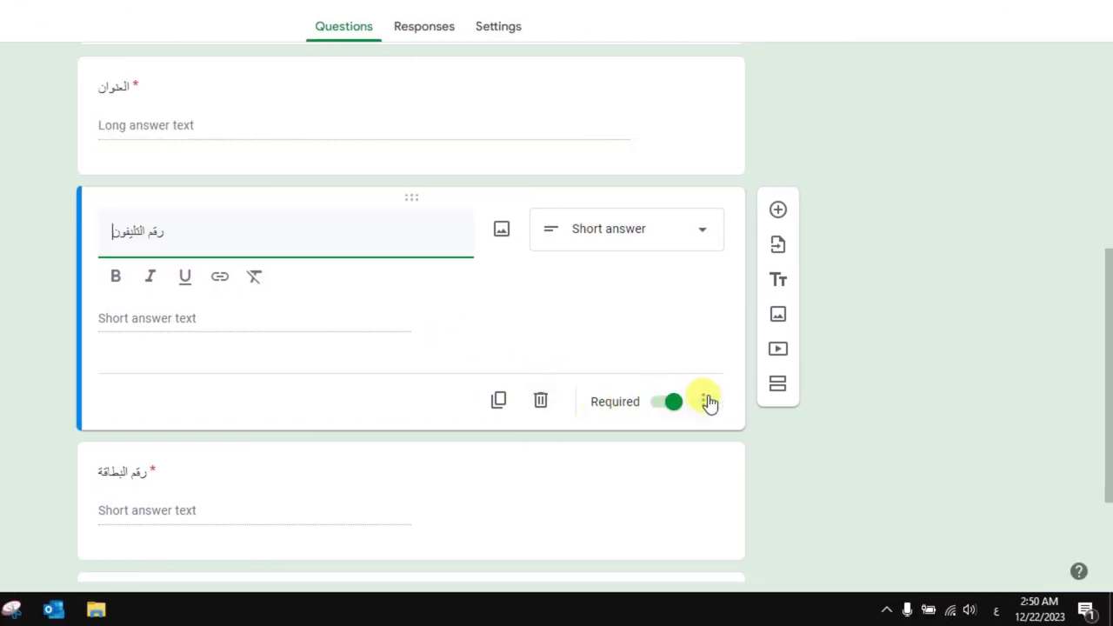
Add Length response validation to the phone question with a maximum of 11 characters
click(703, 400)
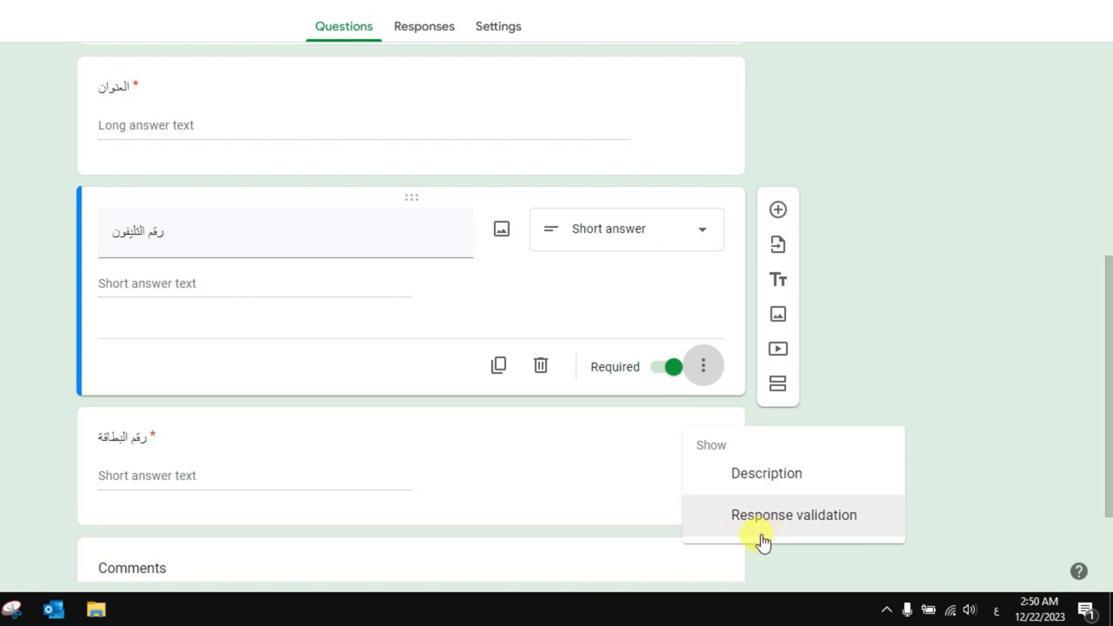
click(760, 531)
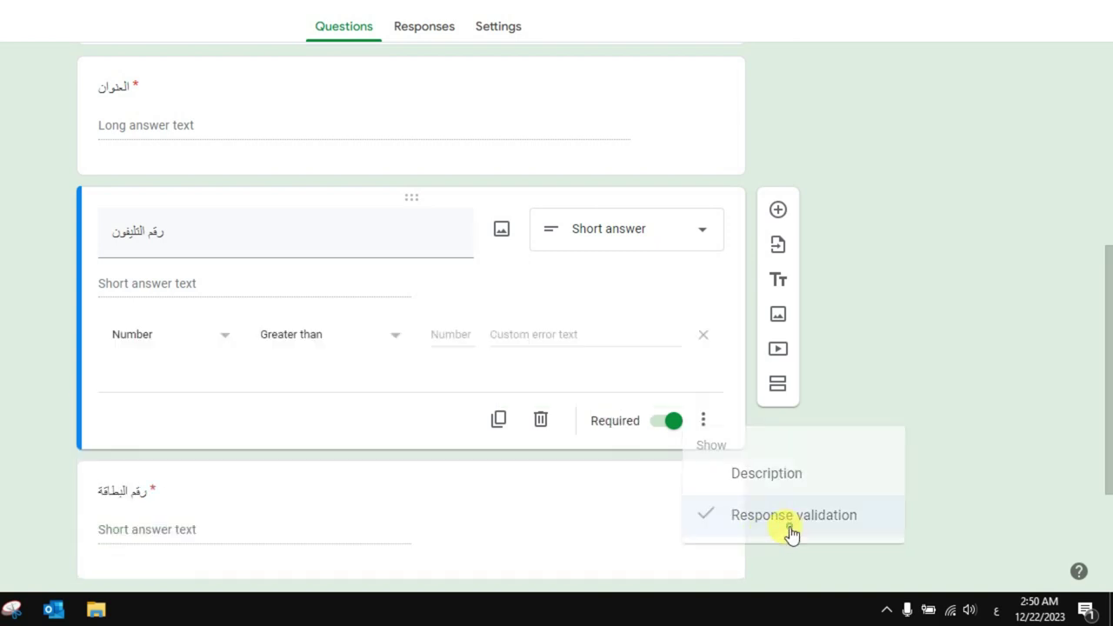
click(703, 423)
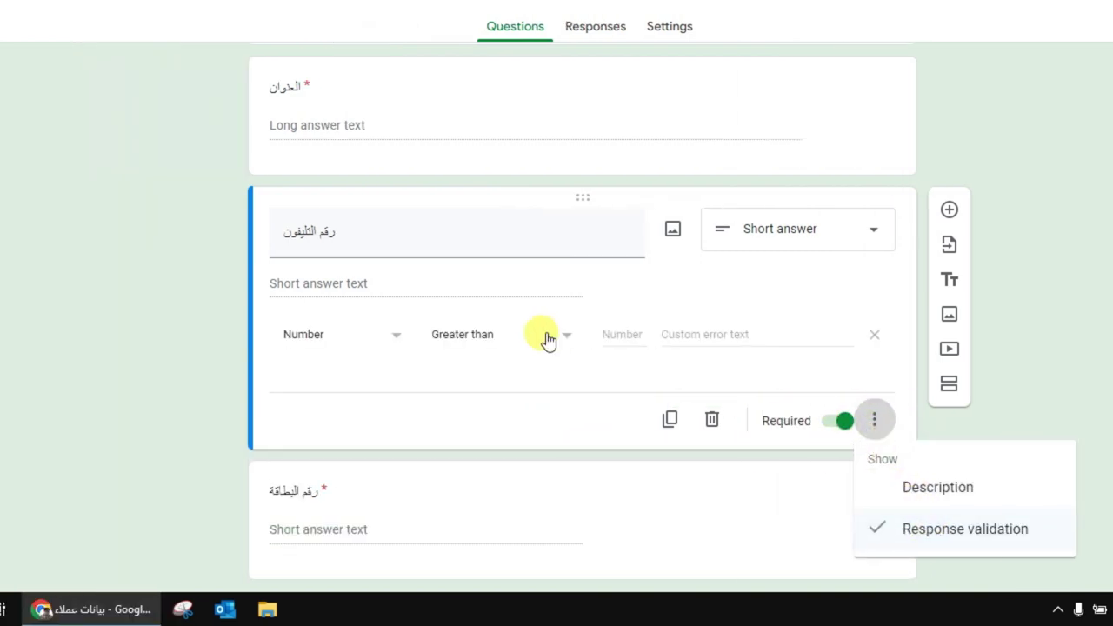
click(279, 374)
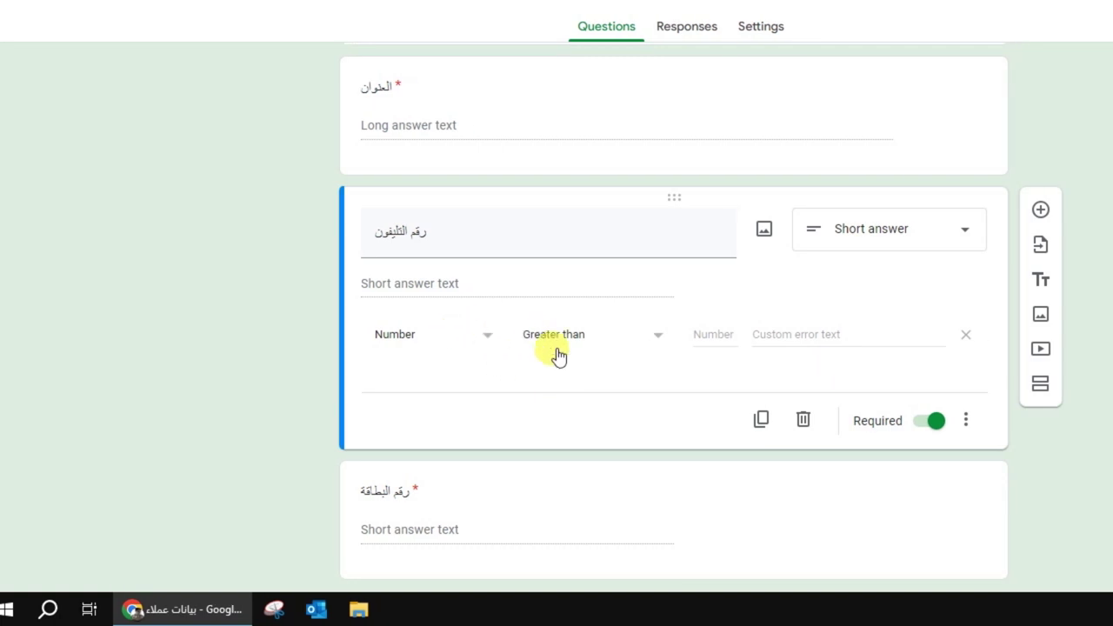
click(608, 335)
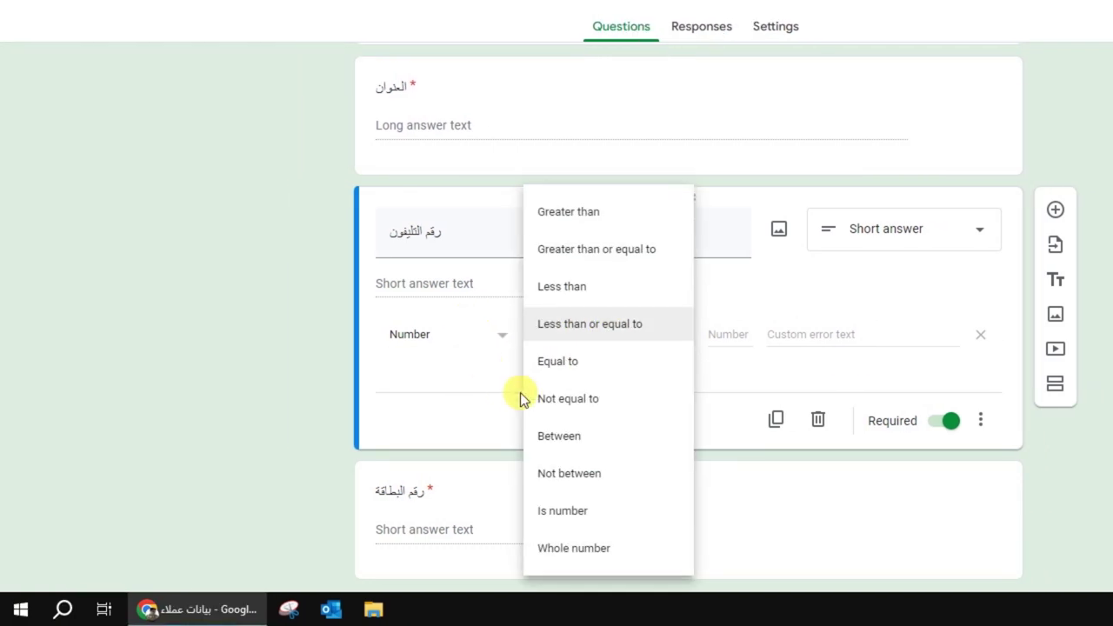
click(484, 332)
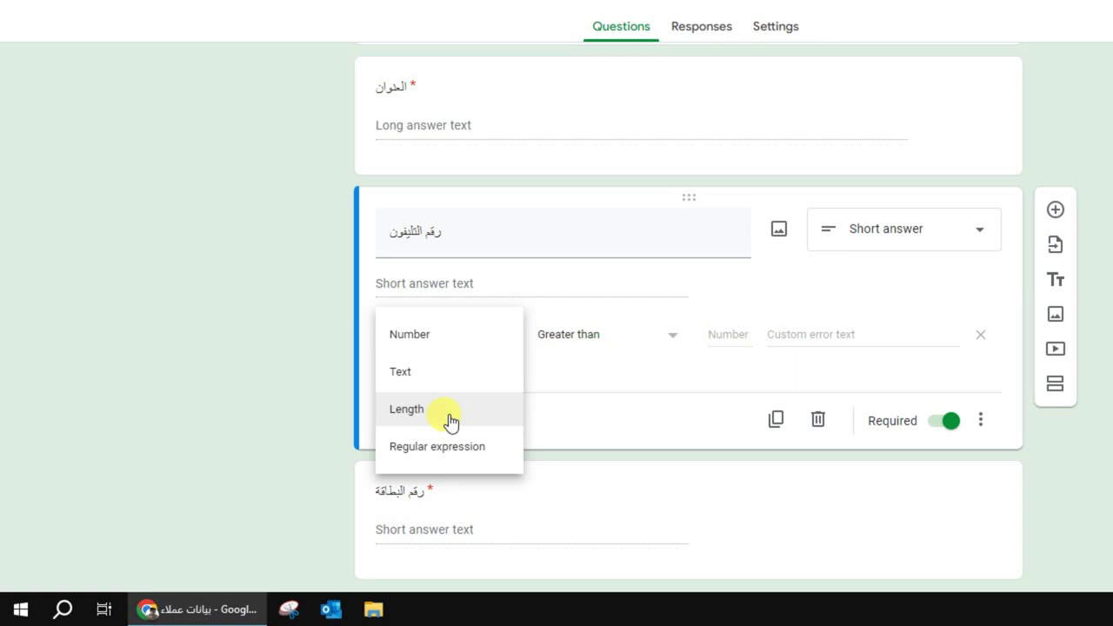
click(447, 418)
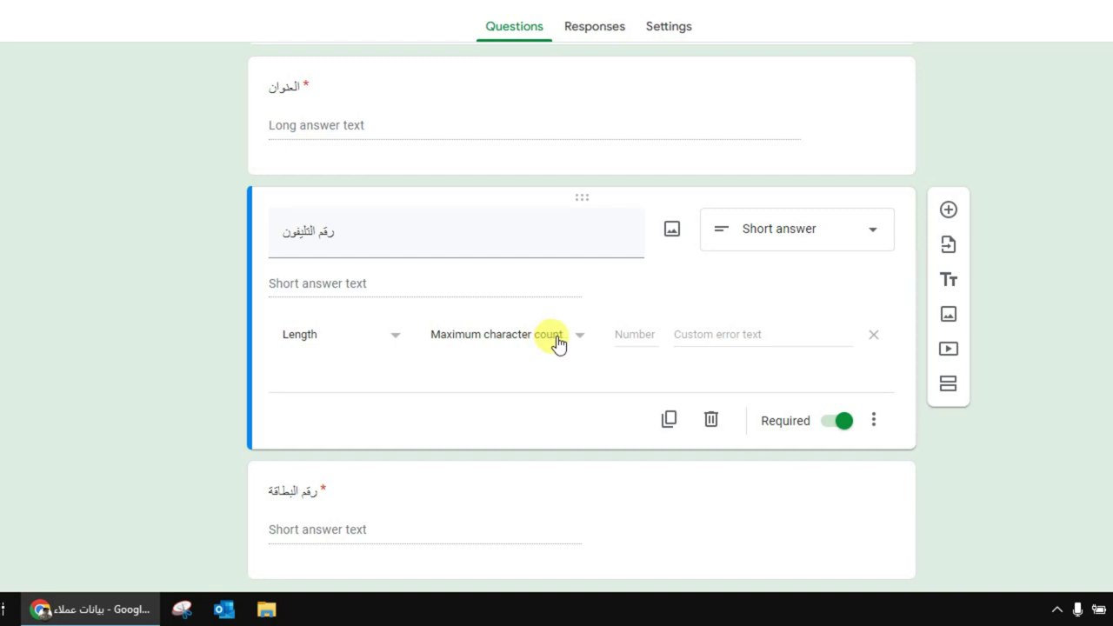
click(558, 343)
click(613, 335)
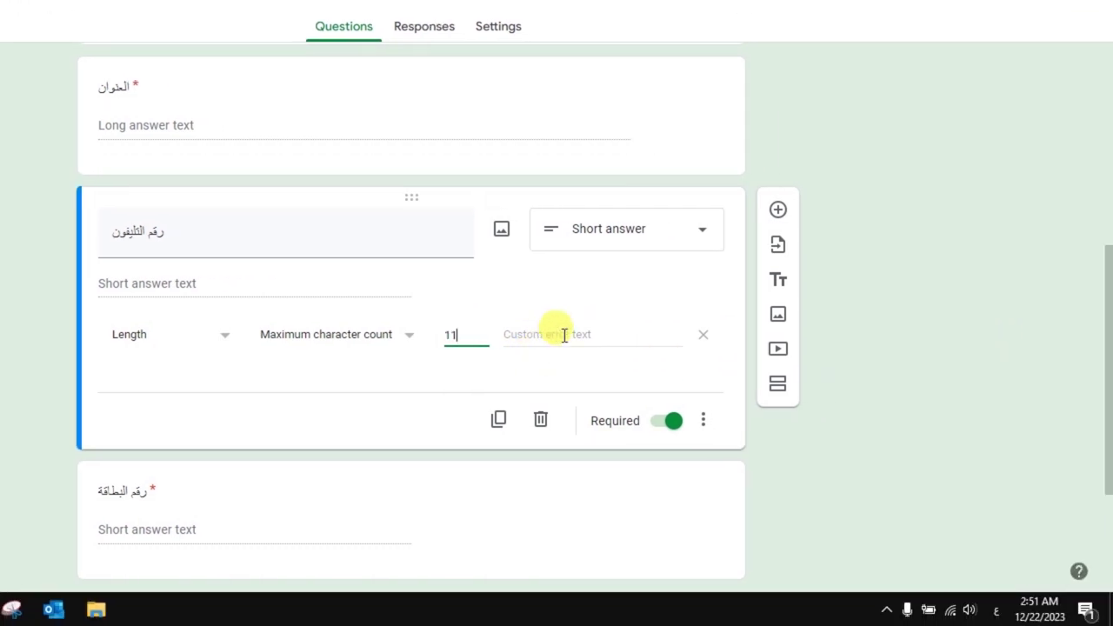
click(557, 346)
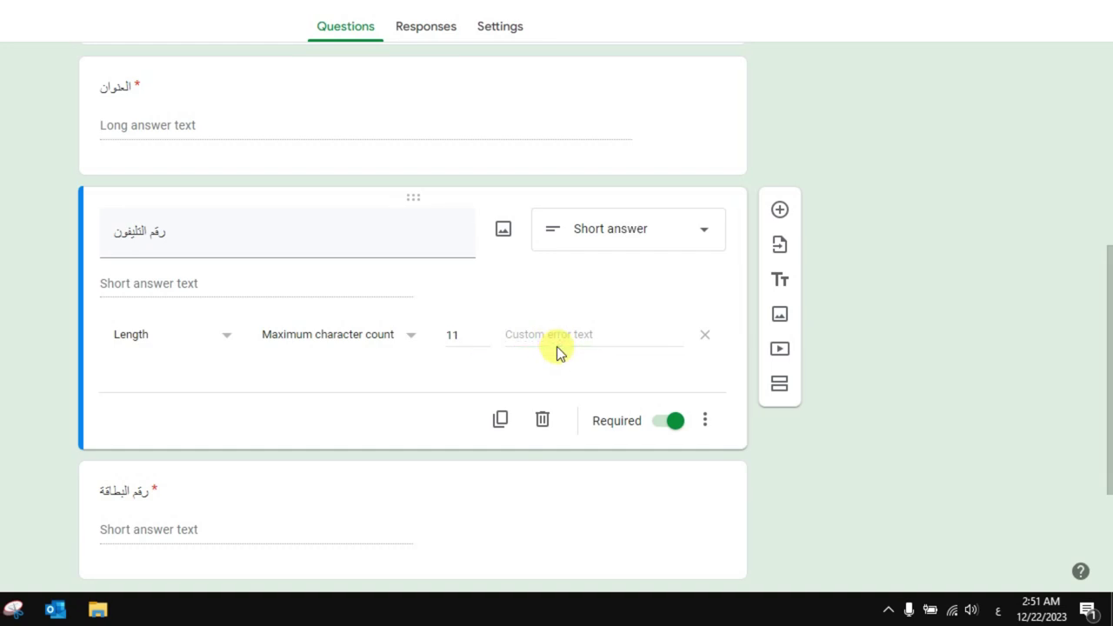
Enter the error message 'اكتب رقم التليفون المكون من 11 رقم'
click(556, 343)
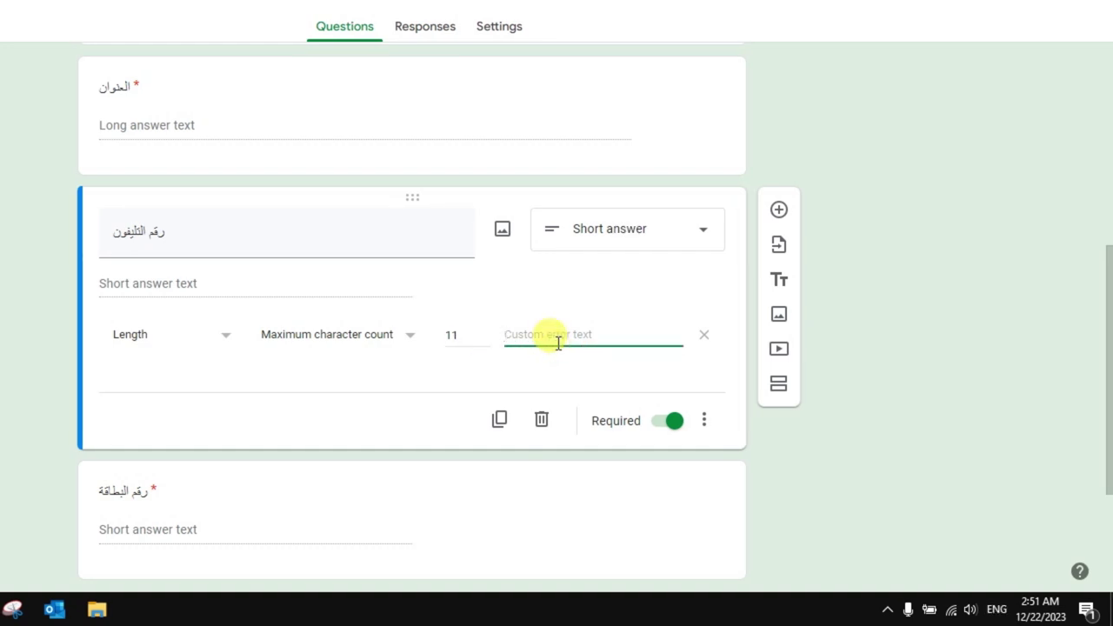
text(g)
key(BackSpace)
text(ه)
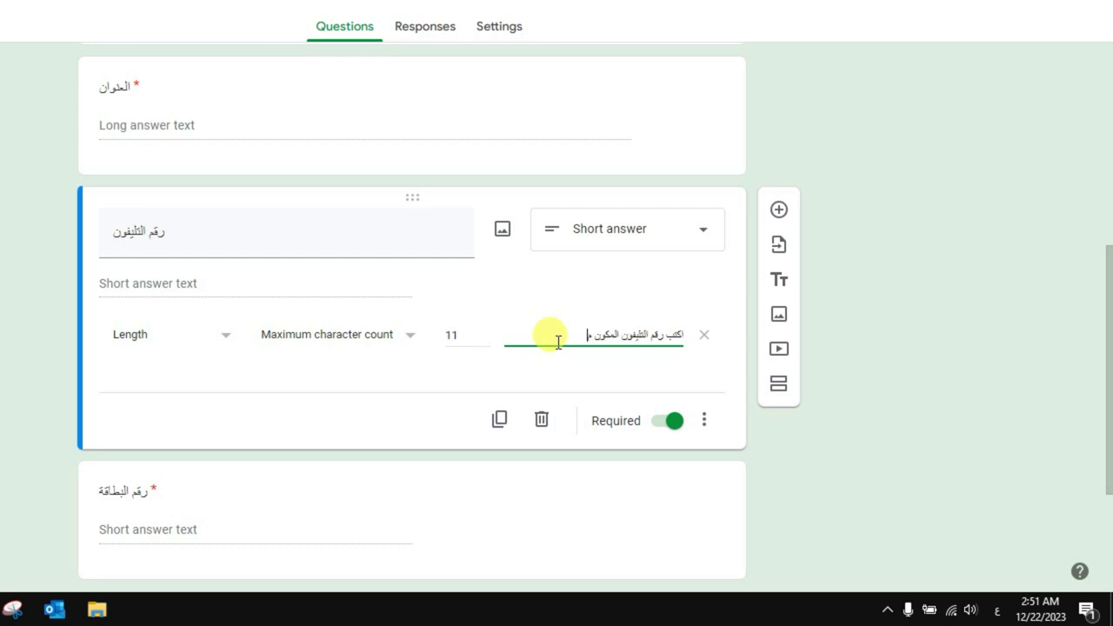
text(11 رقم)
drag(1106, 336, 1102, 452)
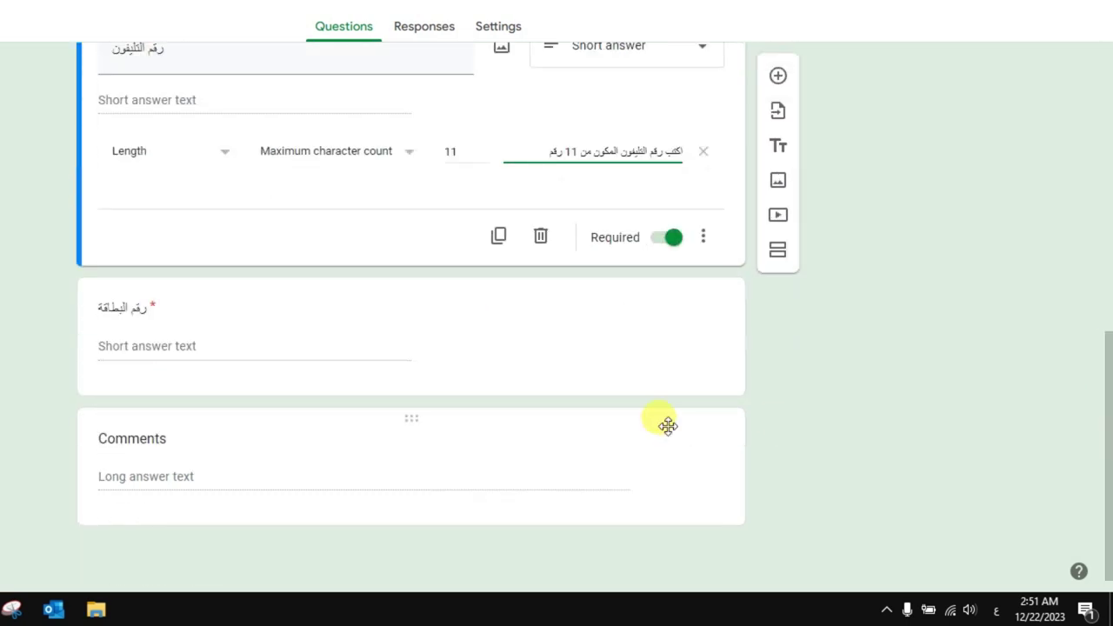
Validate card-number length at maximum 14 characters, error 'اكتب رقم البطاقة المكون من 14 رقم'
click(371, 382)
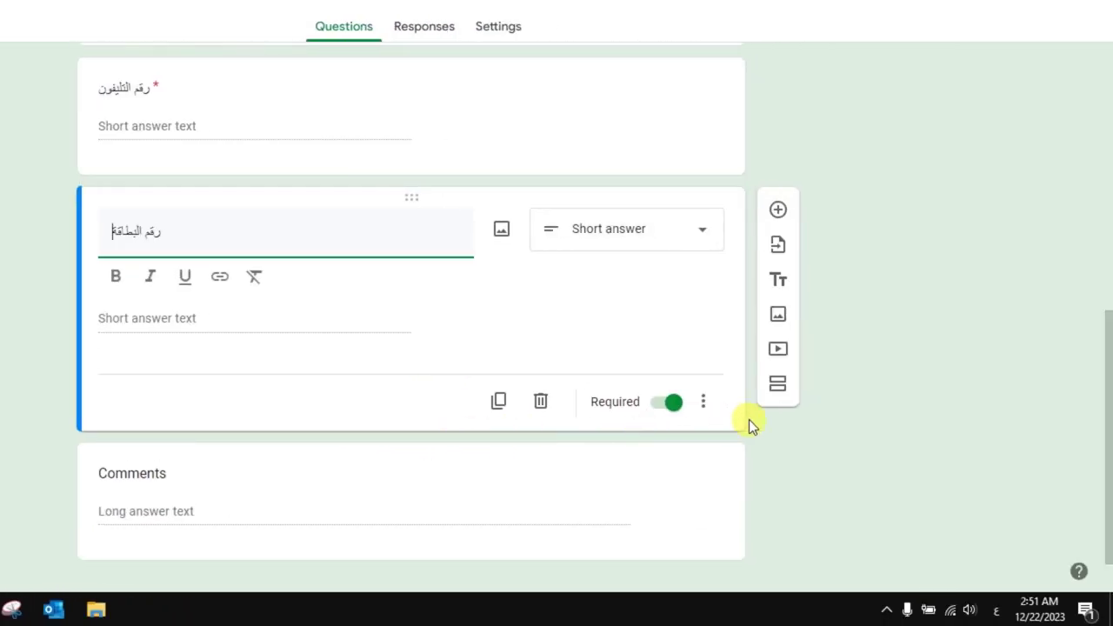
click(702, 400)
click(758, 539)
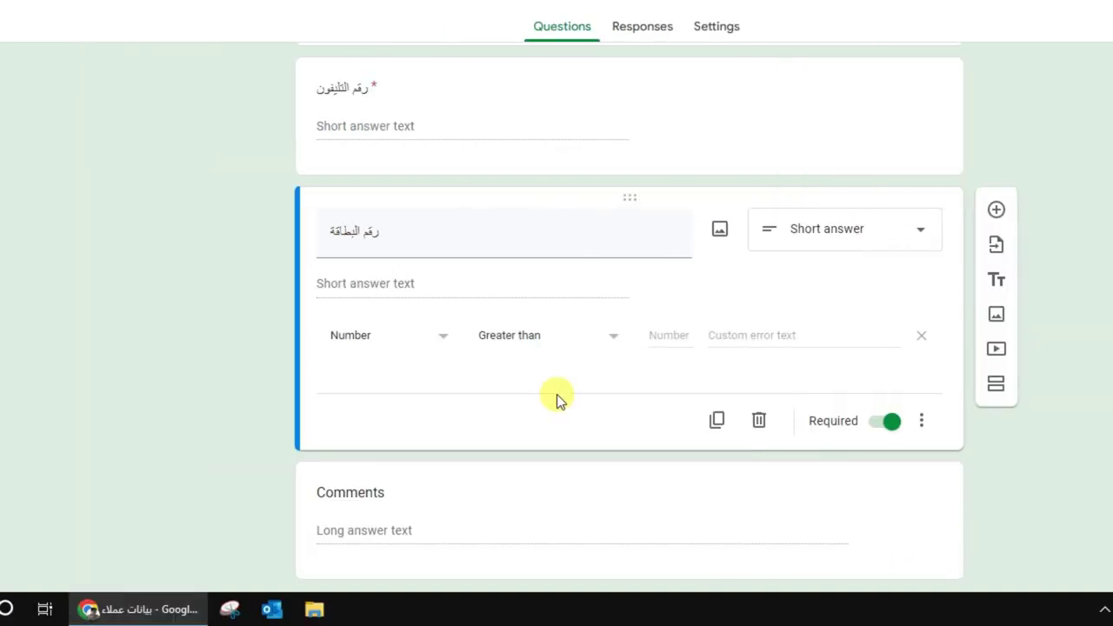
click(451, 336)
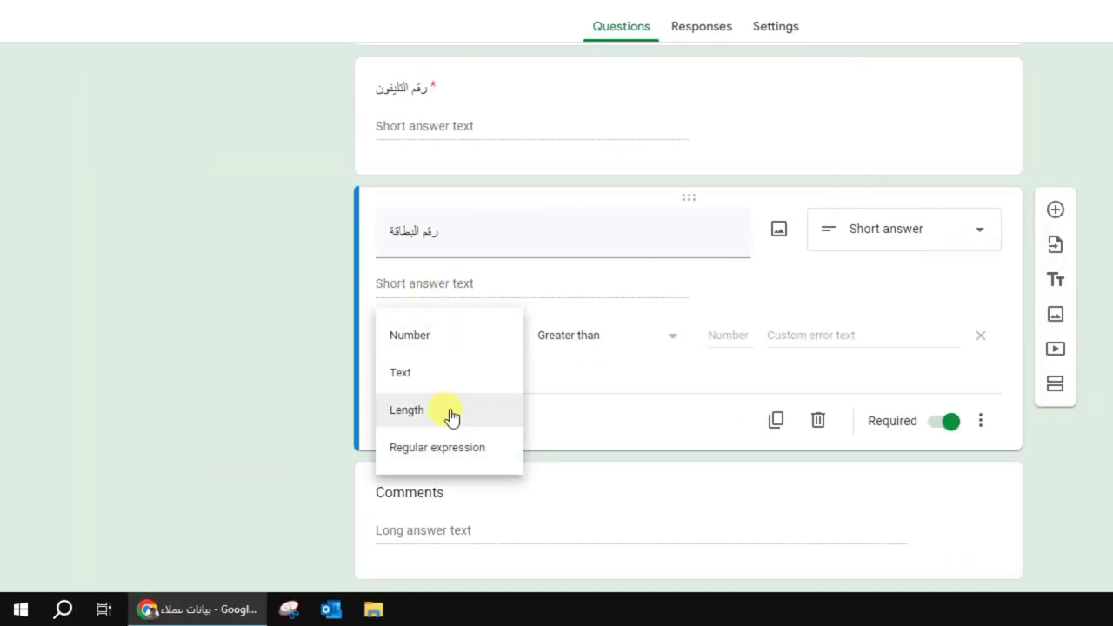
click(451, 413)
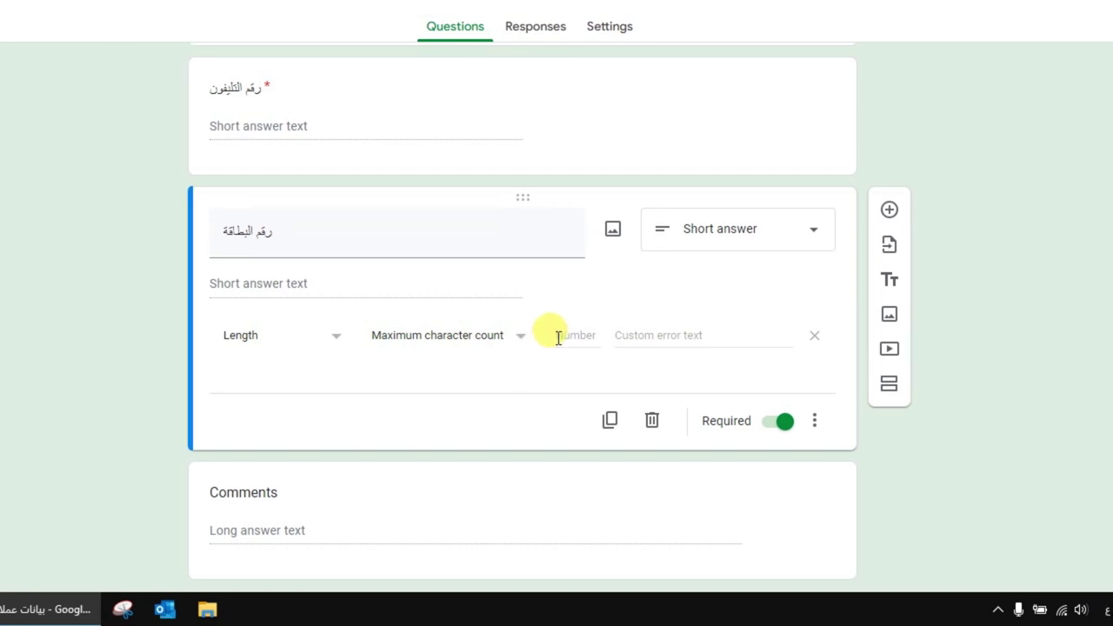
click(578, 337)
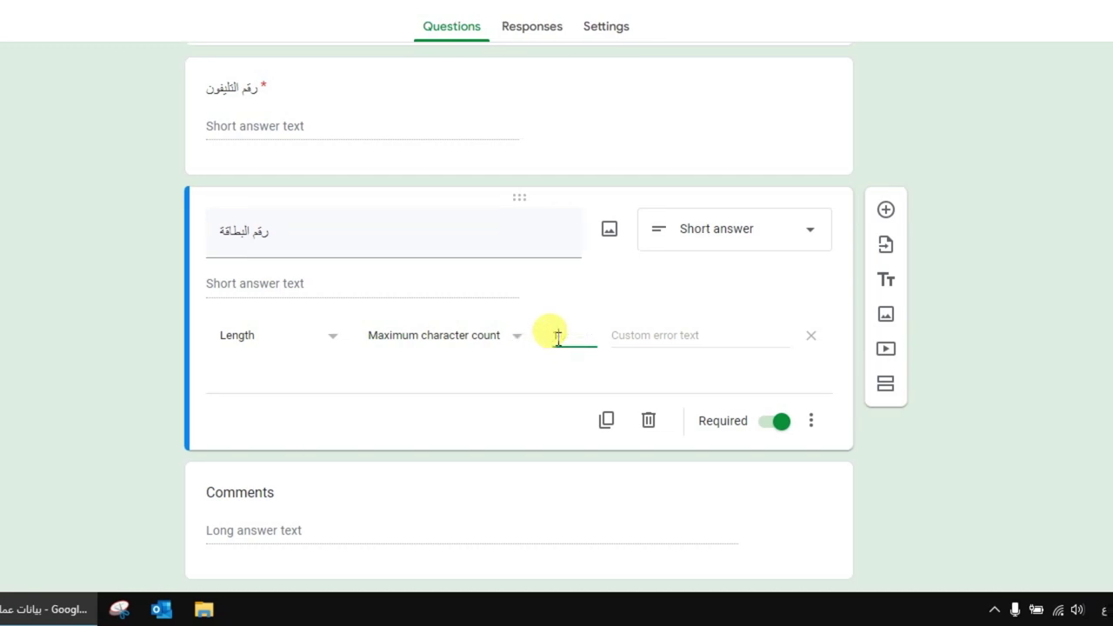
text(14)
click(687, 337)
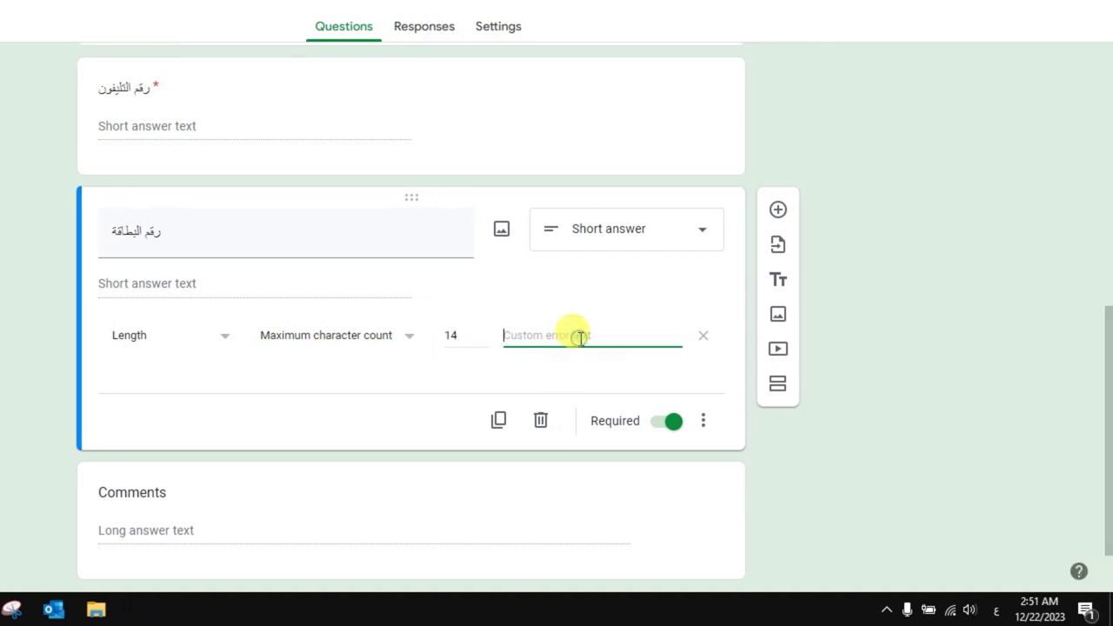
text(الب)
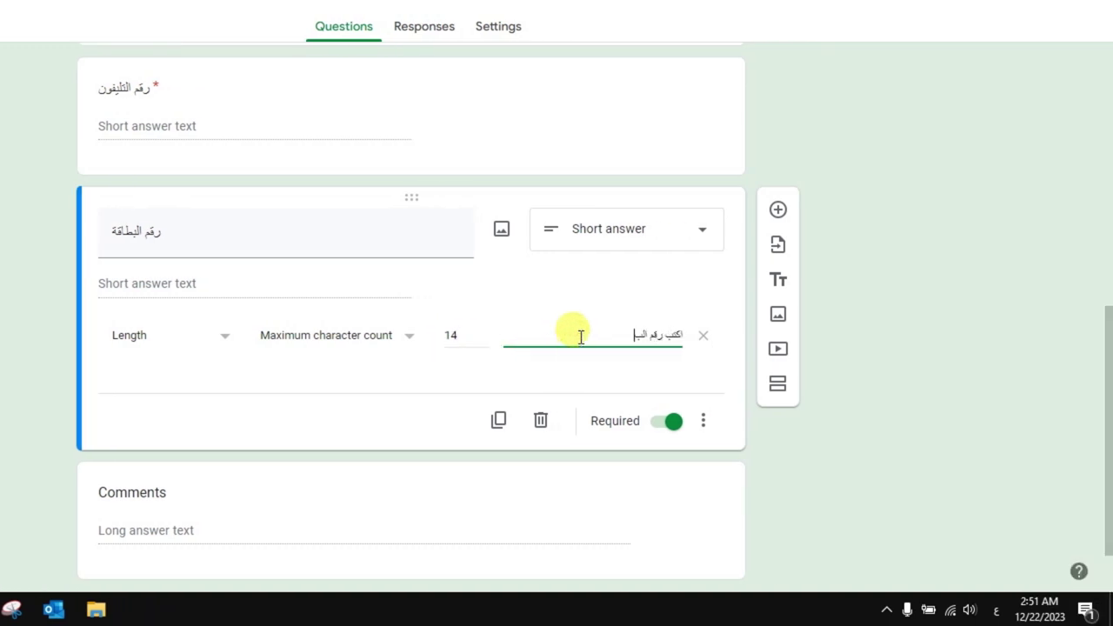
text(طاقة المكو)
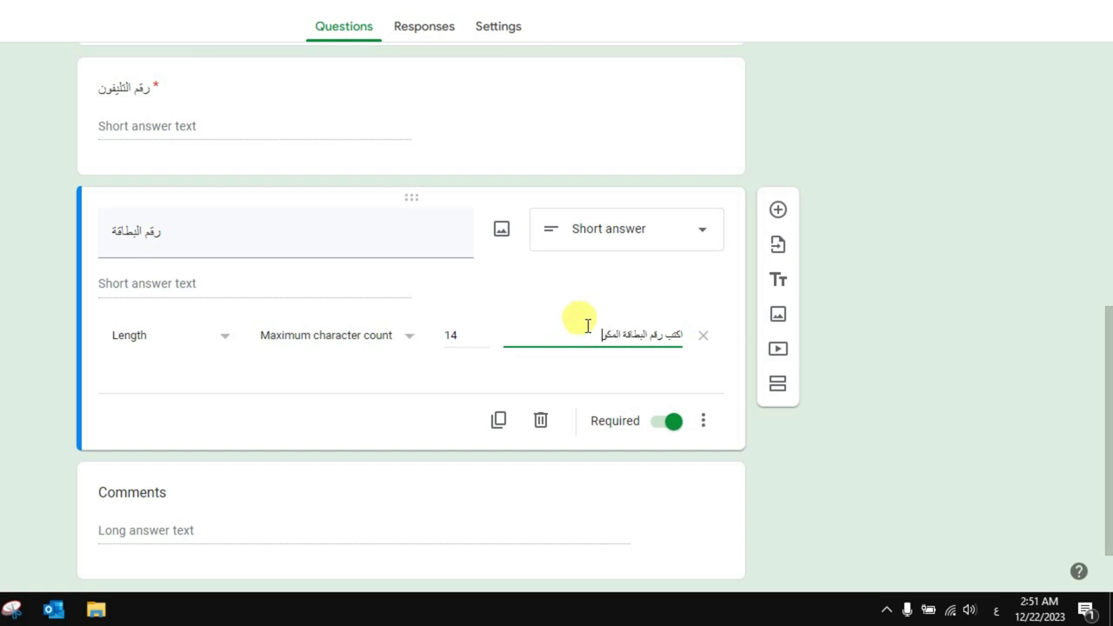
text(ن من 14 رقم)
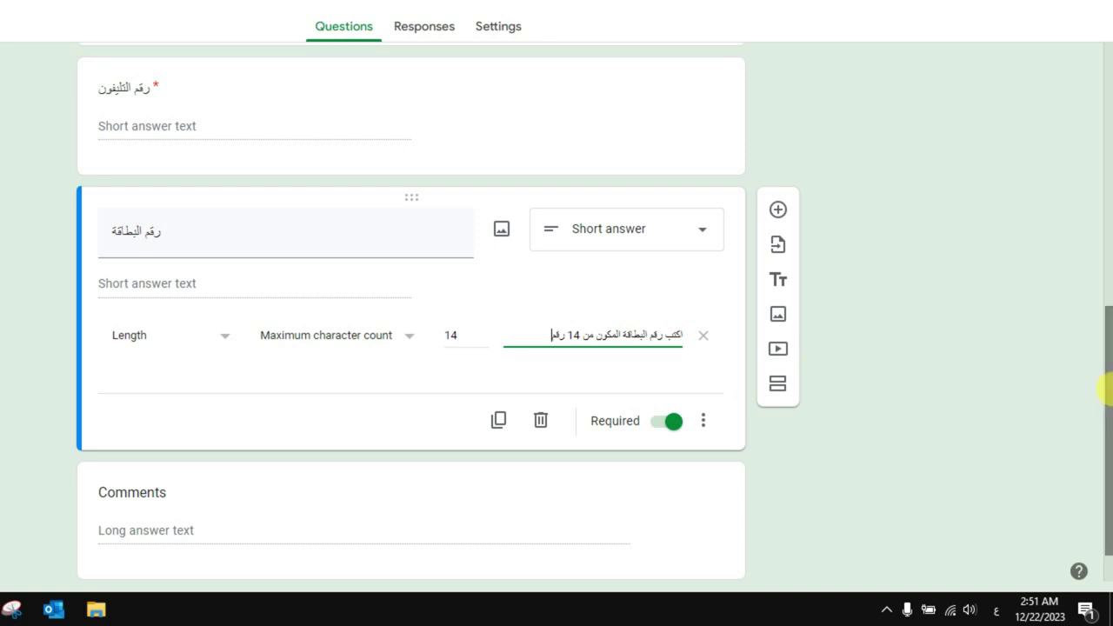
drag(1105, 385, 1104, 39)
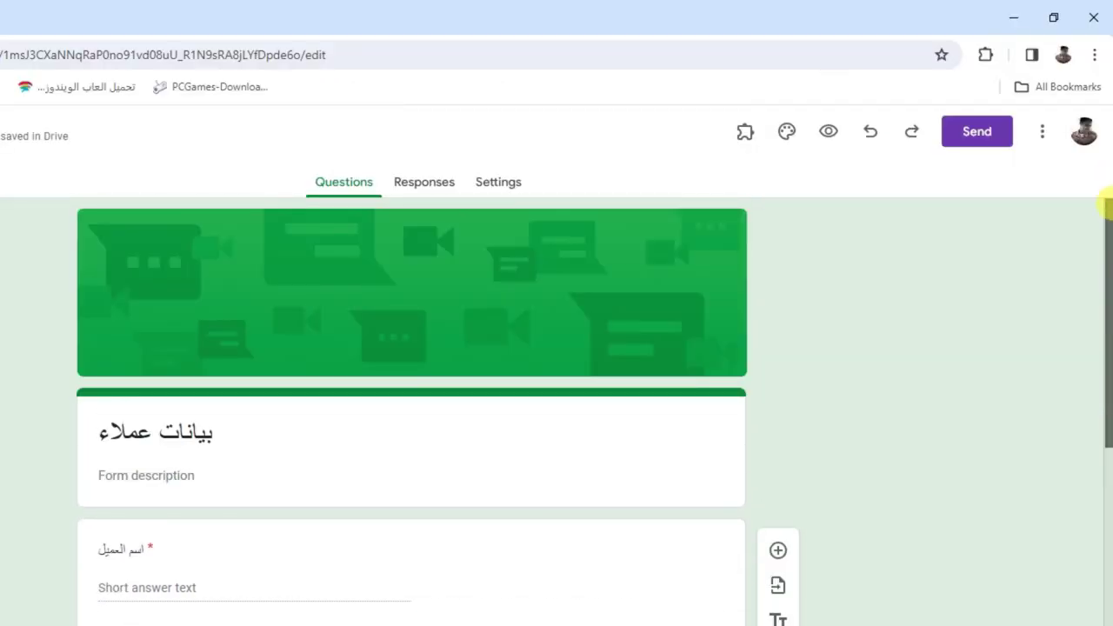
Add the form description 'استمارة لملىء بيانات العملاء' under the title
scroll(1104, 234, down, 1)
scroll(1104, 315, down, 1)
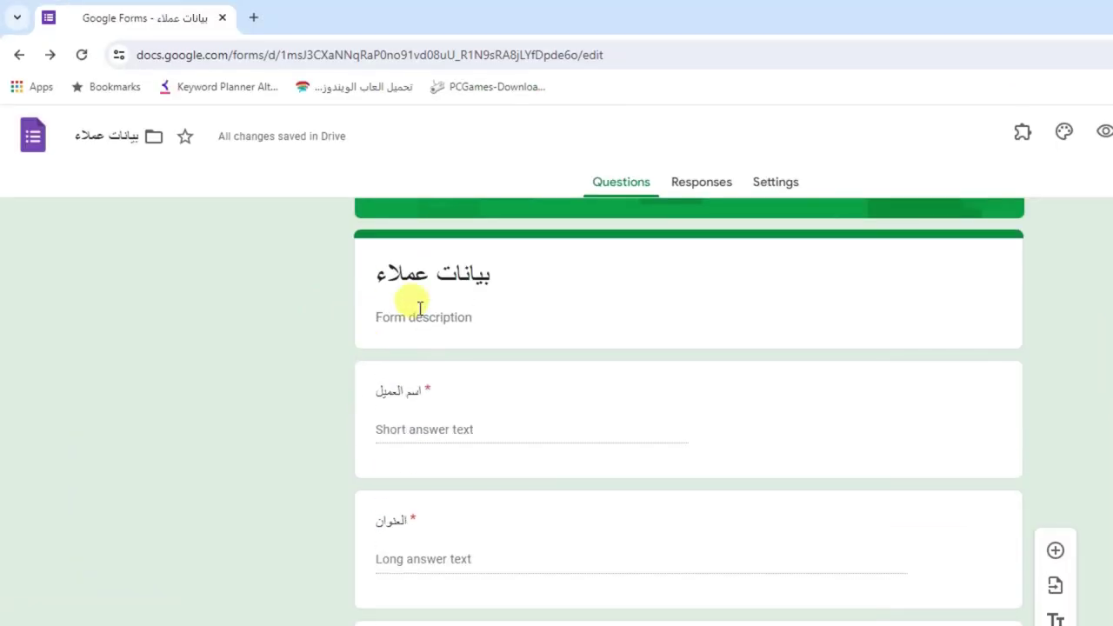
click(142, 264)
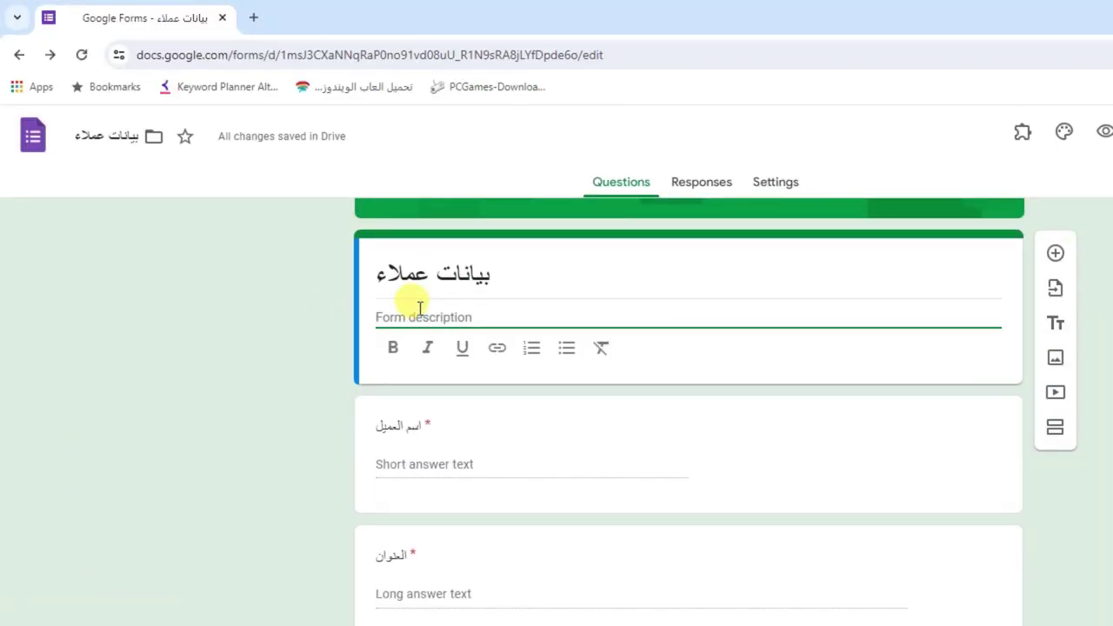
text(است)
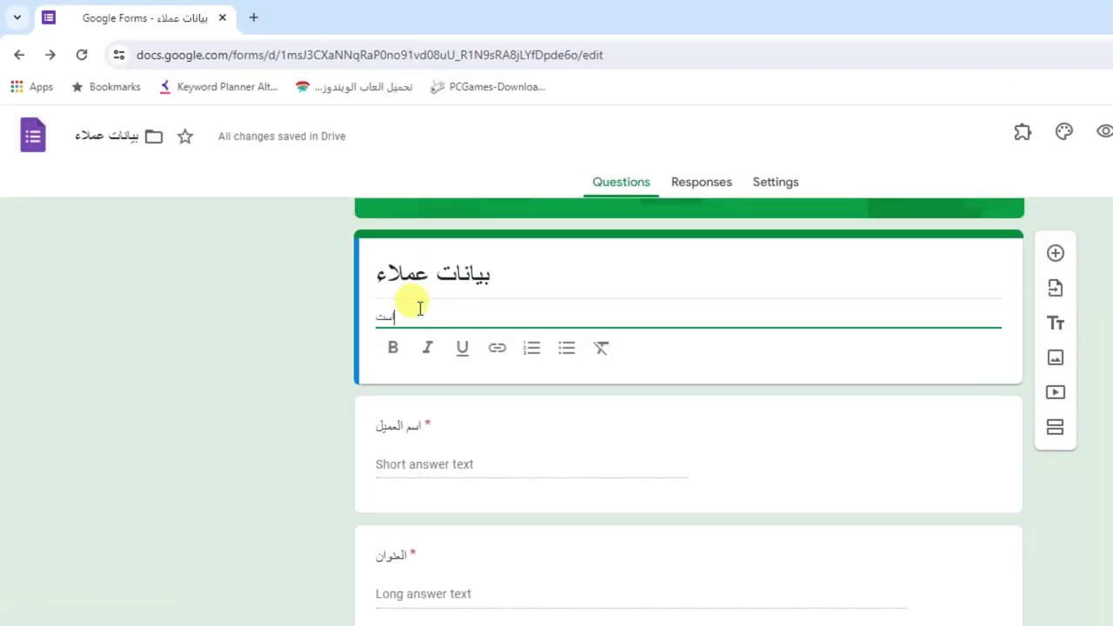
text(مارة لماء)
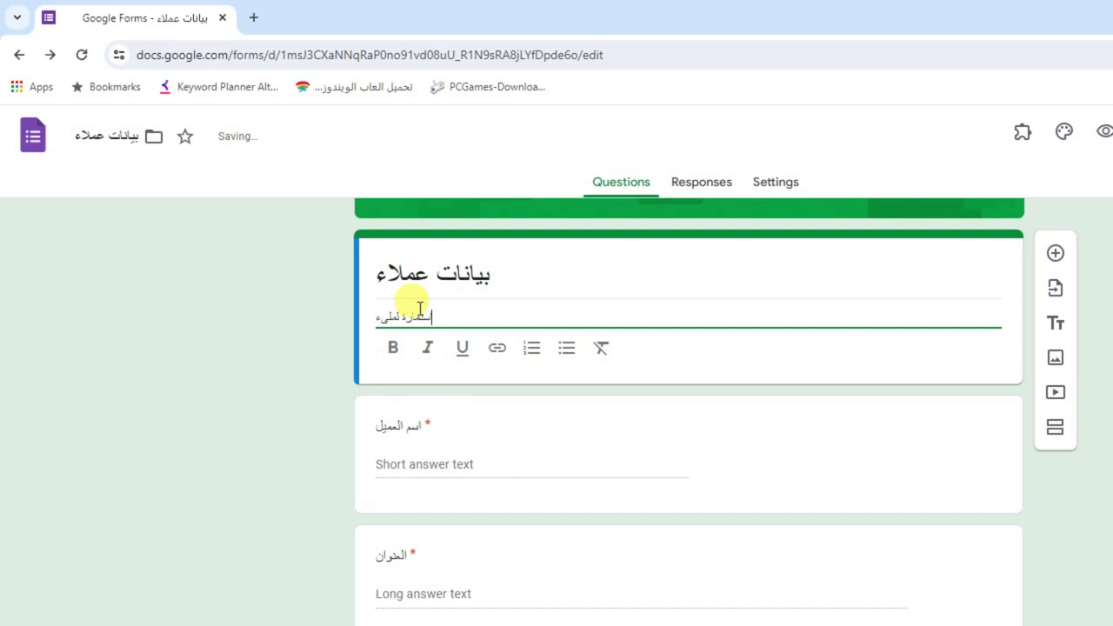
text( ايانات العملاء)
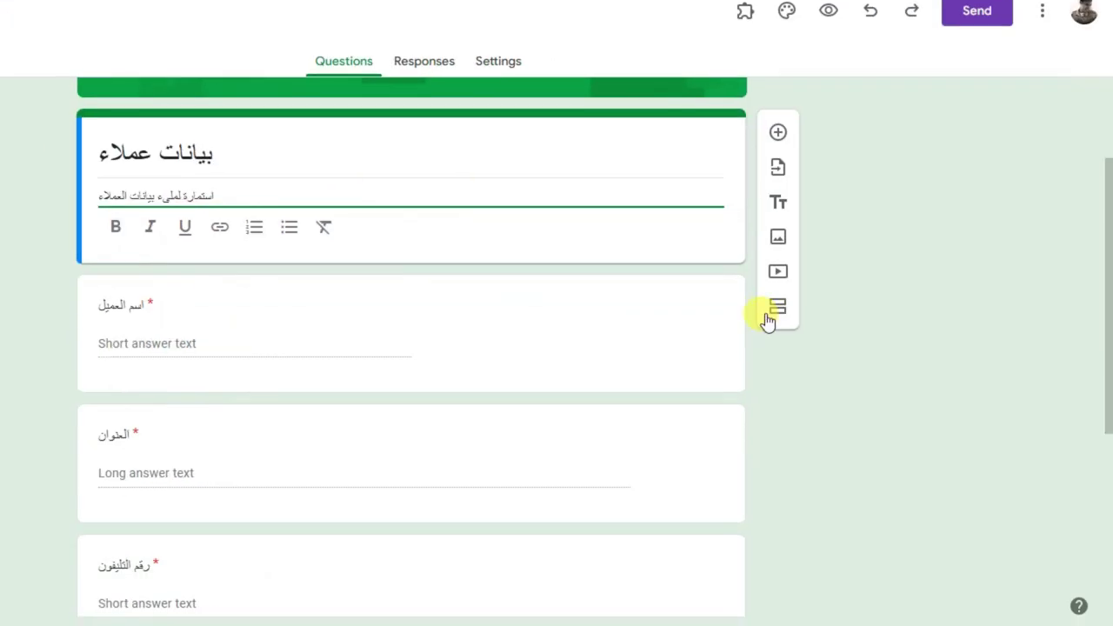
click(939, 389)
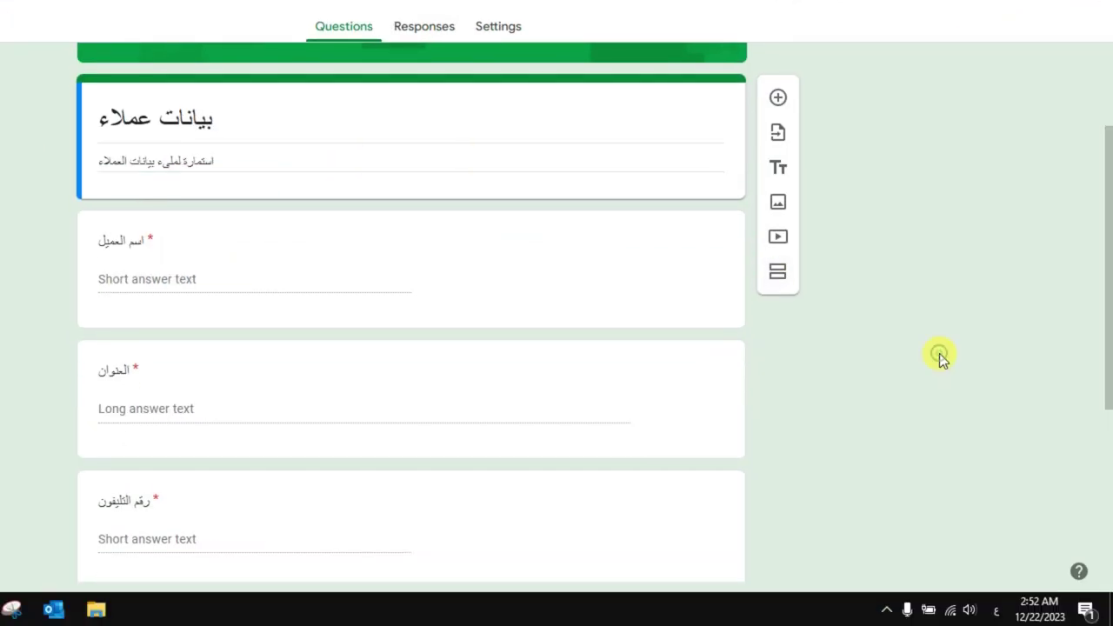
scroll(1078, 331, down, 4)
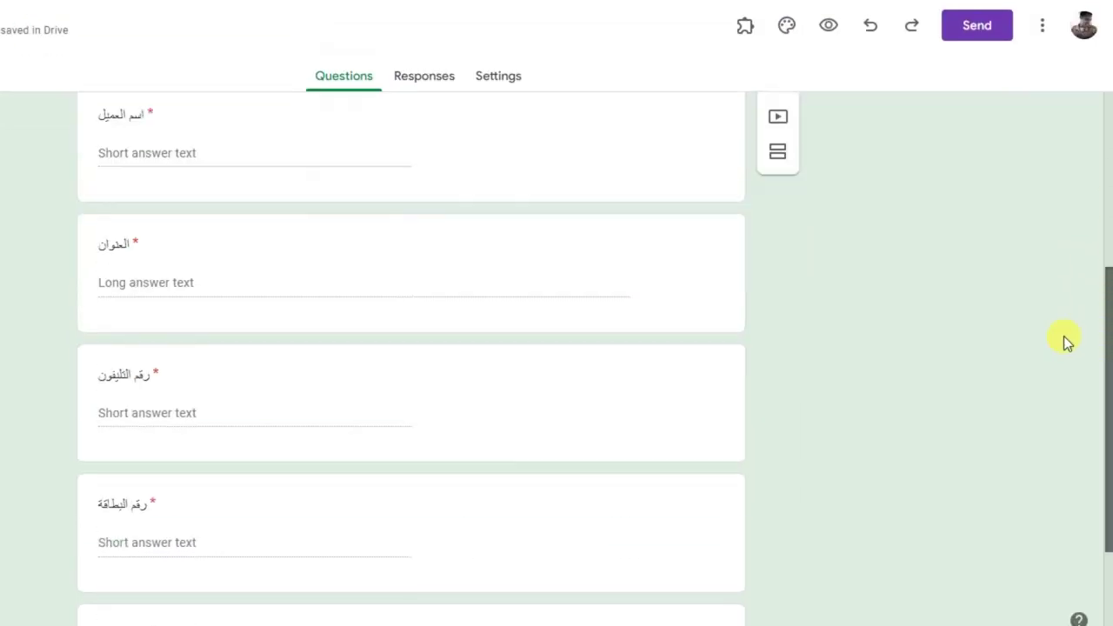
scroll(1097, 304, up, 6)
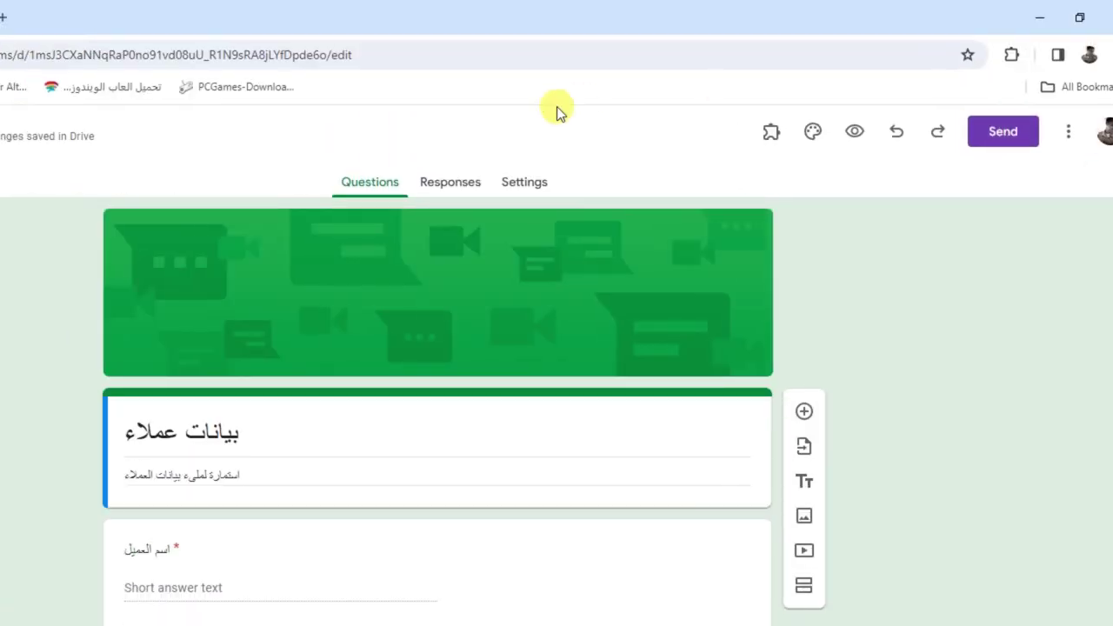
In Settings > Responses, switch off the Limit to 1 response option
click(492, 179)
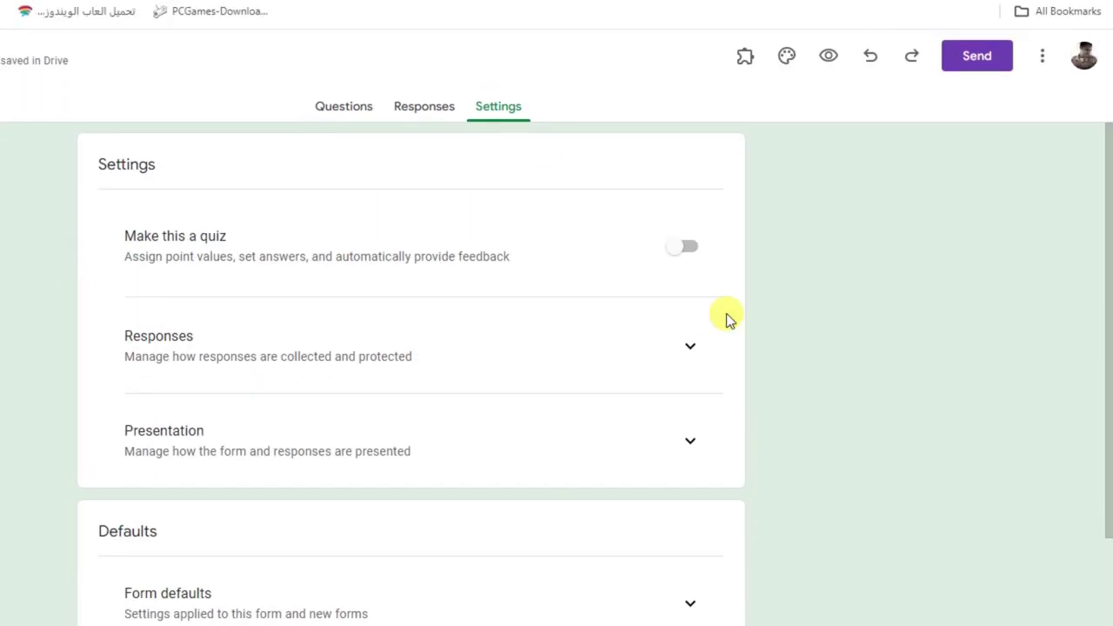
click(690, 341)
scroll(1104, 300, down, 3)
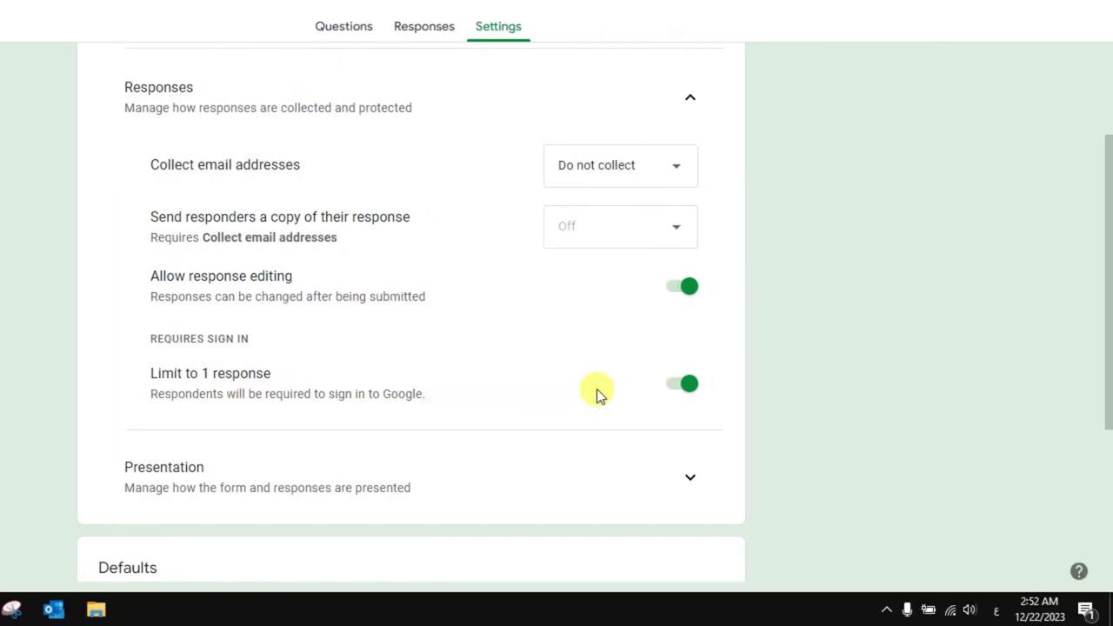
click(675, 385)
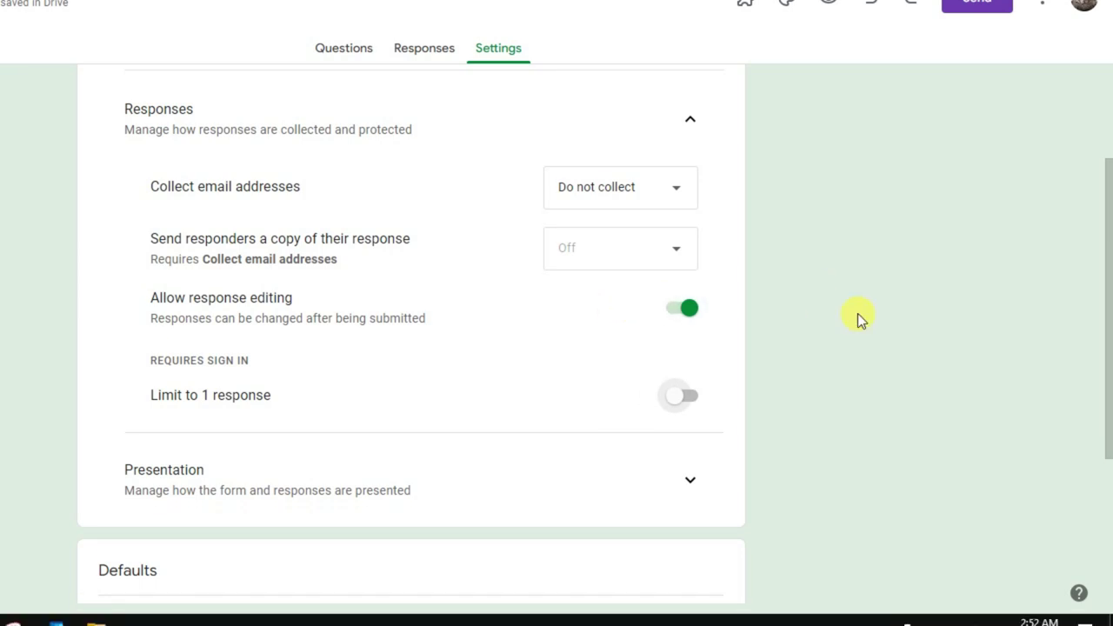
drag(1109, 317, 1091, 232)
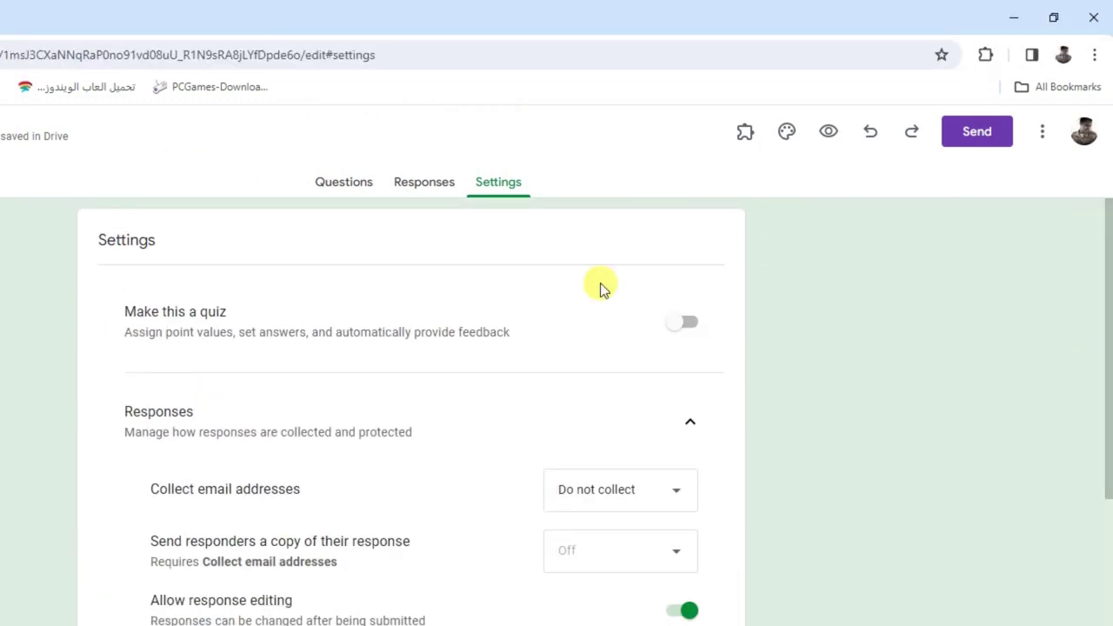
Return to the Questions tab and scroll through the whole customer-data form
click(352, 184)
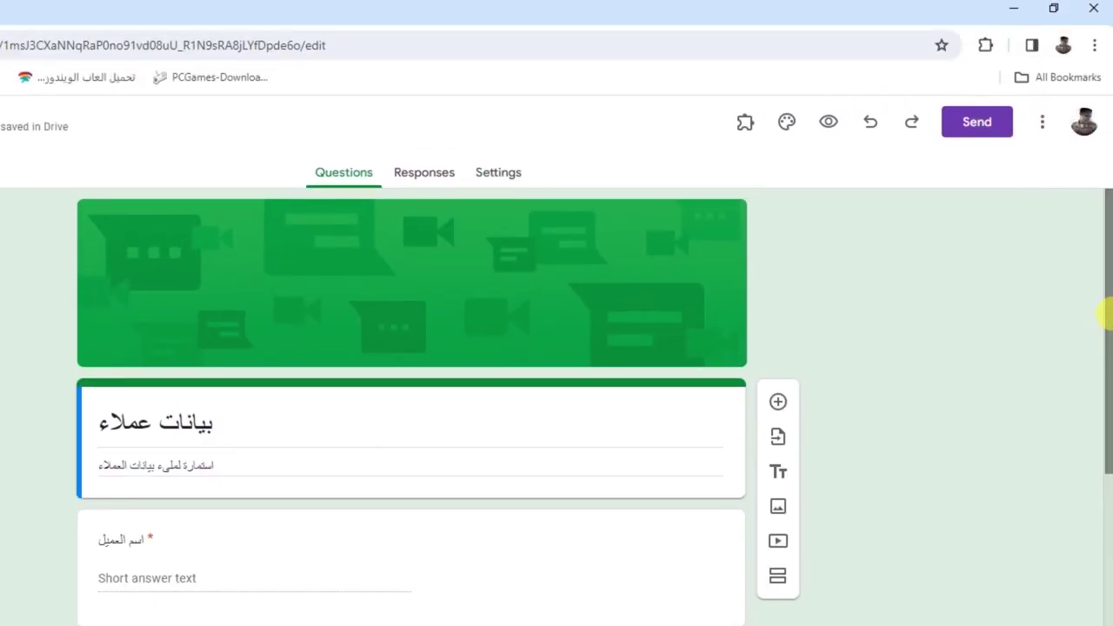
drag(1105, 310, 1107, 513)
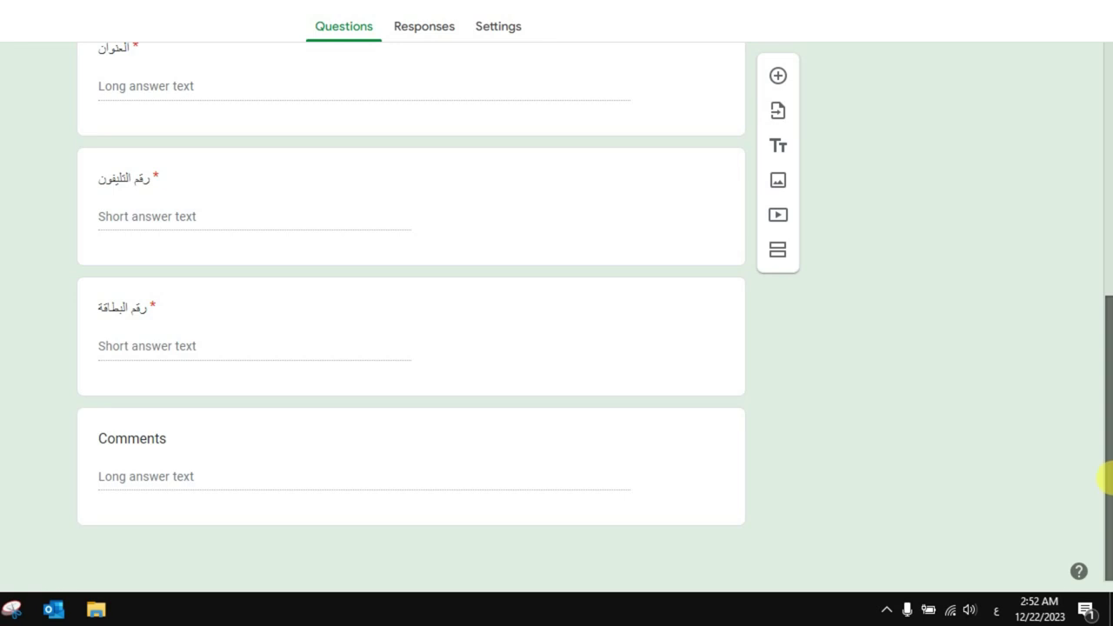
drag(1104, 421, 1110, 195)
drag(1104, 317, 1103, 303)
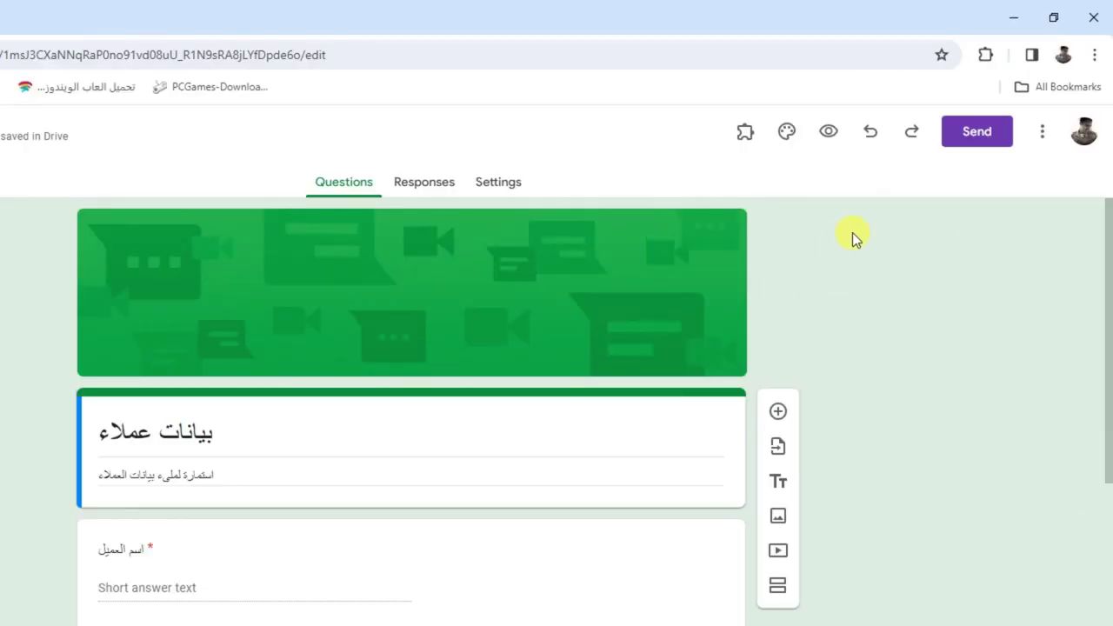
Generate the form's shortened forms.gle share link and copy it to the clipboard
click(975, 131)
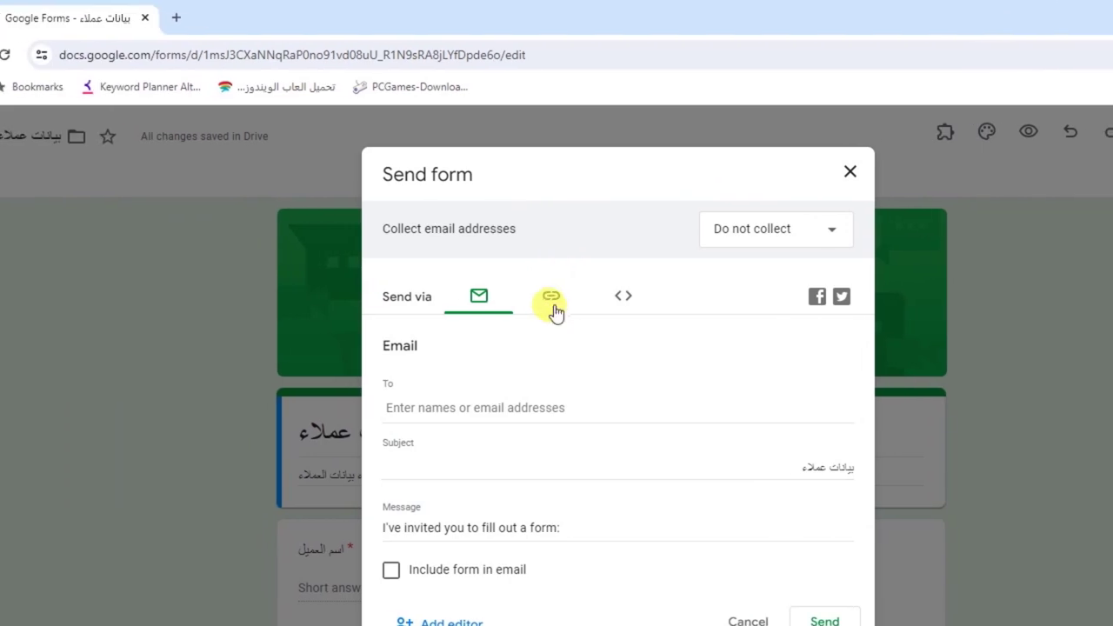
click(552, 300)
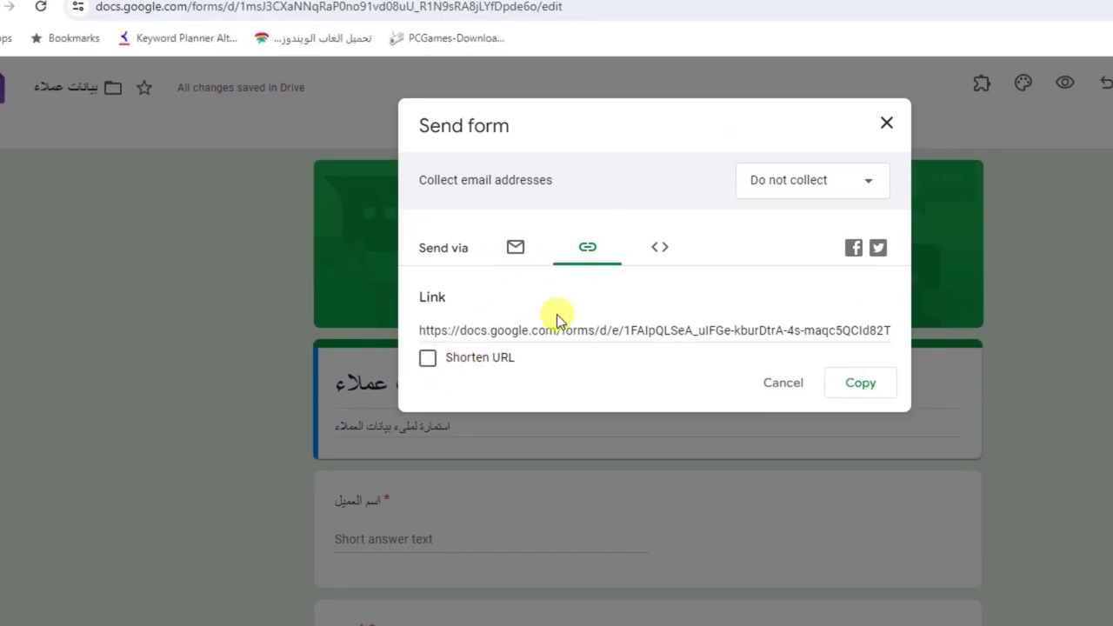
click(599, 278)
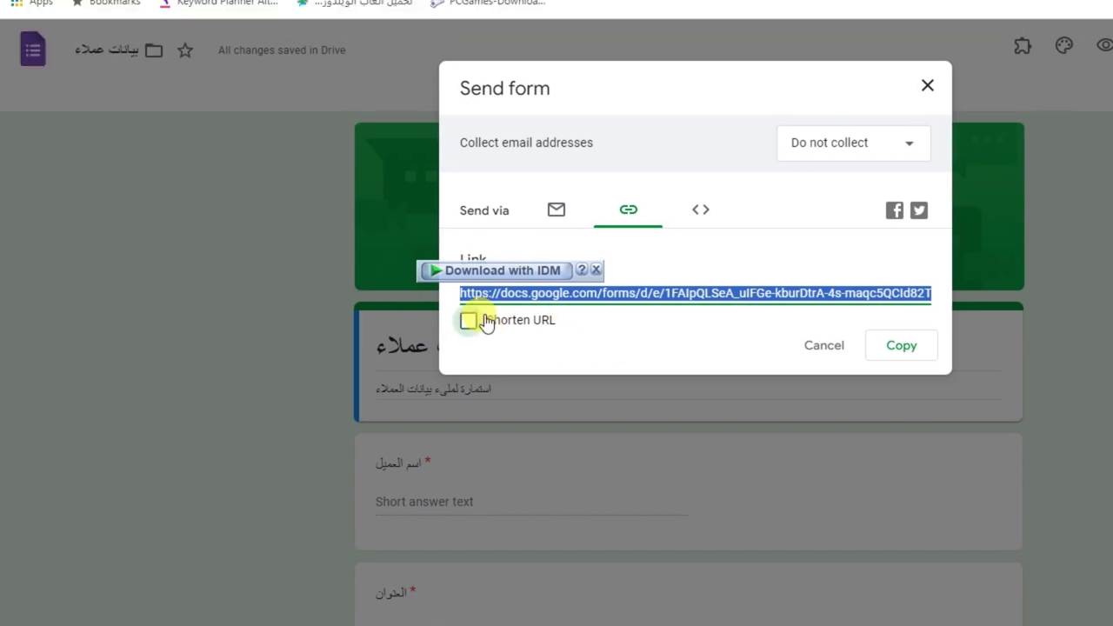
click(366, 286)
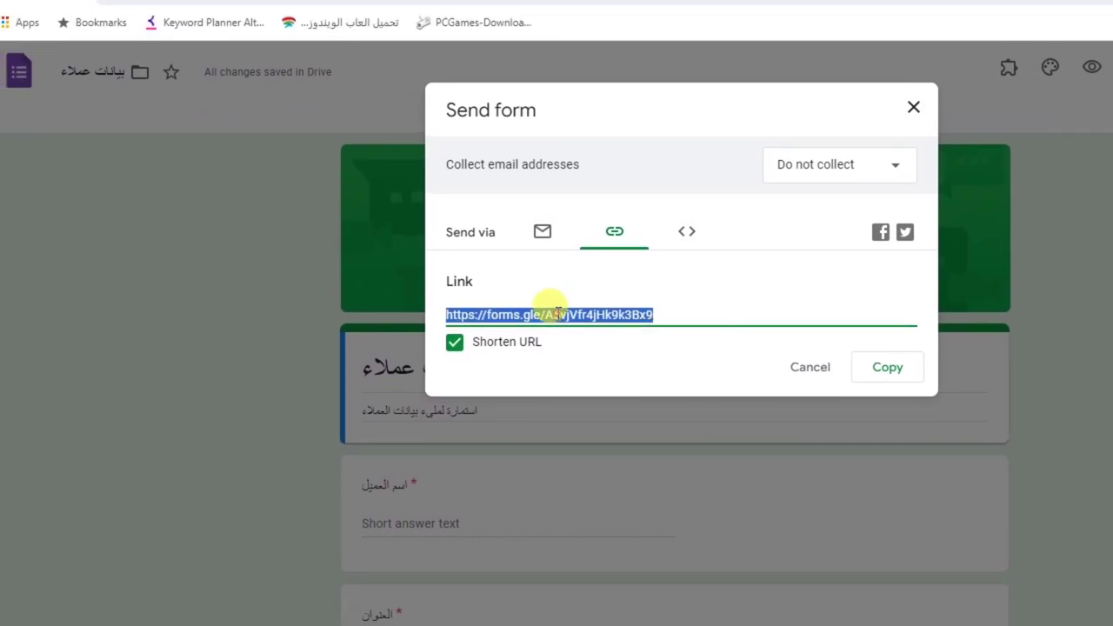
right_click(557, 311)
click(576, 321)
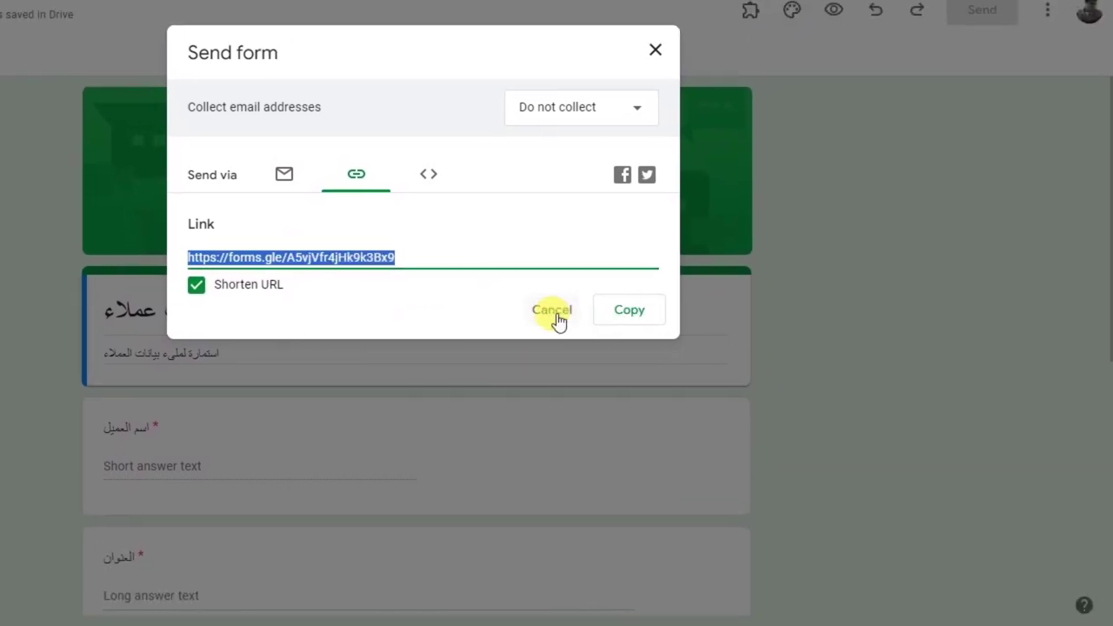
click(762, 353)
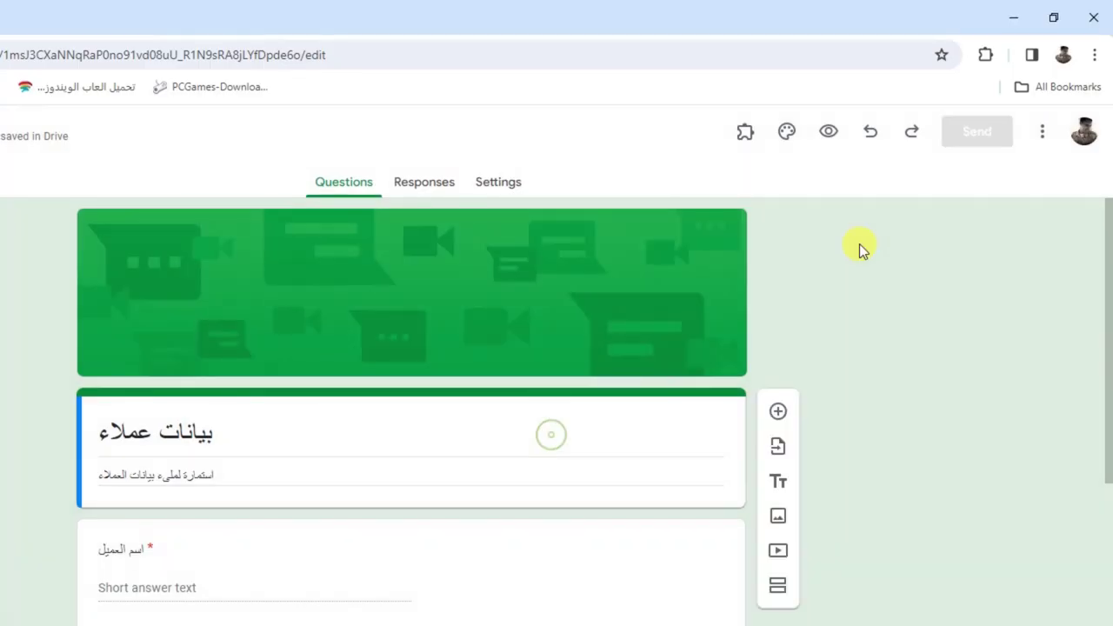
Open the copied form link in a new incognito window to verify it loads
click(1093, 55)
click(963, 142)
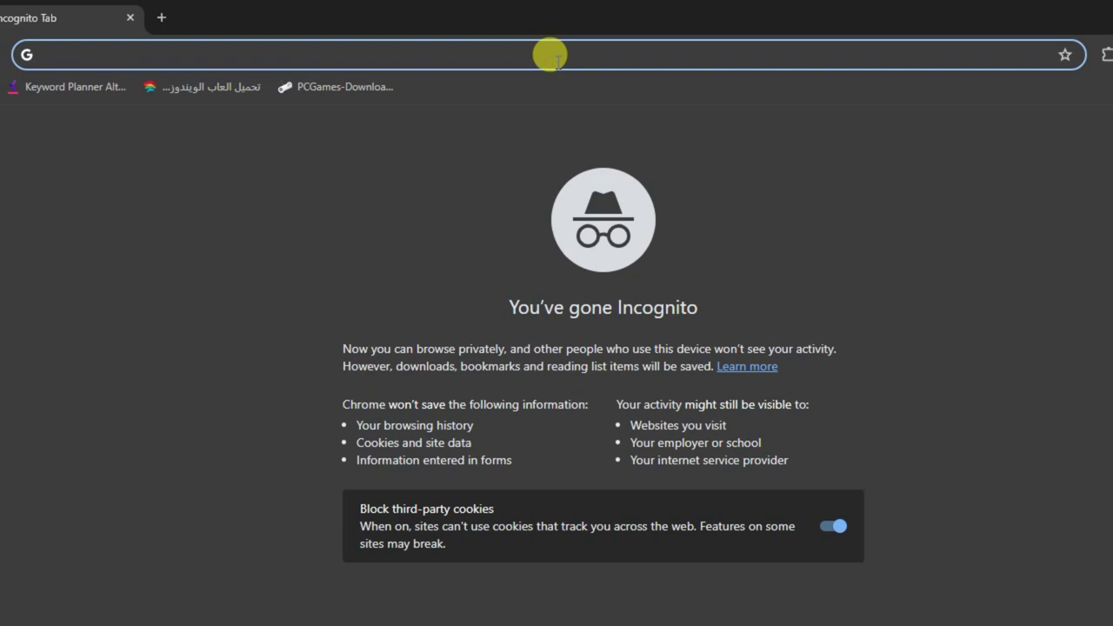
key(ctrl+v)
key(Return)
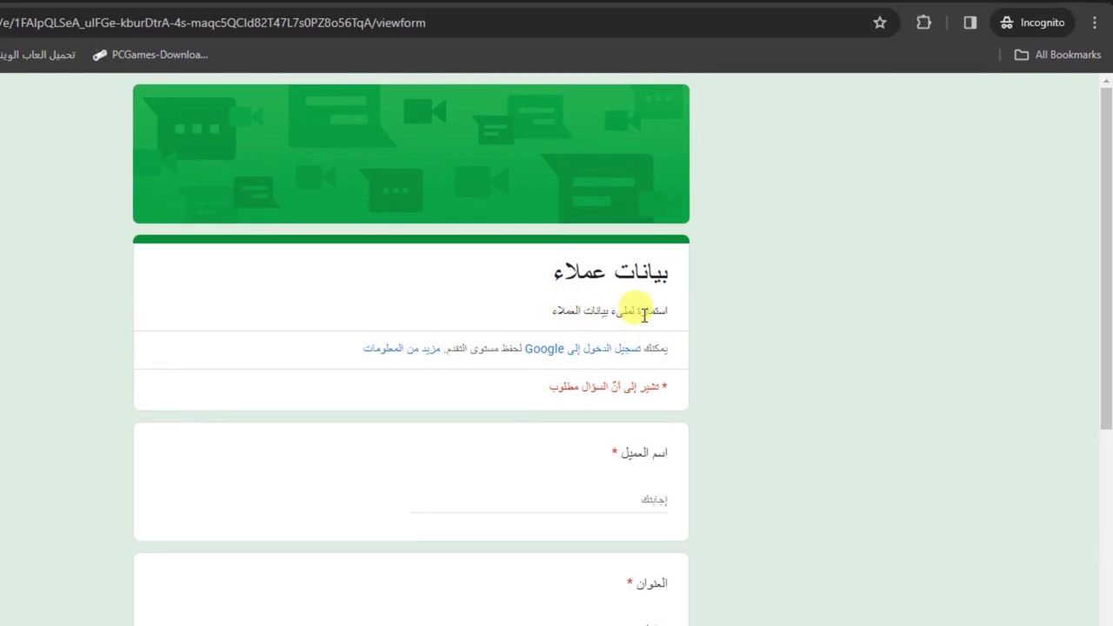
scroll(1108, 259, down, 1)
scroll(1097, 313, down, 4)
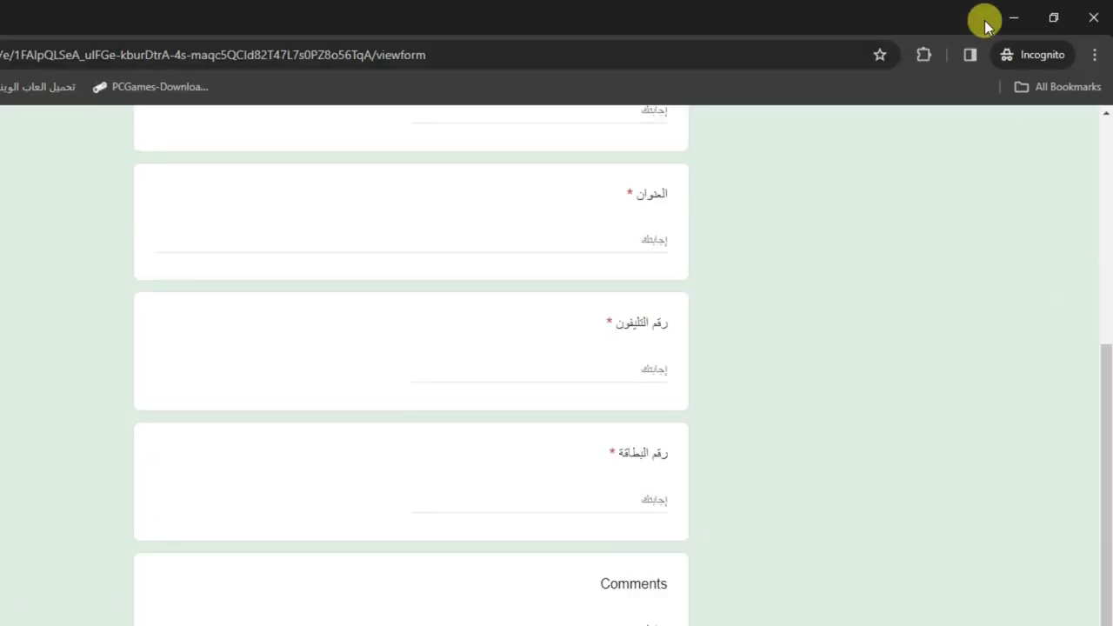
click(1011, 19)
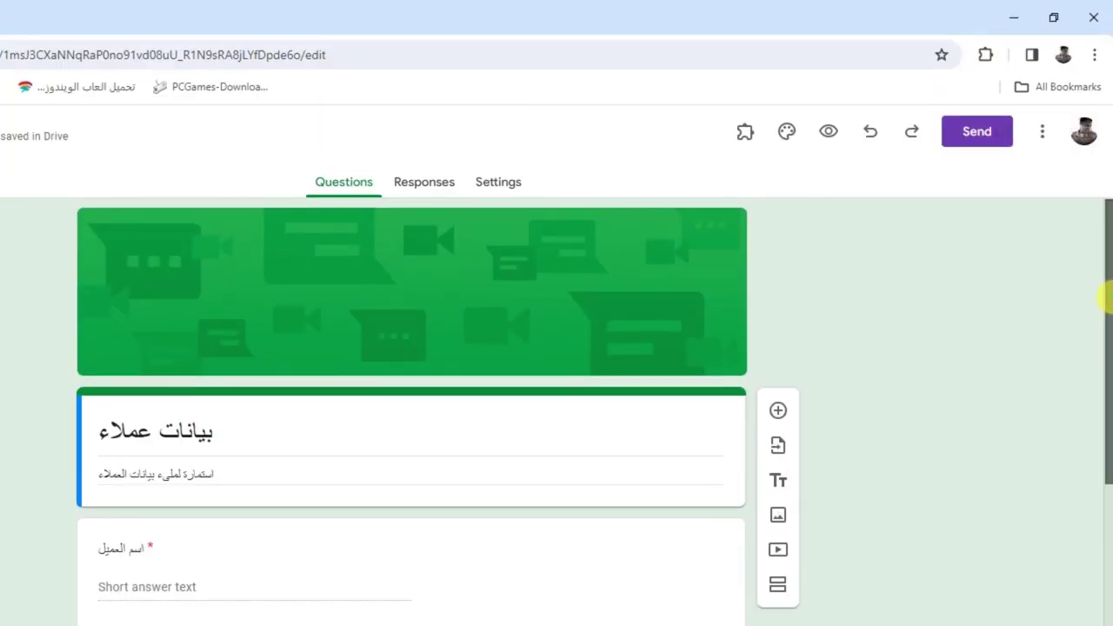
View the form's Responses page, which shows 0 responses
scroll(1104, 274, down, 3)
drag(1104, 317, 1104, 187)
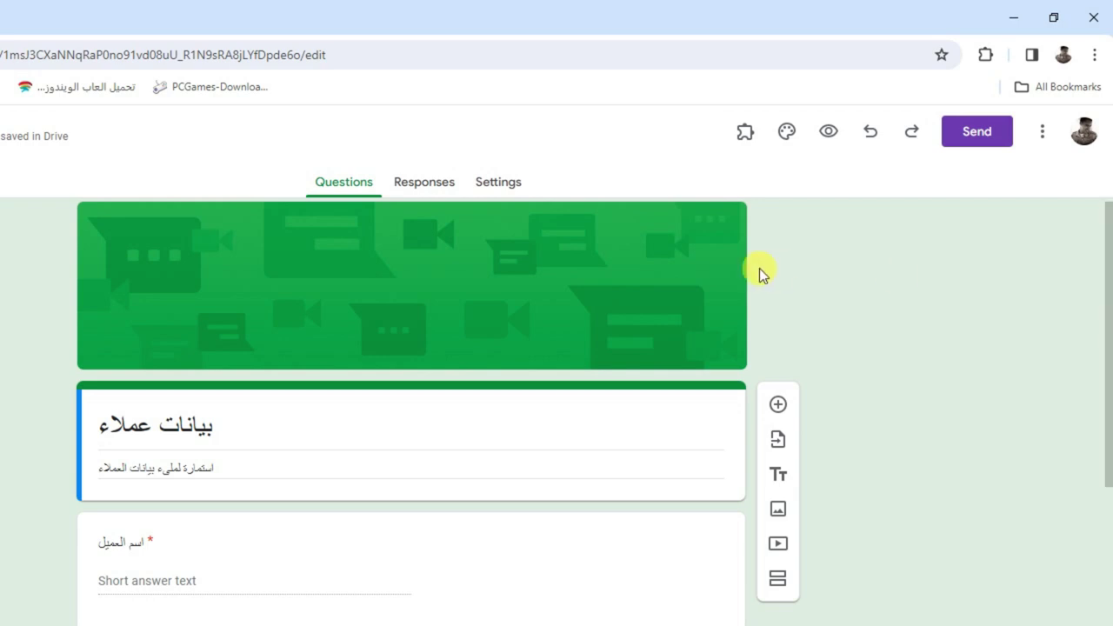
click(438, 185)
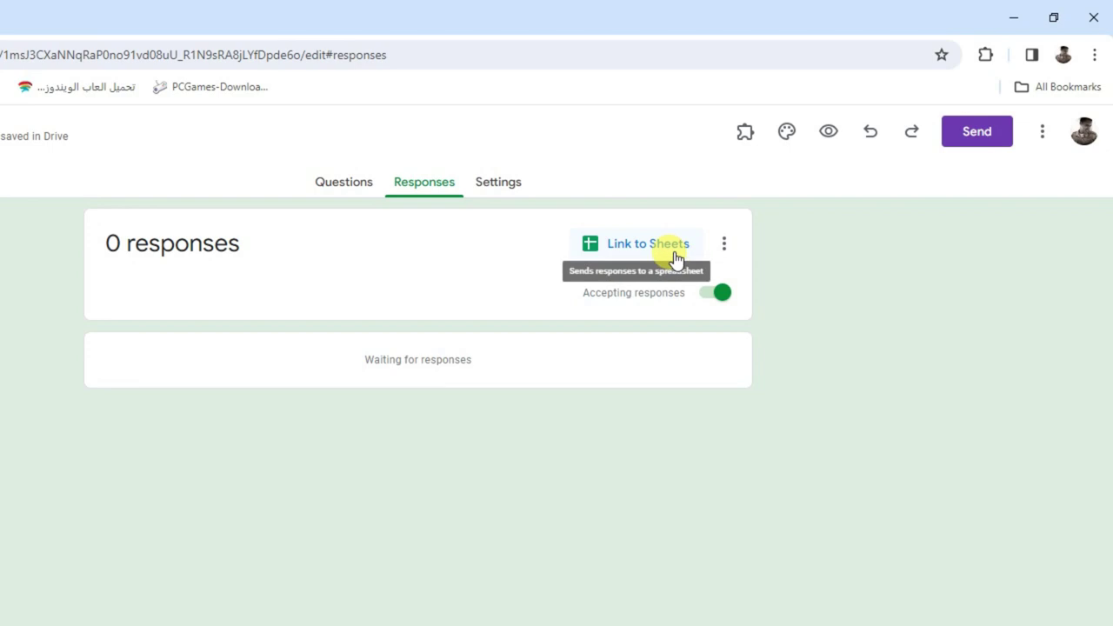
Link the form's responses to a newly created Google Sheets spreadsheet
click(677, 260)
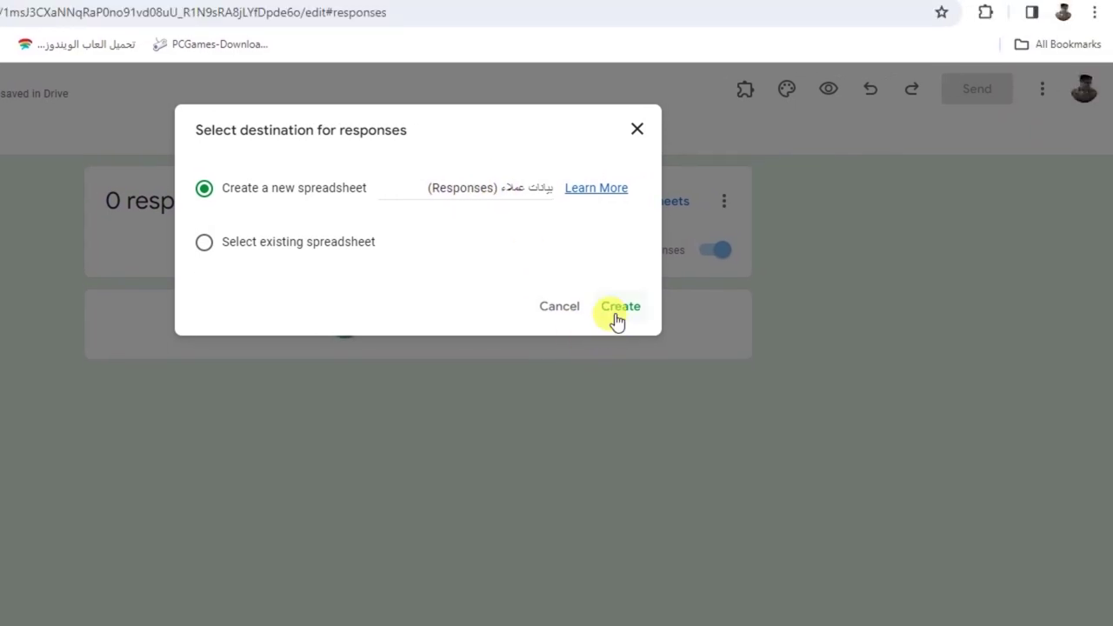
click(700, 350)
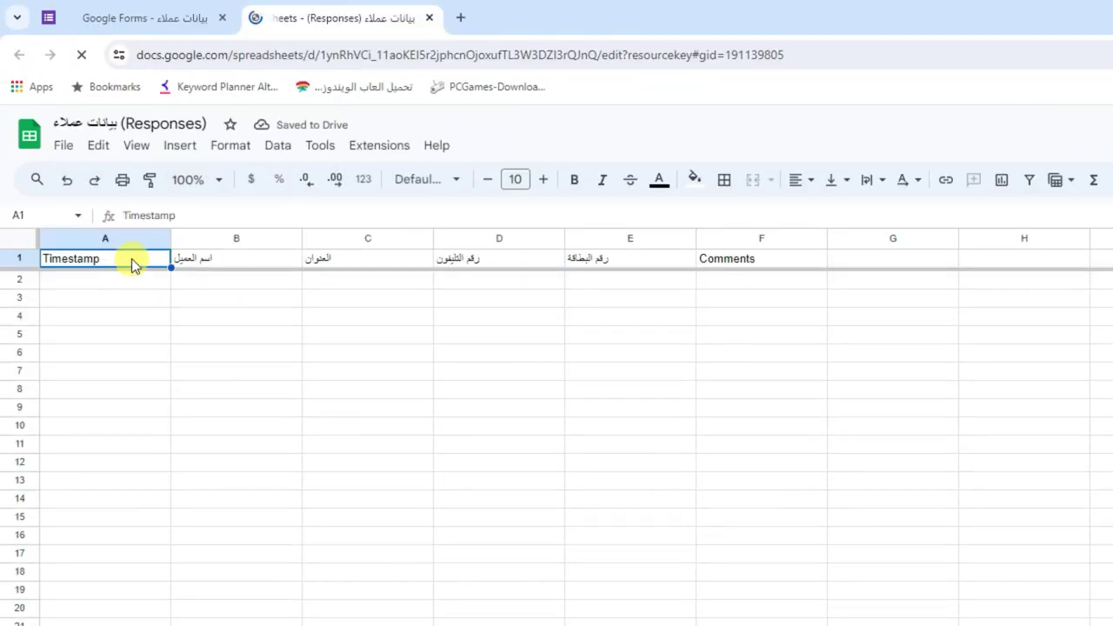
Format header cells A1:F1 with yellow fill, bold, centred text and font size 12
key(shift+Right)
key(shift+Right)
key(shift+Right)
key(shift+Right)
key(shift+Right)
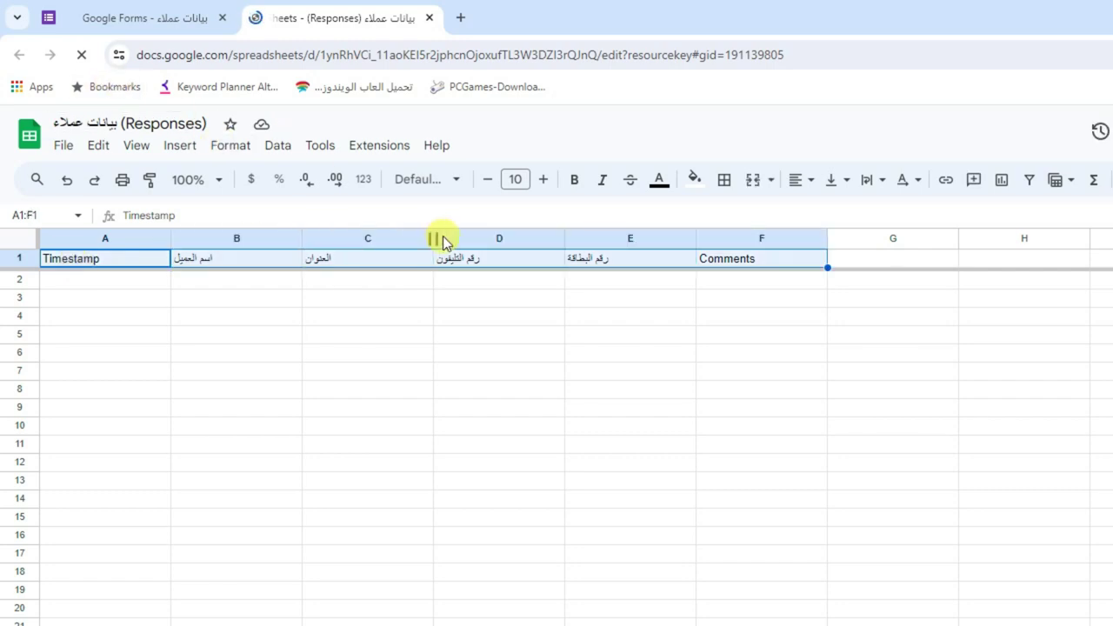
click(557, 183)
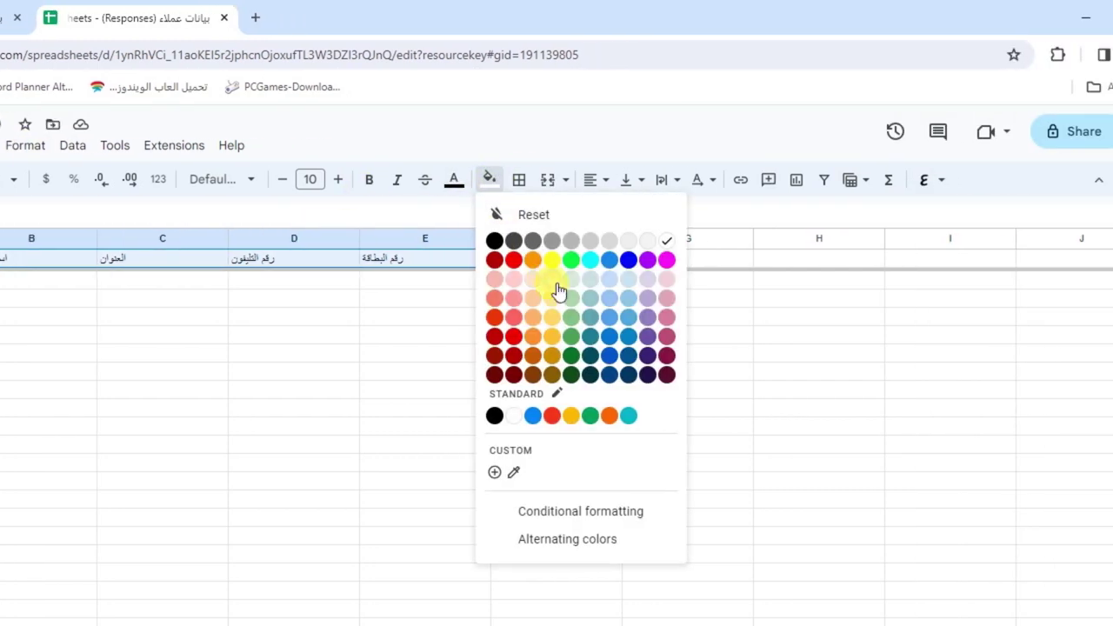
click(604, 258)
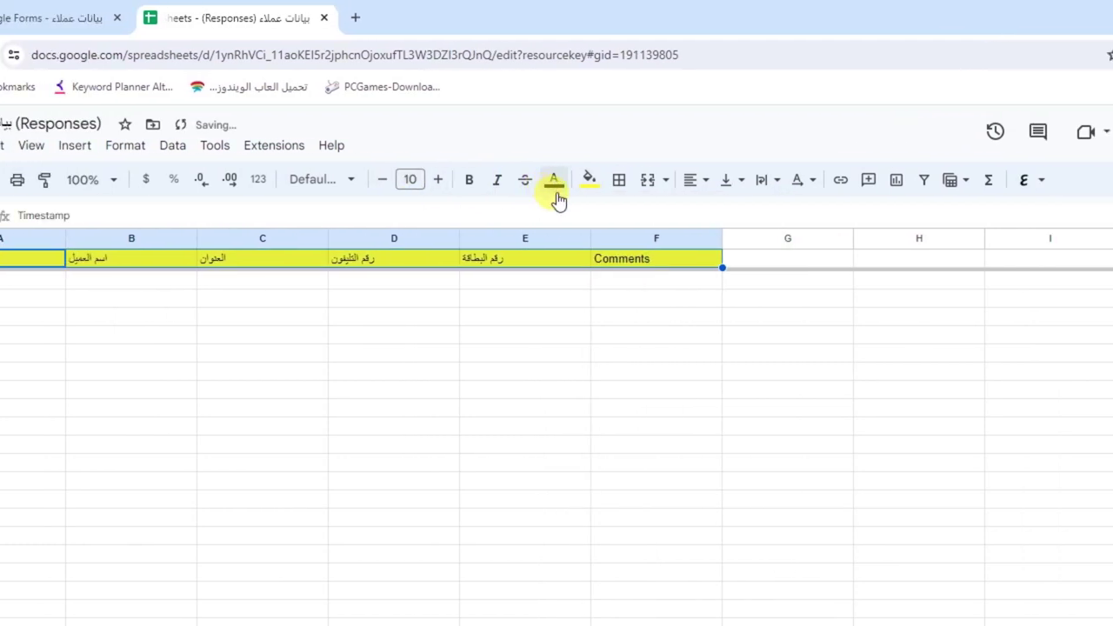
click(551, 179)
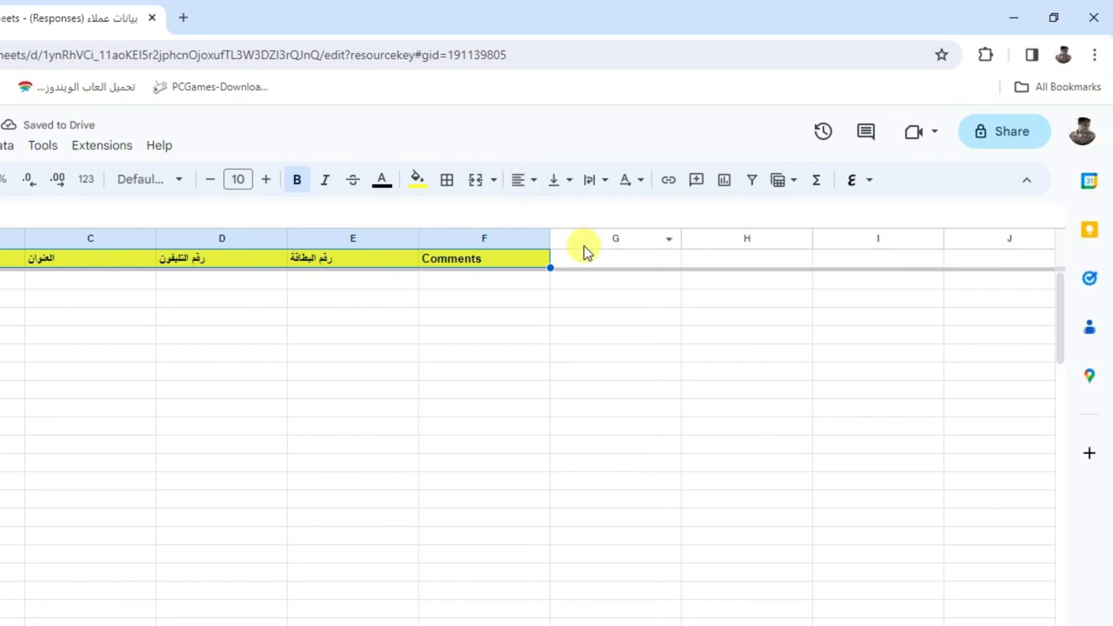
click(523, 180)
click(561, 215)
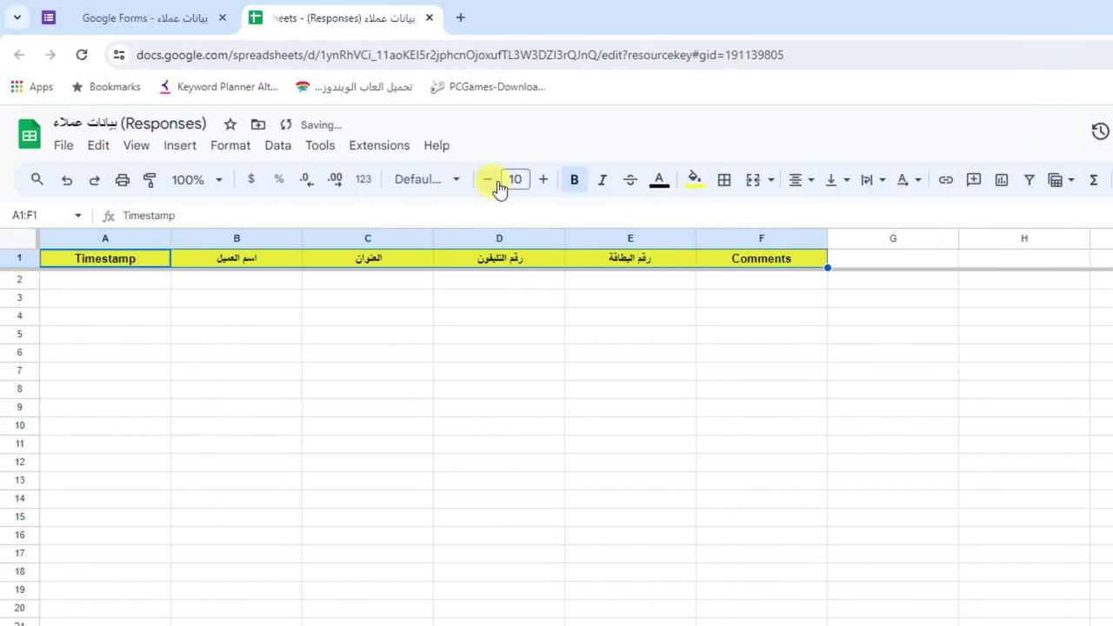
click(275, 179)
click(540, 180)
click(338, 286)
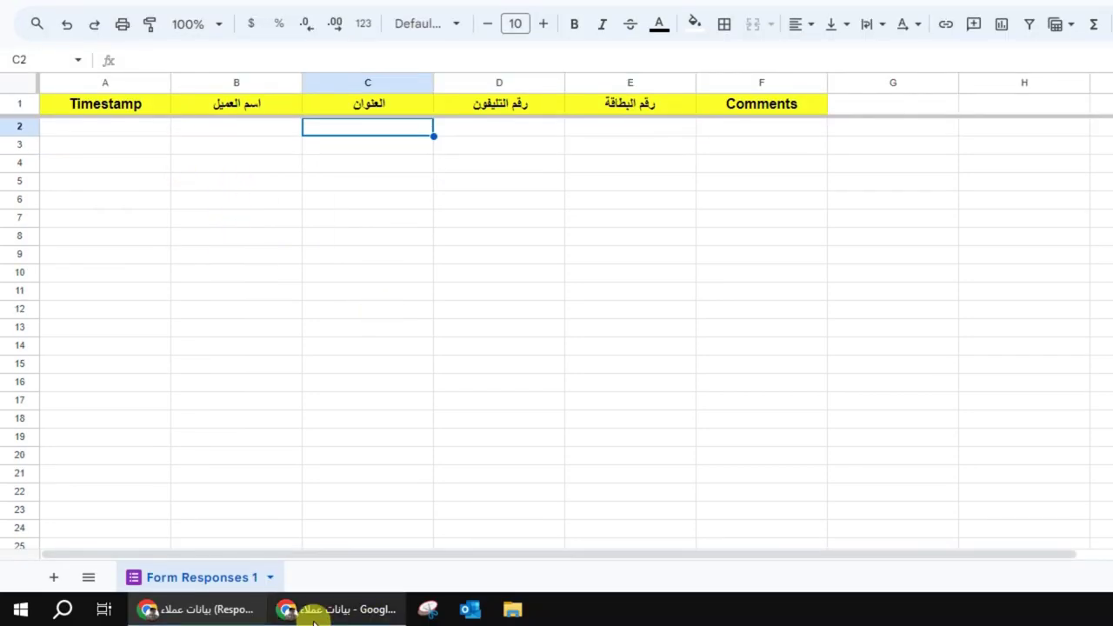
click(336, 604)
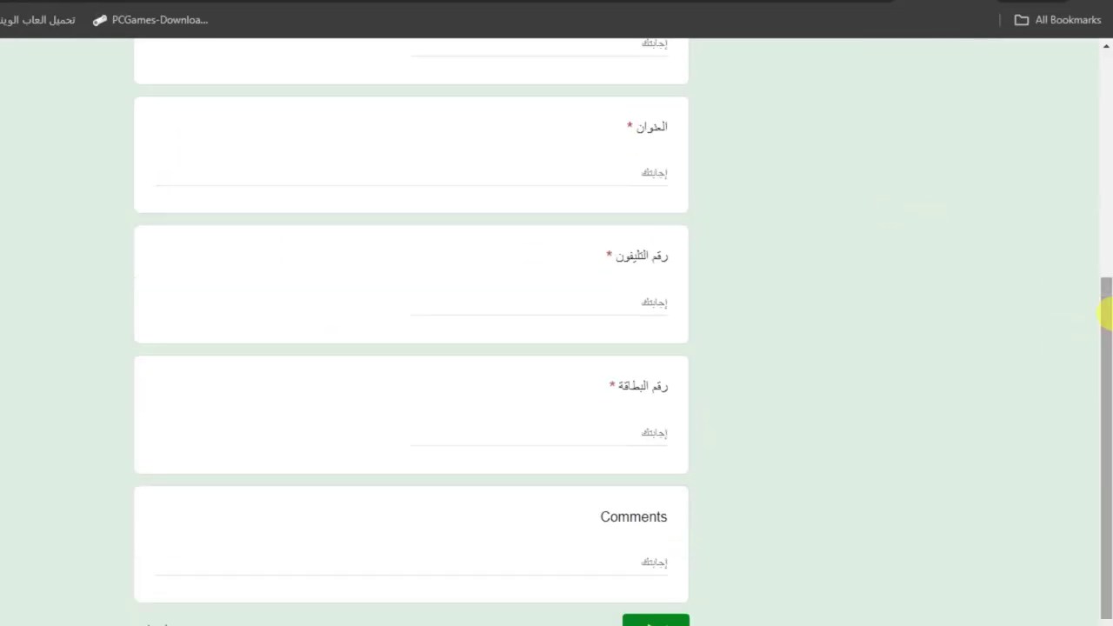
Enter the customer's name and address in the live form
drag(1103, 310, 1104, 174)
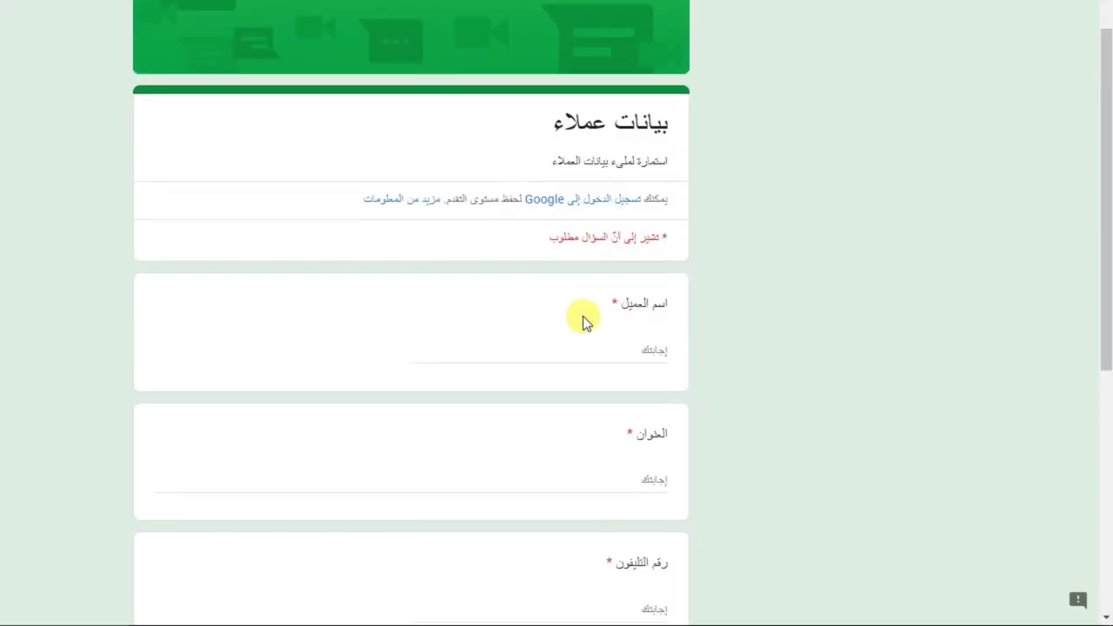
click(578, 472)
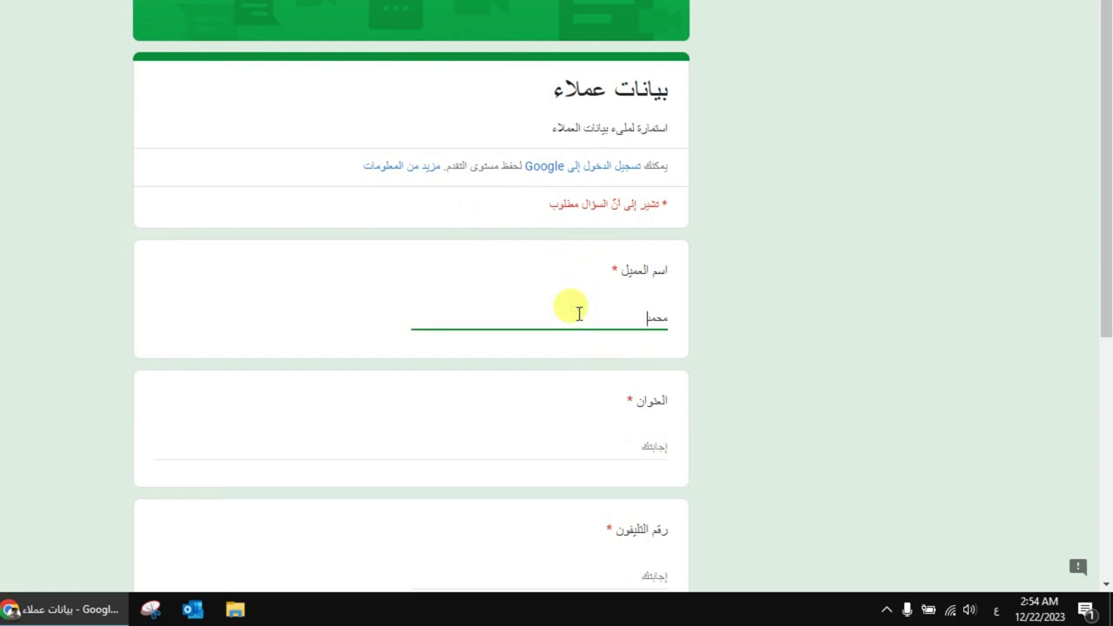
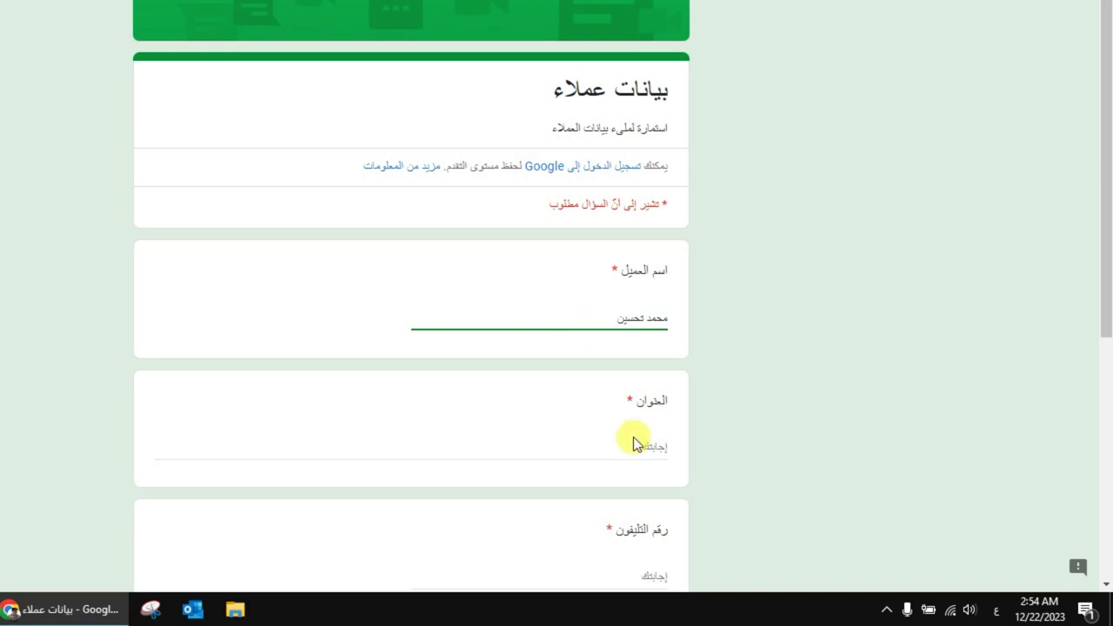
click(635, 445)
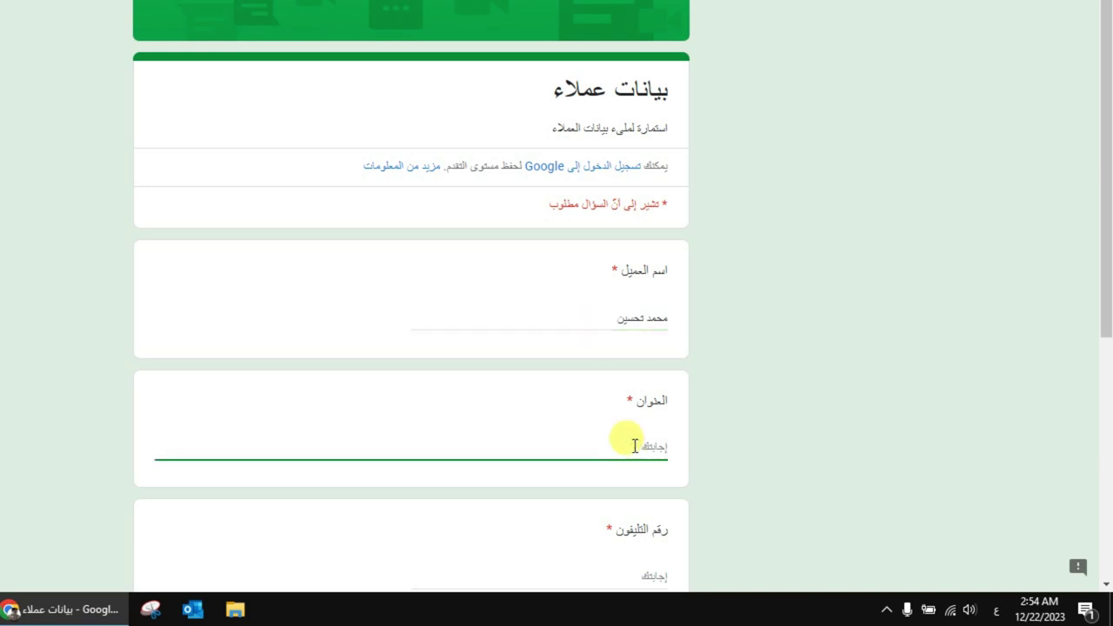
text(ا)
key(BackSpace)
text(القاهرة - مصر)
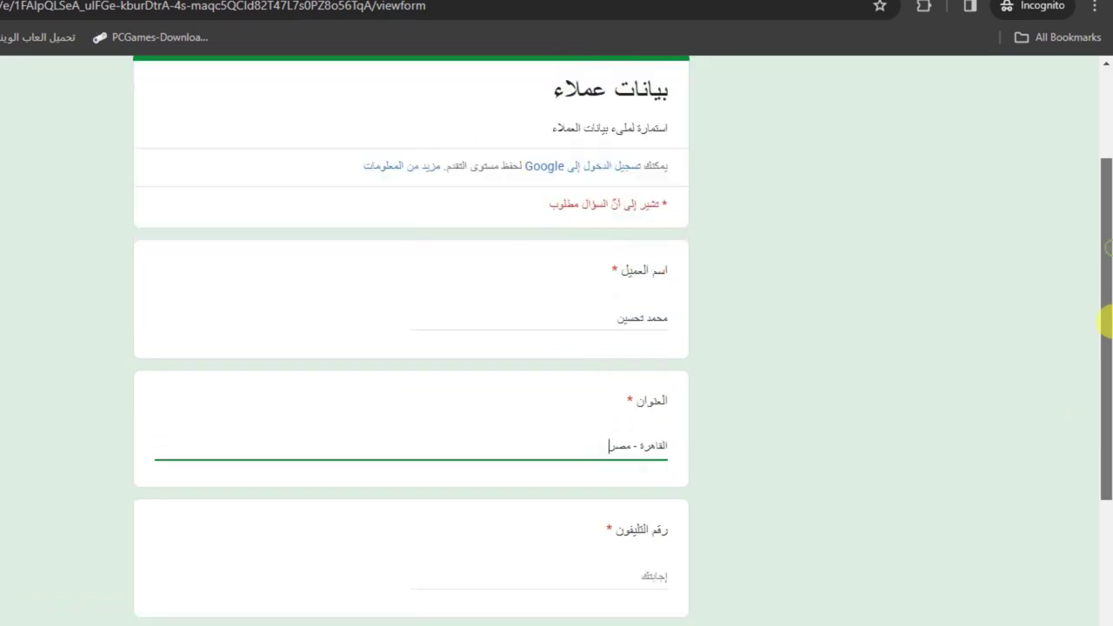
Enter the customer's phone number, then return to that field to test validation
scroll(1105, 315, down, 3)
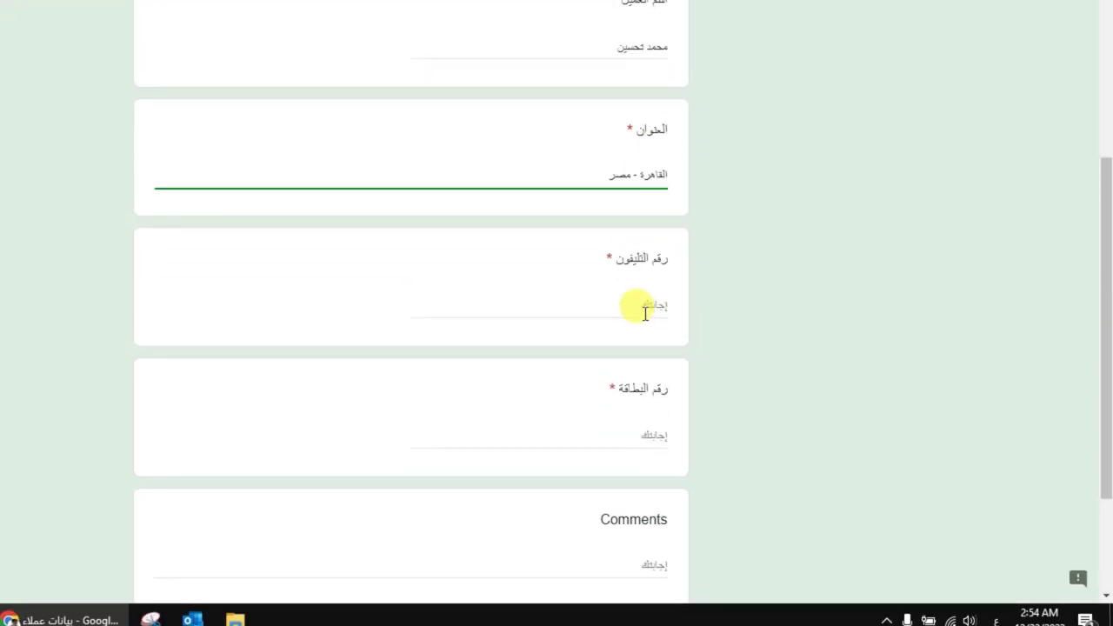
click(644, 363)
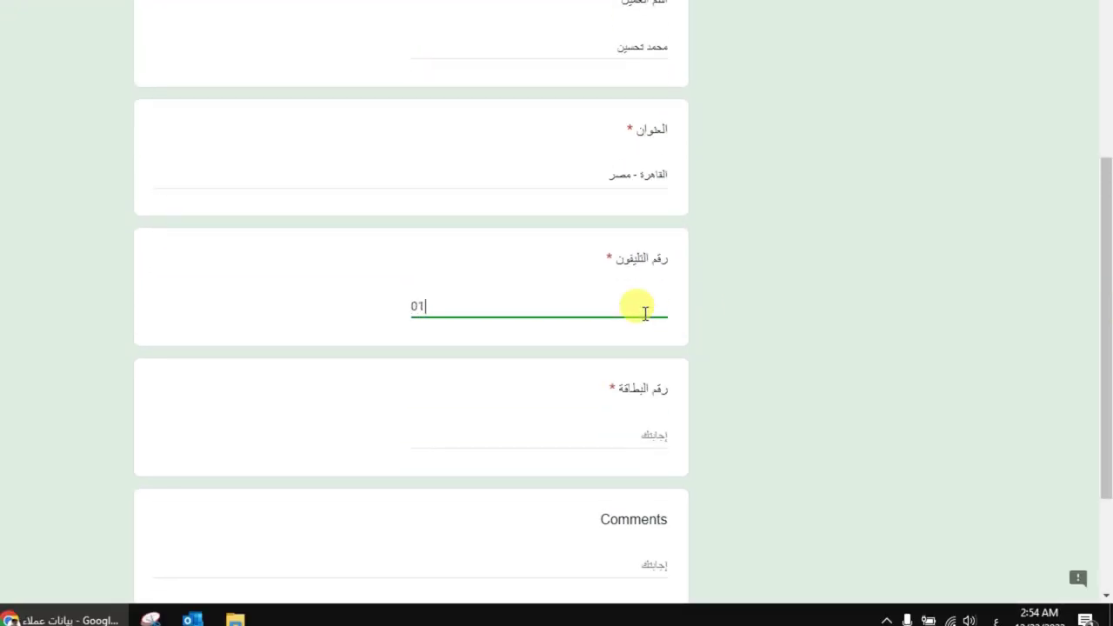
click(609, 375)
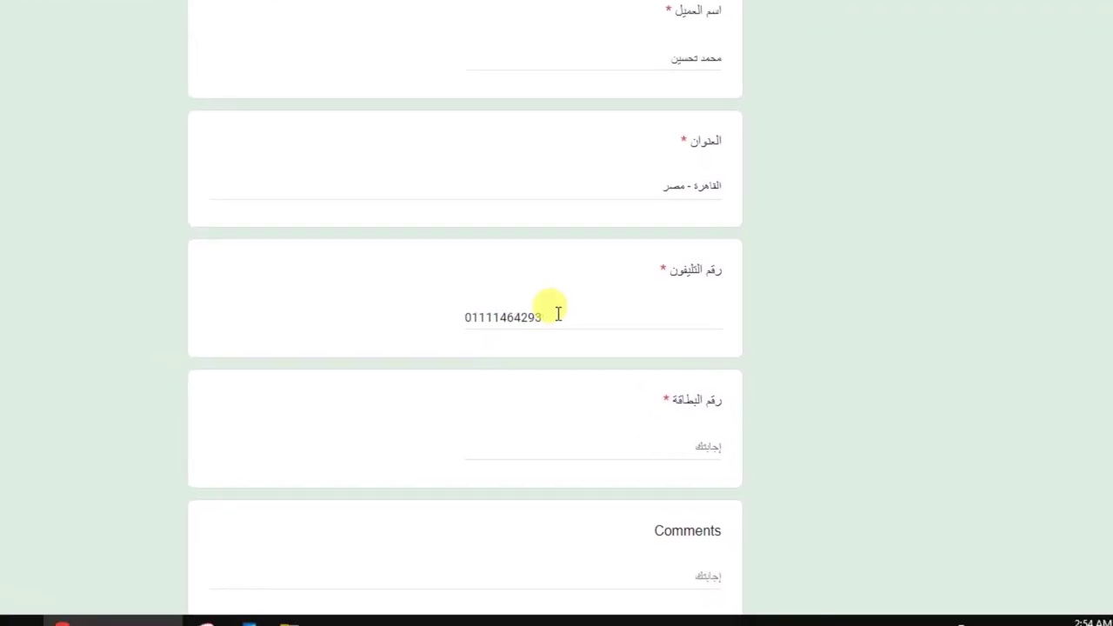
click(571, 322)
Trigger and fix the 11-digit phone and 14-digit card-number validation errors
text(0000)
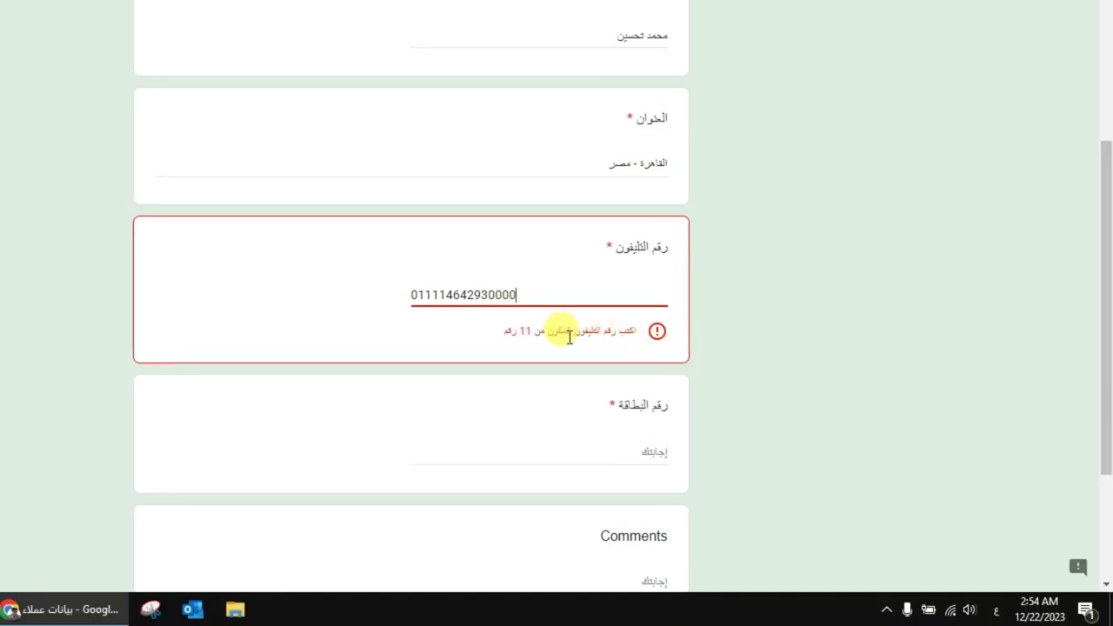
key(BackSpace)
key(BackSpace)
key(BackSpace)
key(BackSpace)
key(BackSpace)
key(BackSpace)
key(BackSpace)
key(BackSpace)
key(BackSpace)
key(BackSpace)
key(BackSpace)
key(BackSpace)
key(BackSpace)
key(BackSpace)
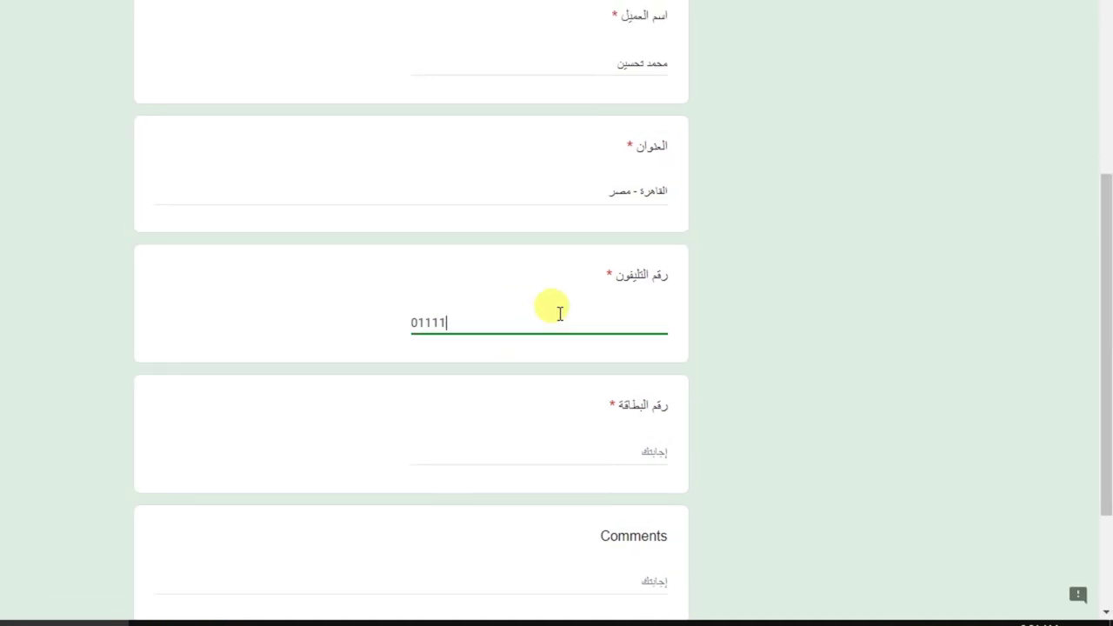
click(613, 459)
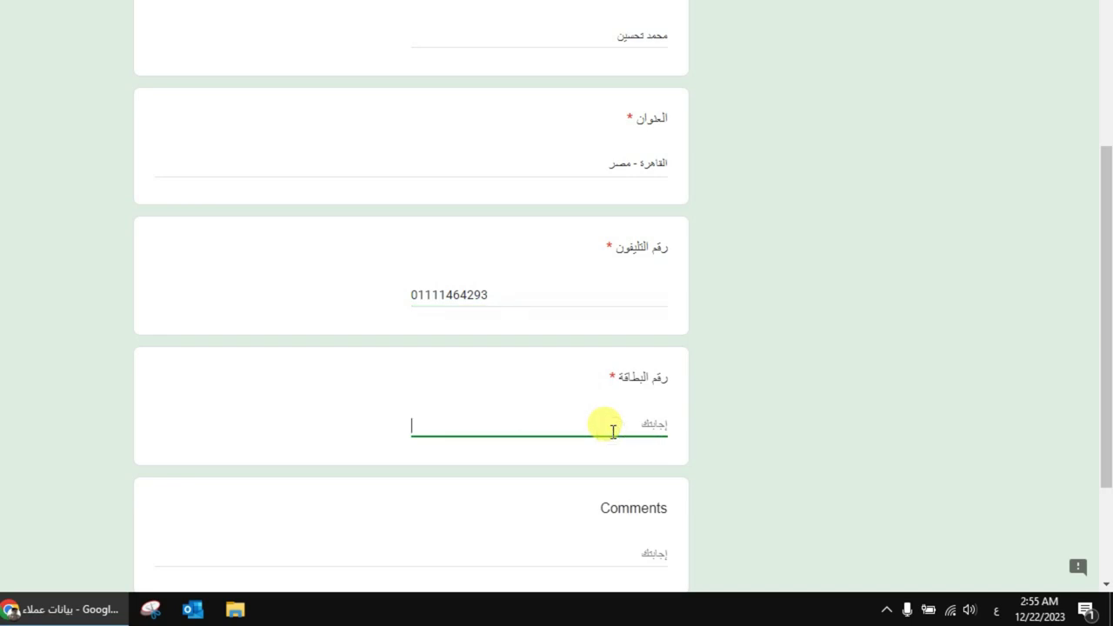
text(66666666666666)
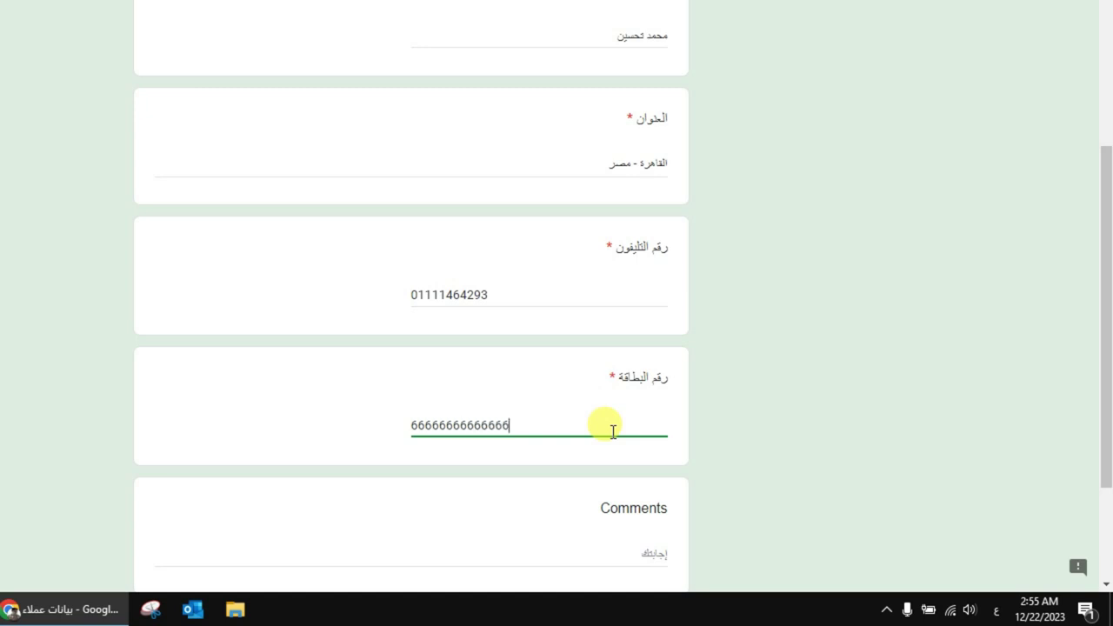
text(6)
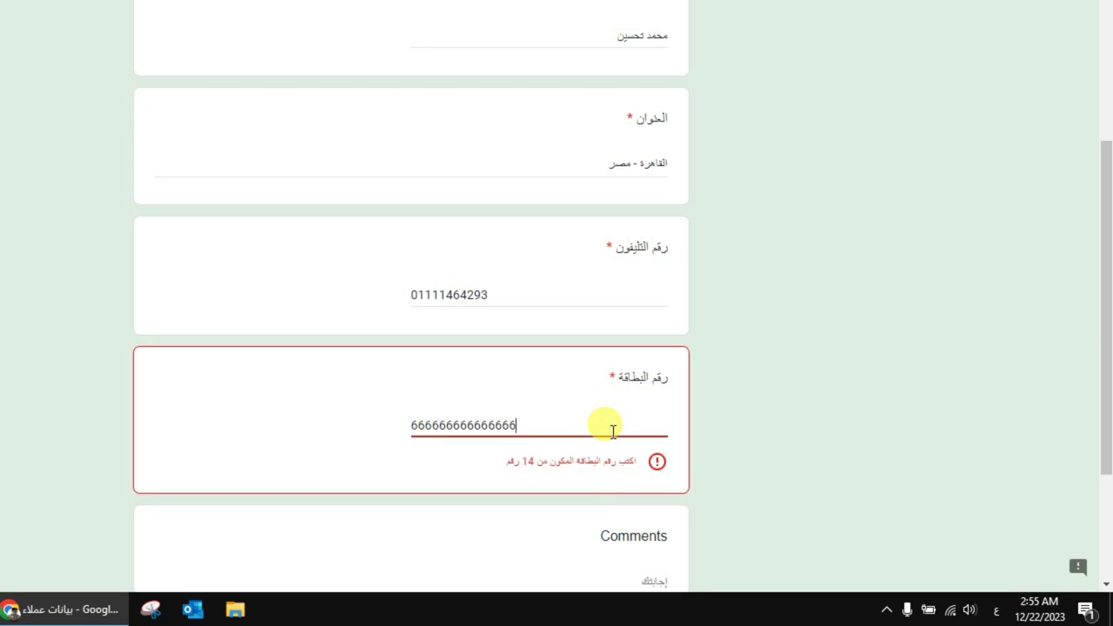
key(BackSpace)
Add a comment of the customer's name plus '- Test' and submit the response
scroll(1103, 306, down, 2)
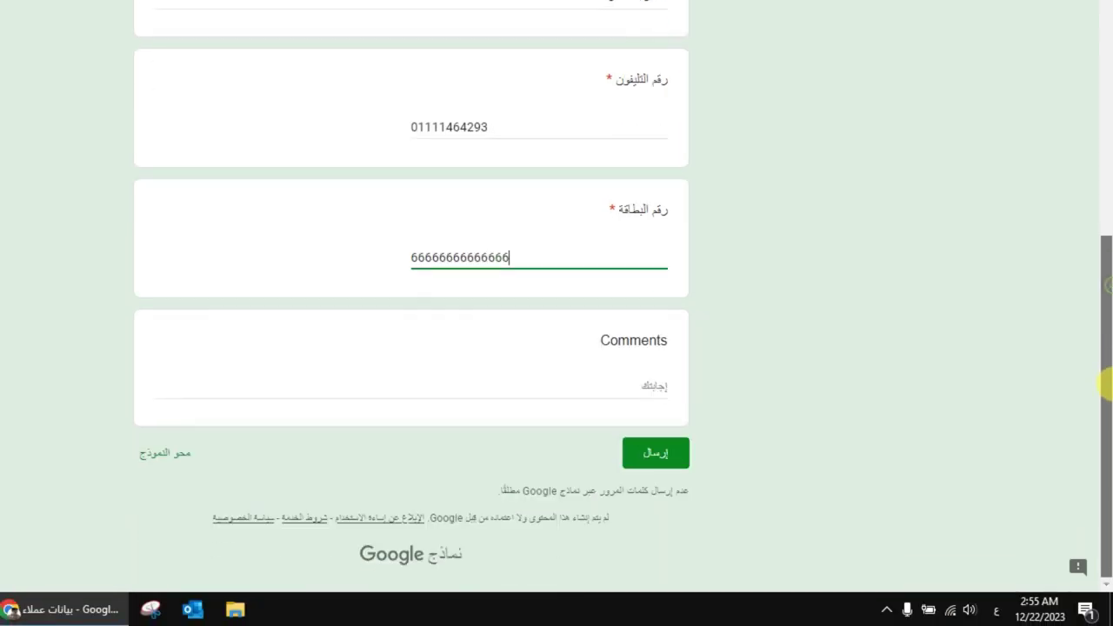
click(612, 382)
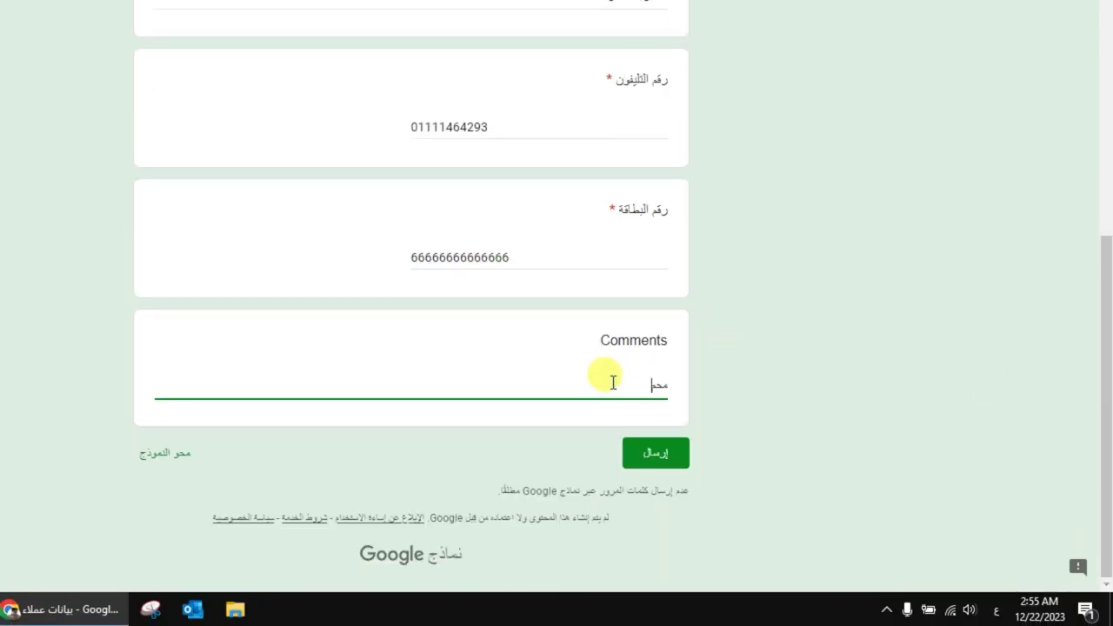
key(alt+shift)
text(- Test)
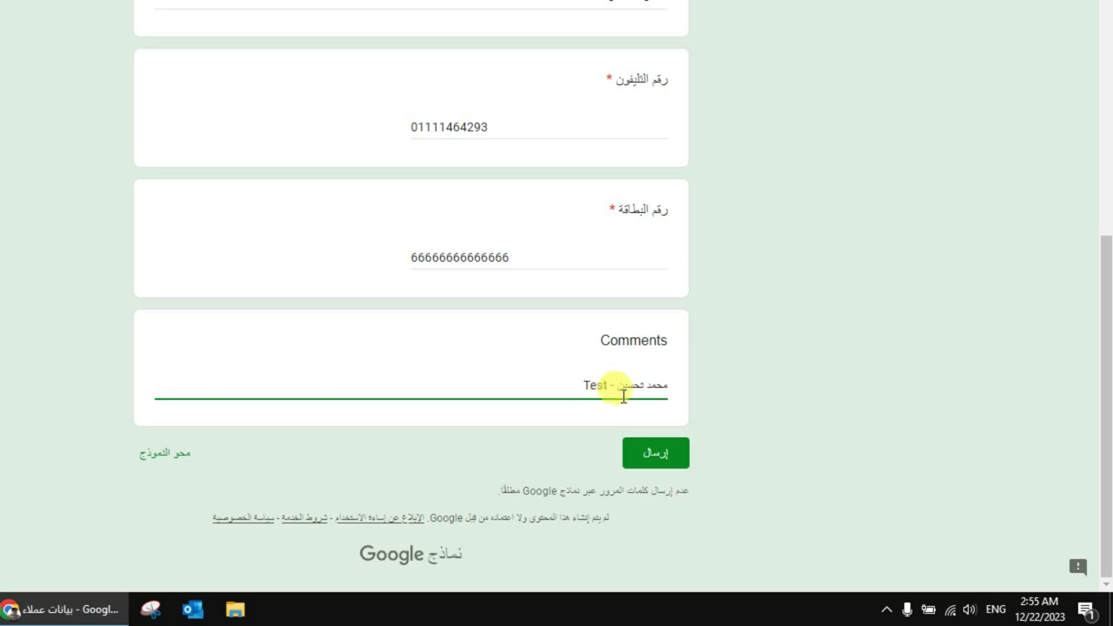
click(660, 455)
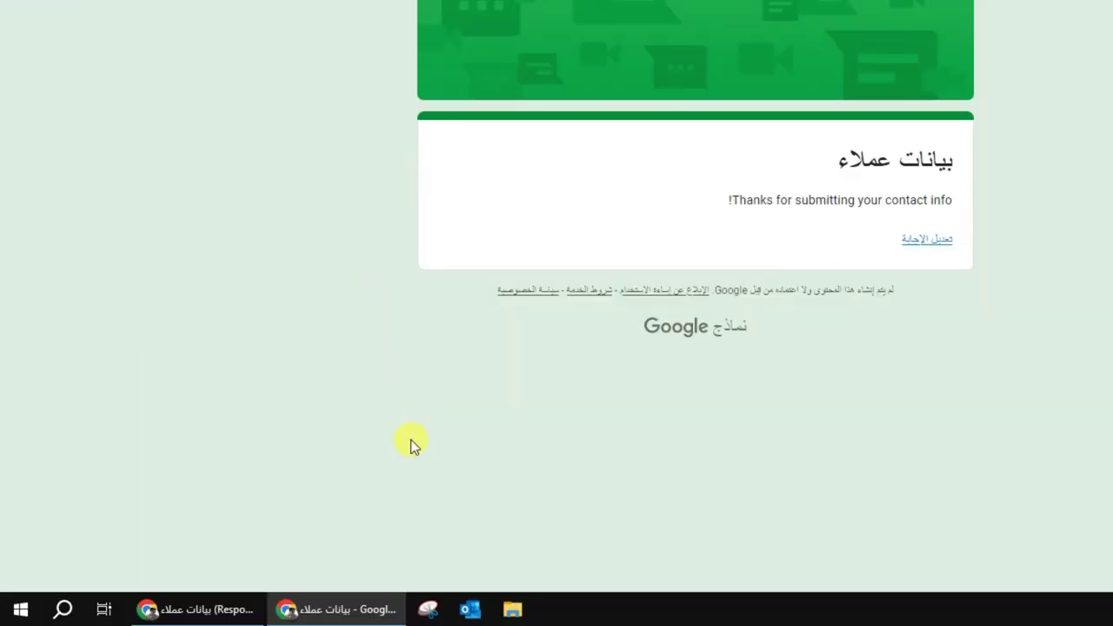
click(204, 608)
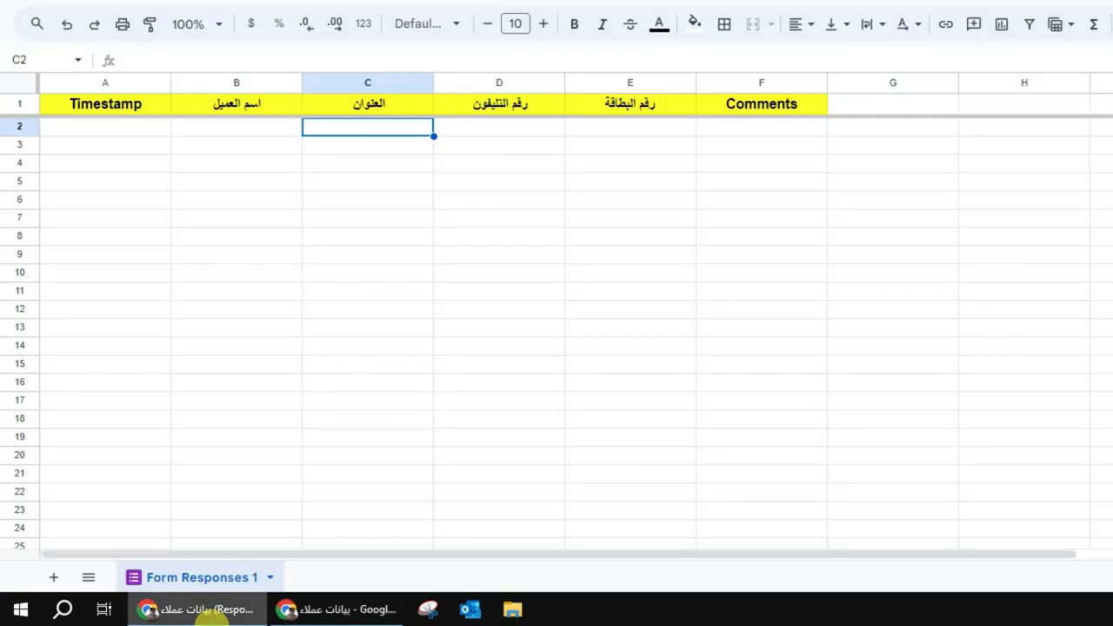
click(261, 313)
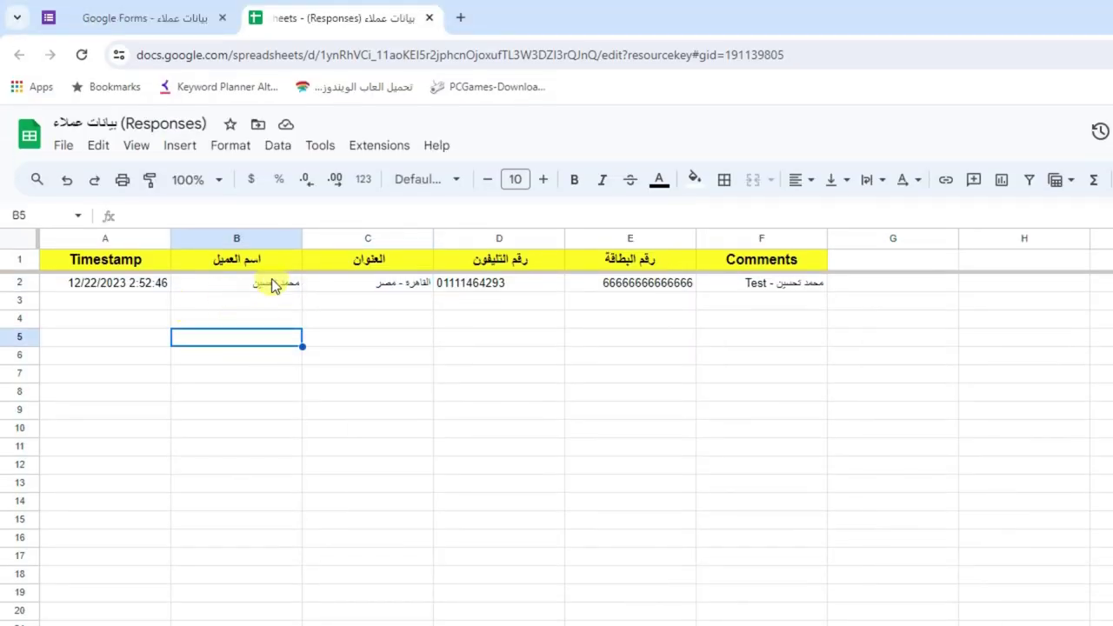
click(268, 283)
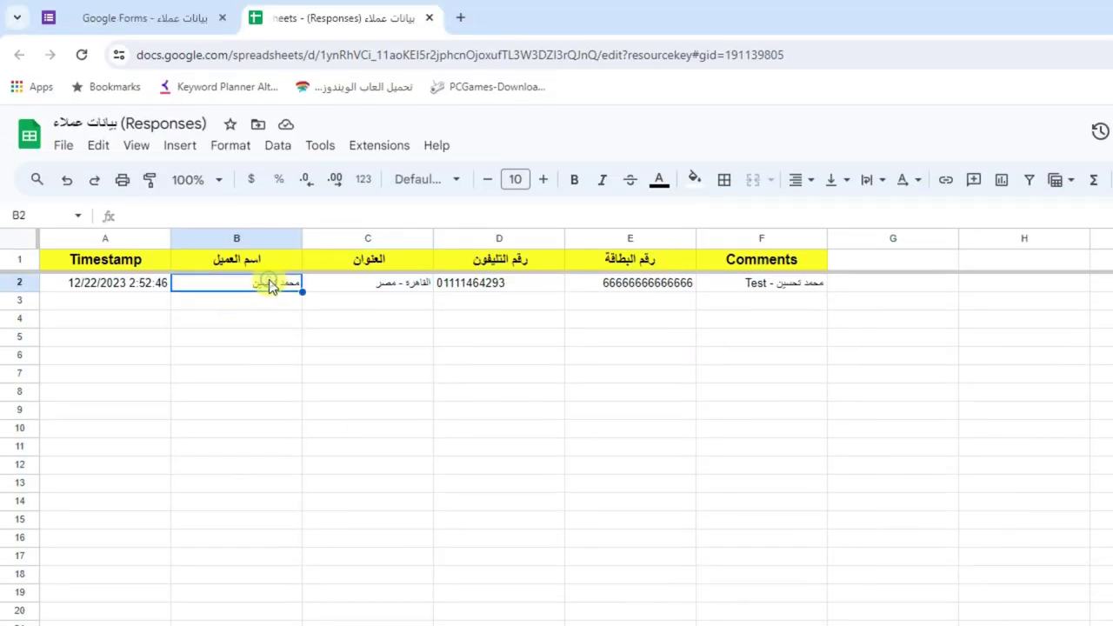
click(403, 294)
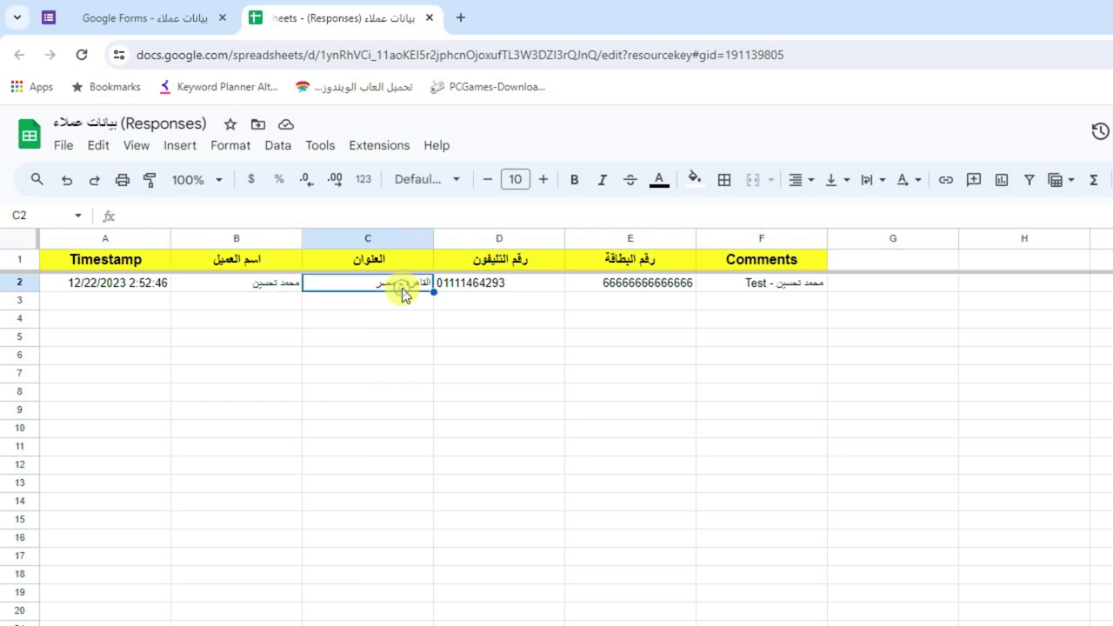
click(443, 288)
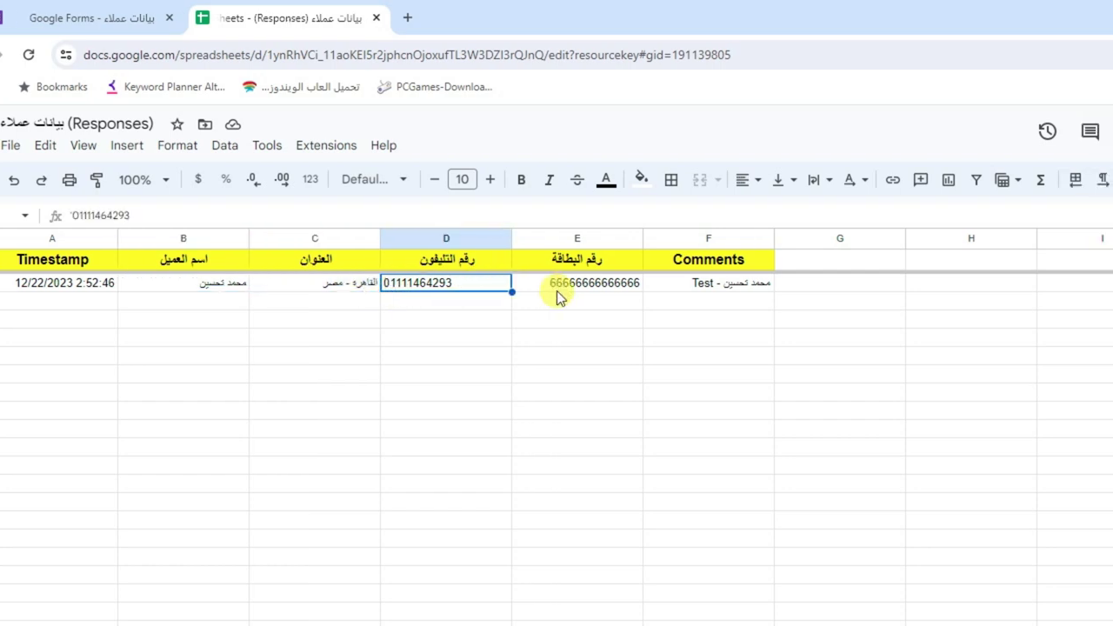
click(561, 286)
click(716, 285)
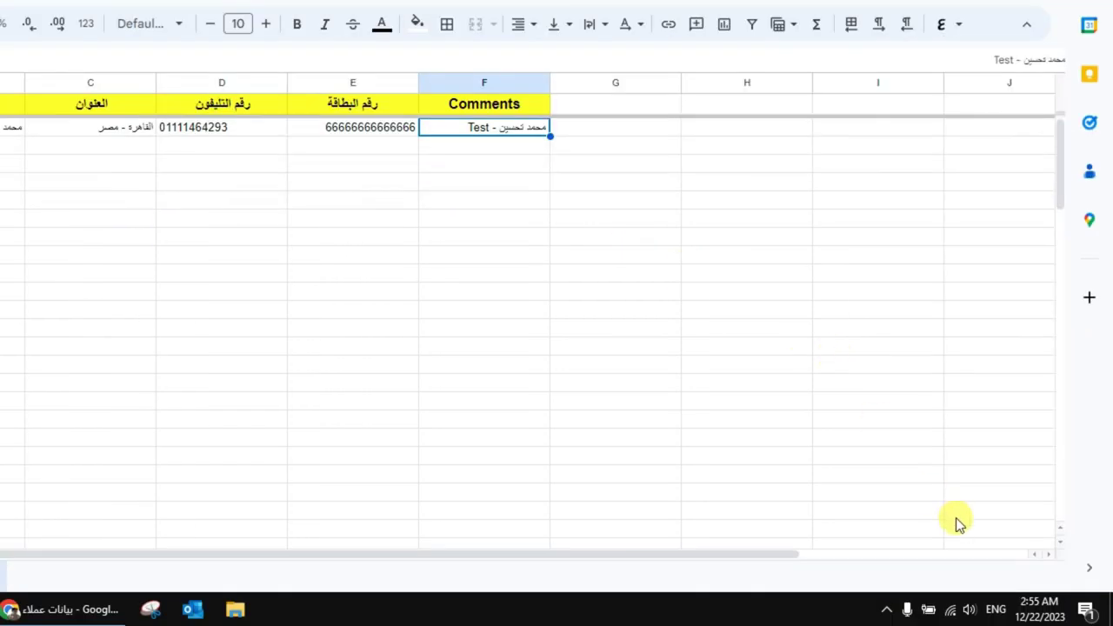
mouse_move(1026, 608)
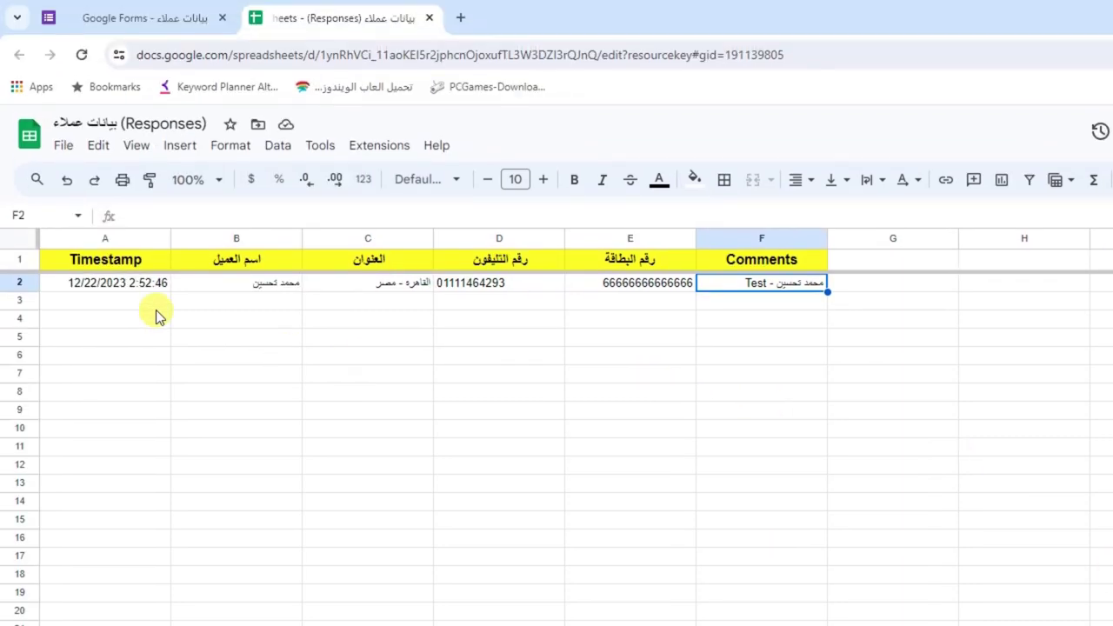
click(119, 287)
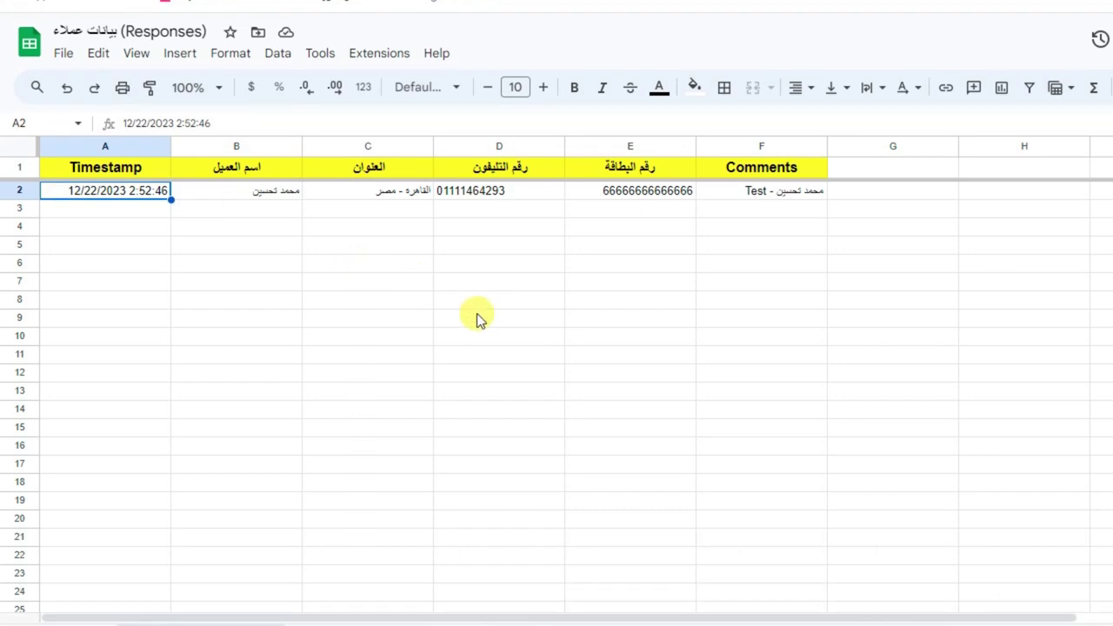
click(477, 410)
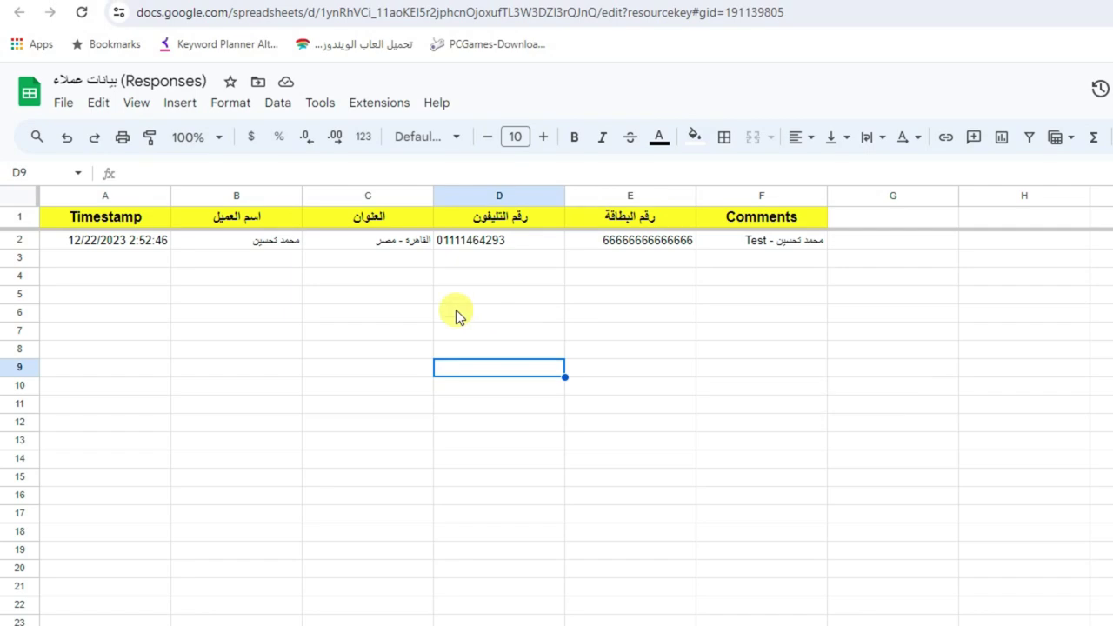
drag(377, 210, 387, 480)
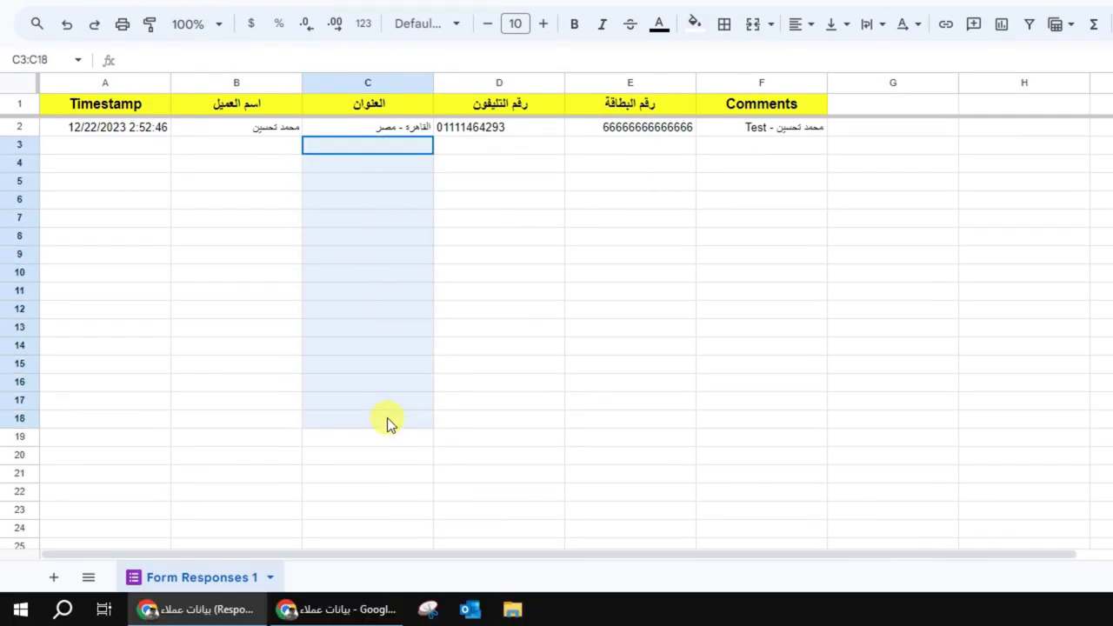
click(484, 202)
Return to a blank form and enter the second customer's name
click(358, 609)
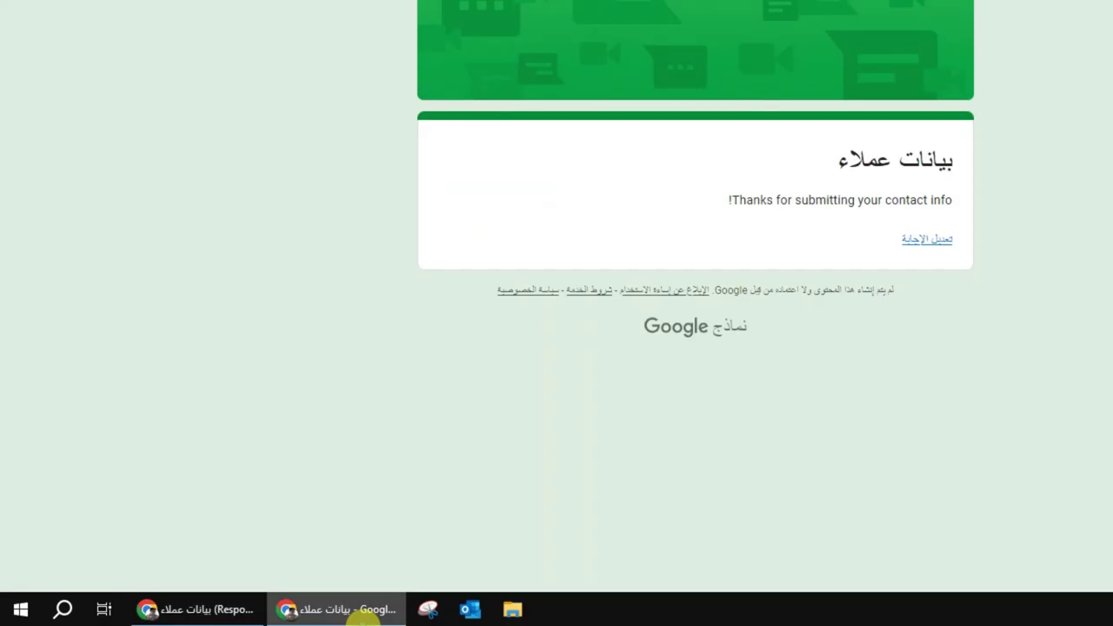
click(20, 54)
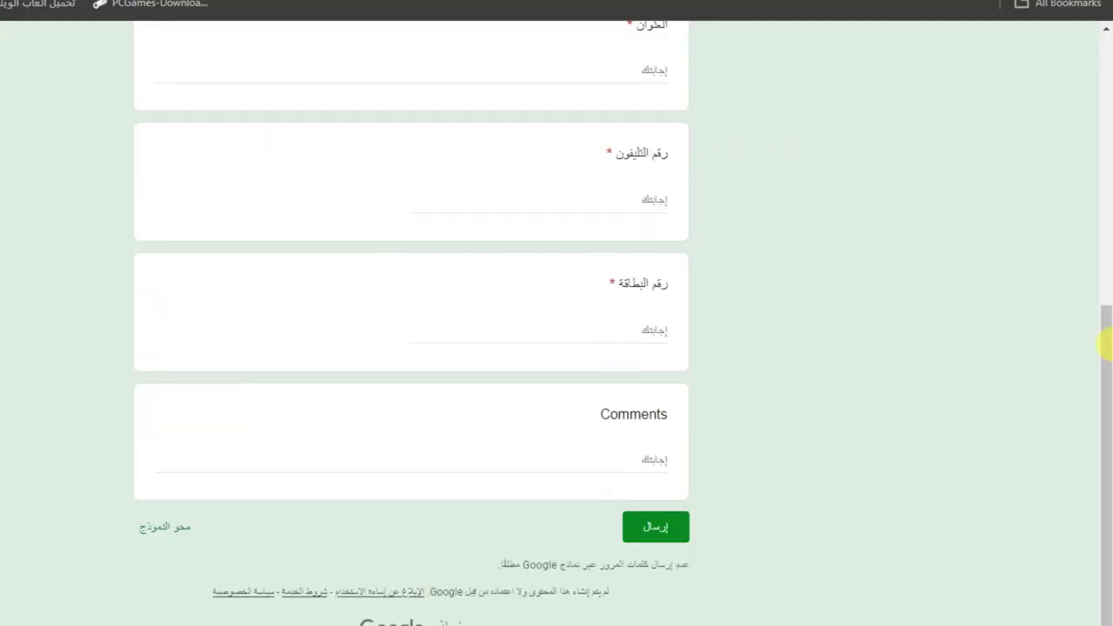
scroll(1091, 150, up, 10)
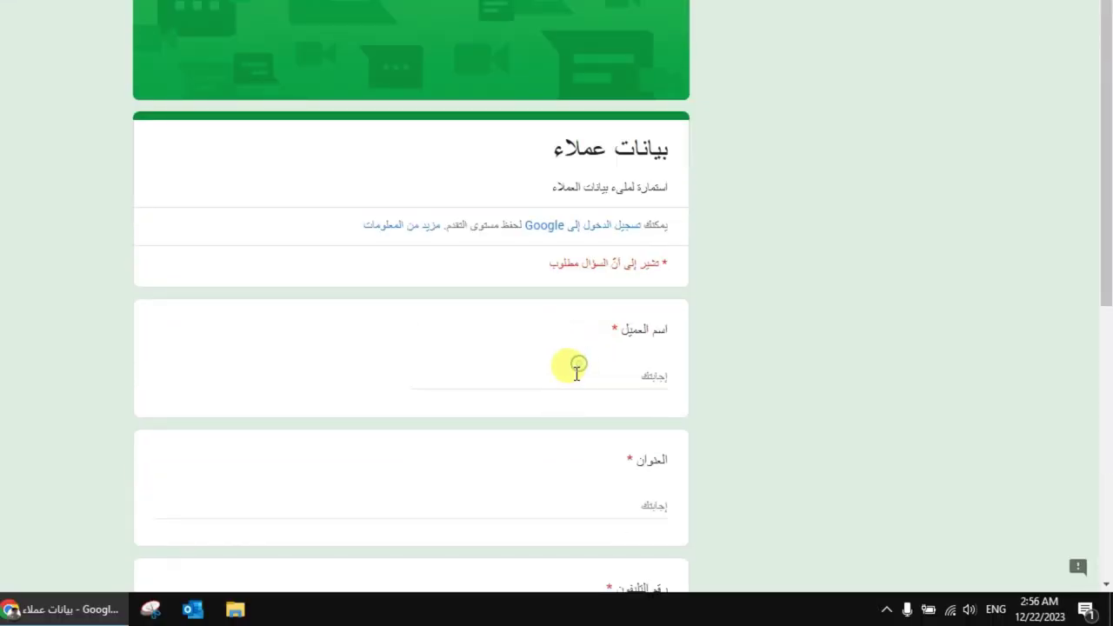
click(576, 527)
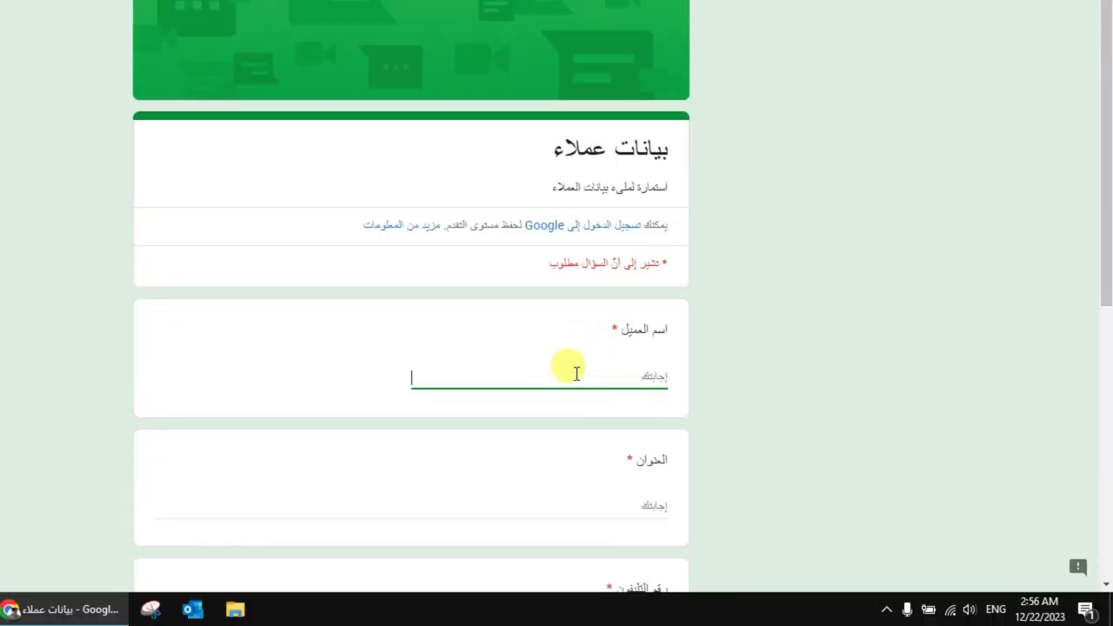
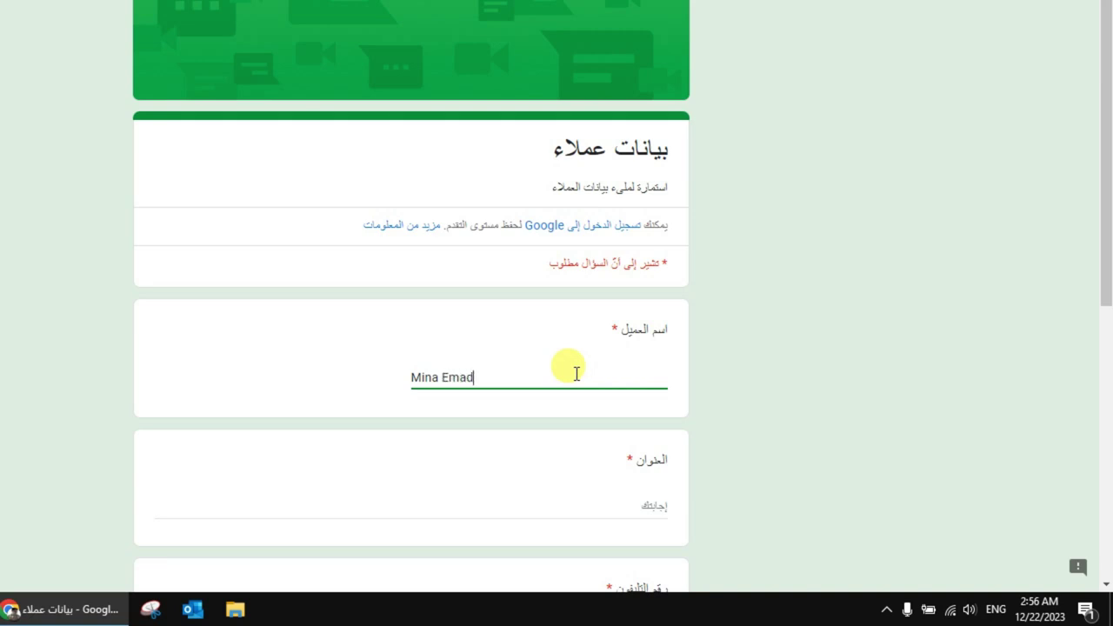
Enter the second customer's address in Arabic
click(660, 499)
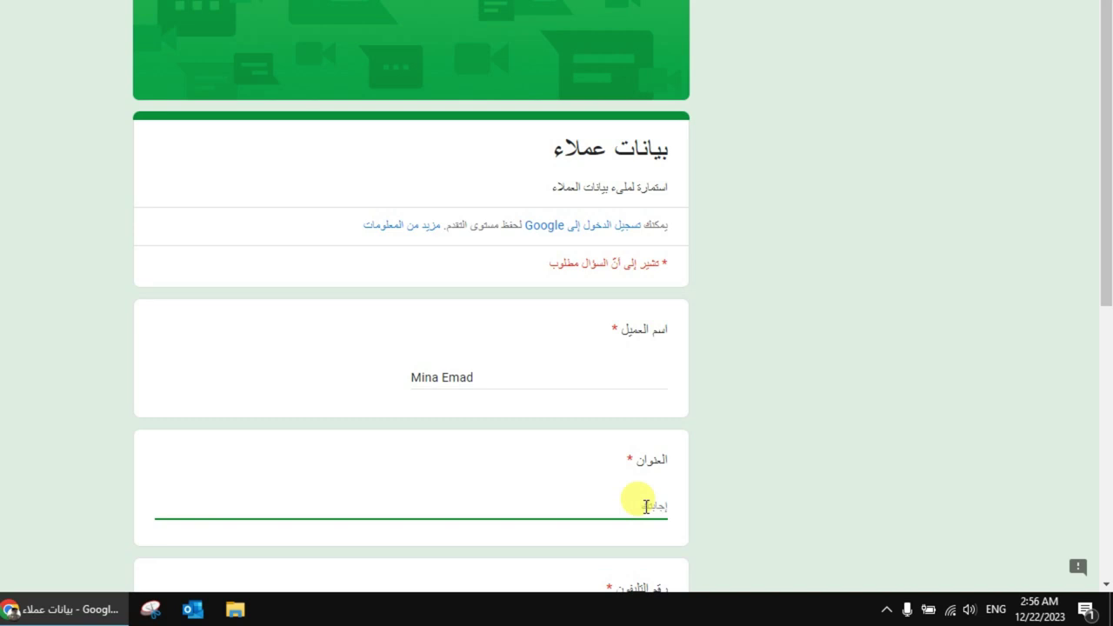
text(Qali)
key(BackSpace)
key(BackSpace)
key(BackSpace)
text(al)
key(BackSpace)
key(BackSpace)
key(BackSpace)
key(alt+shift)
text(قليوبية )
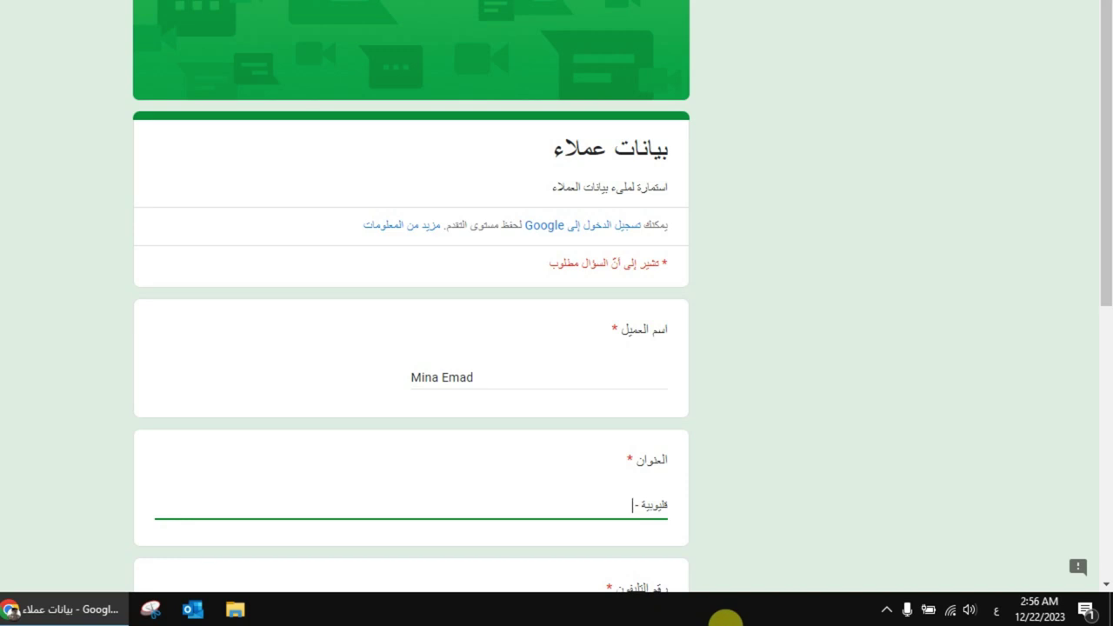
text(- طوخ)
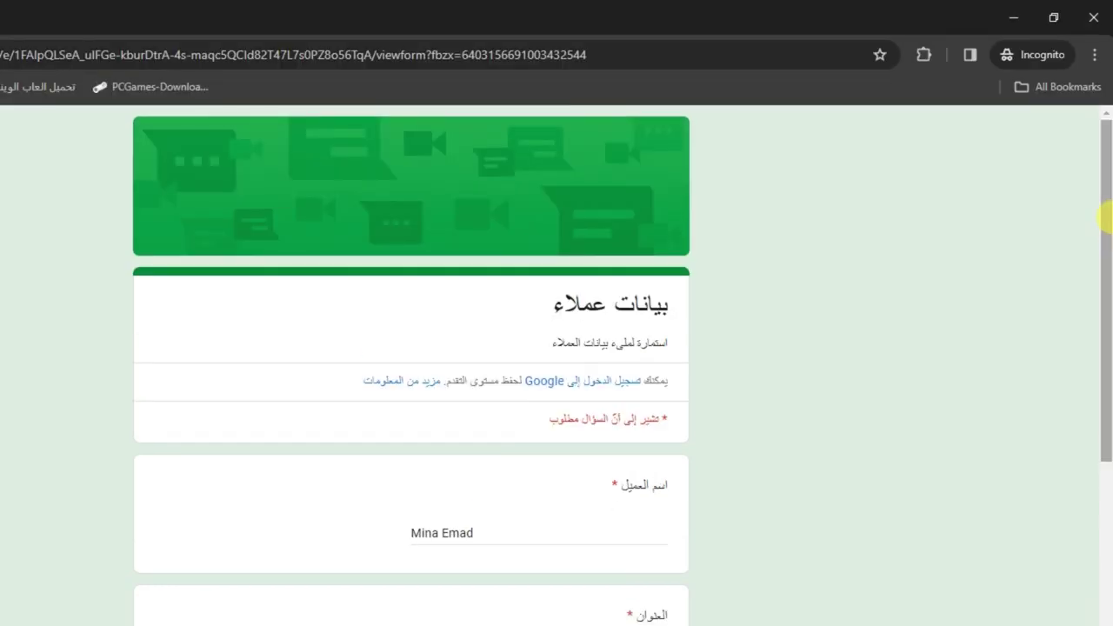
Enter the second customer's 11-digit phone number
scroll(1091, 305, down, 3)
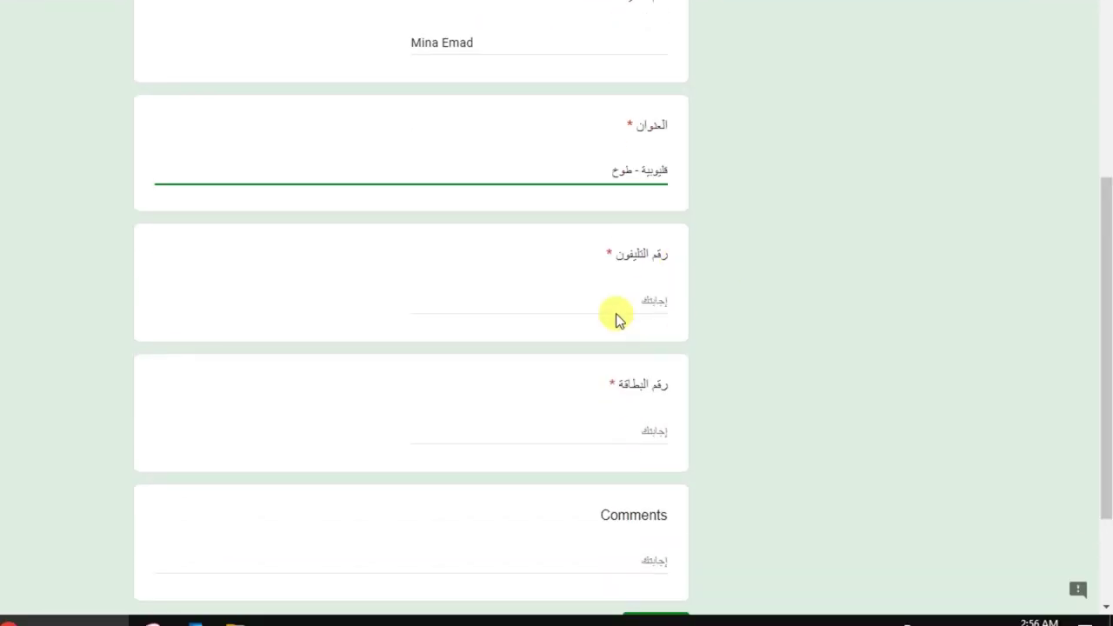
click(619, 312)
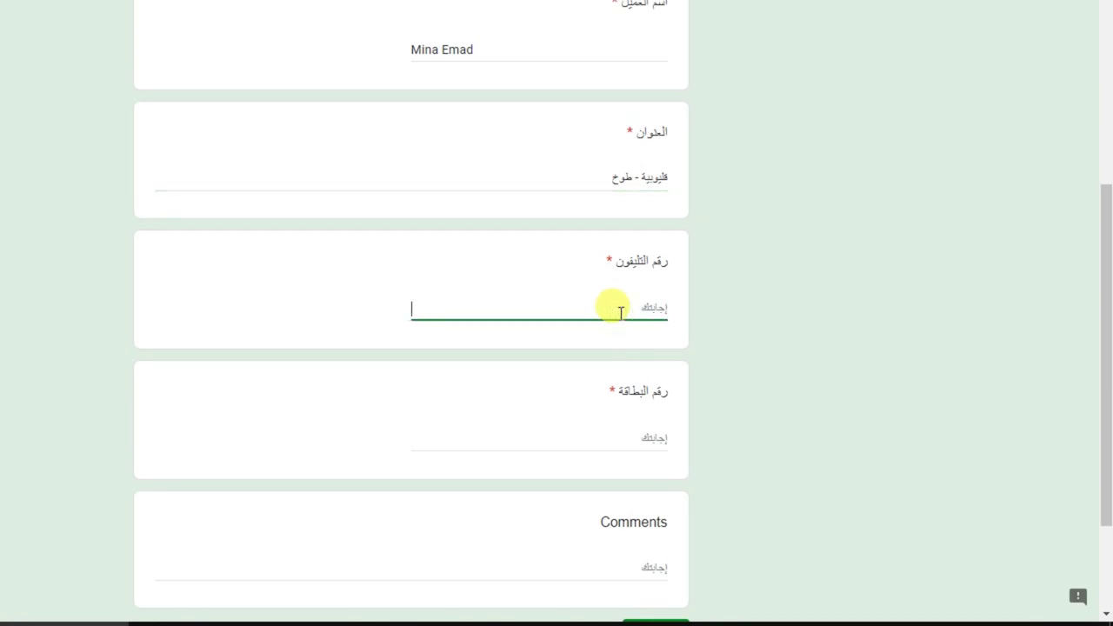
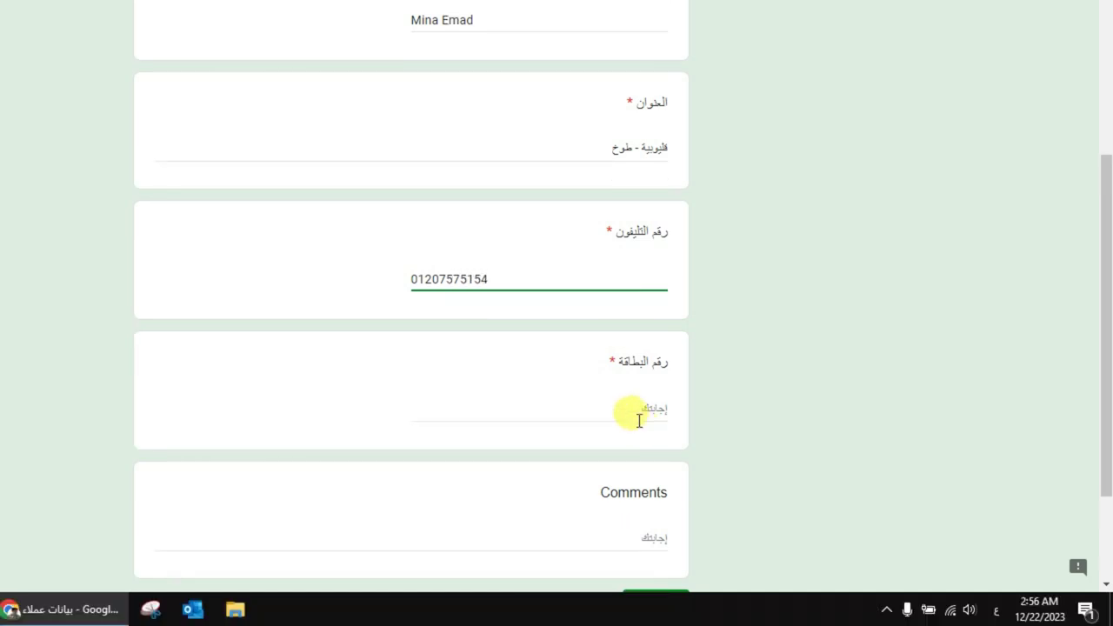
click(643, 433)
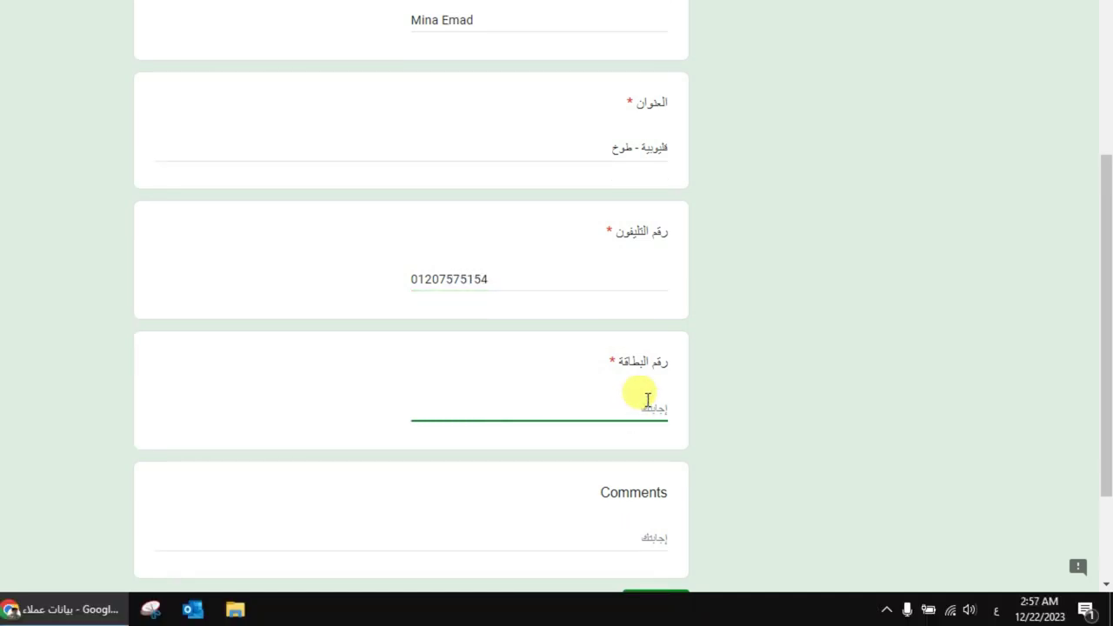
drag(1104, 315, 1095, 385)
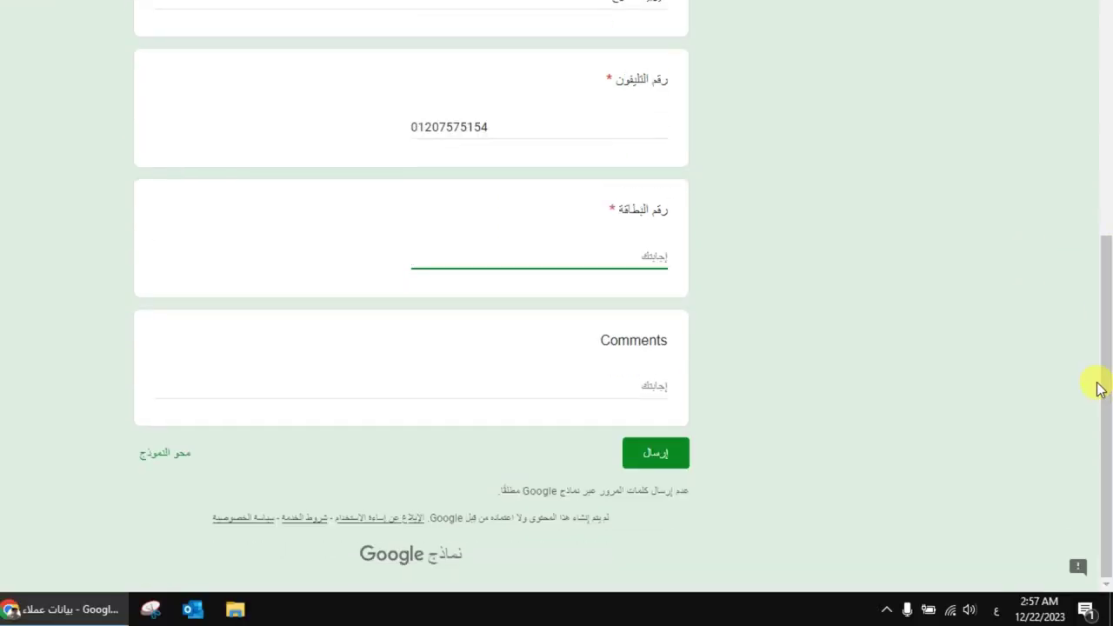
Add a test comment with the customer's name and try submitting with the card number empty
click(611, 386)
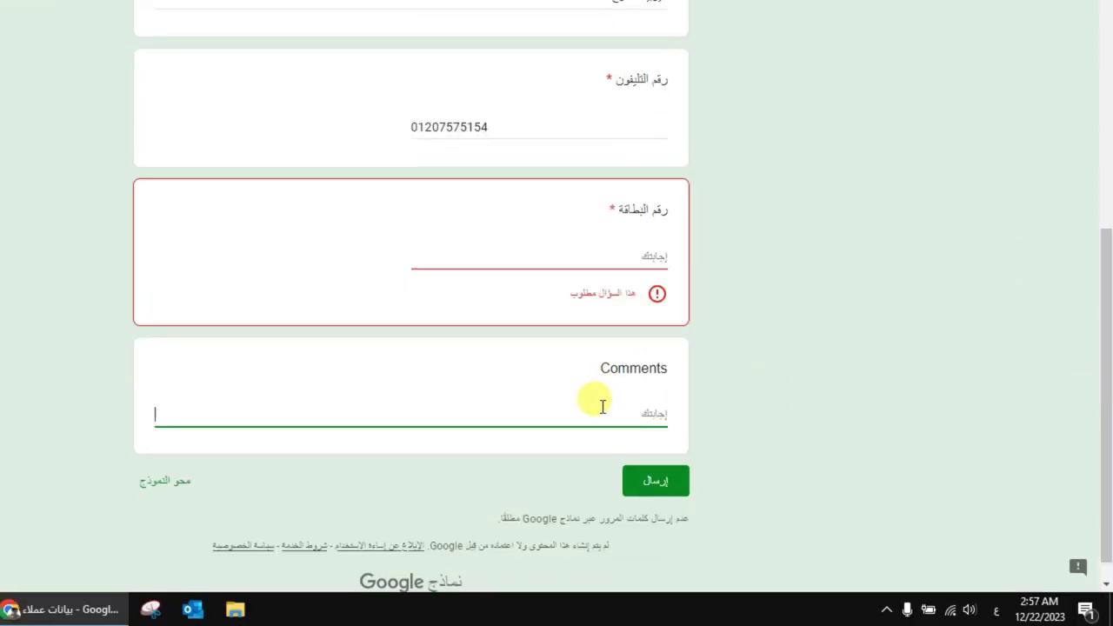
text(ع)
key(BackSpace)
key(alt+shift)
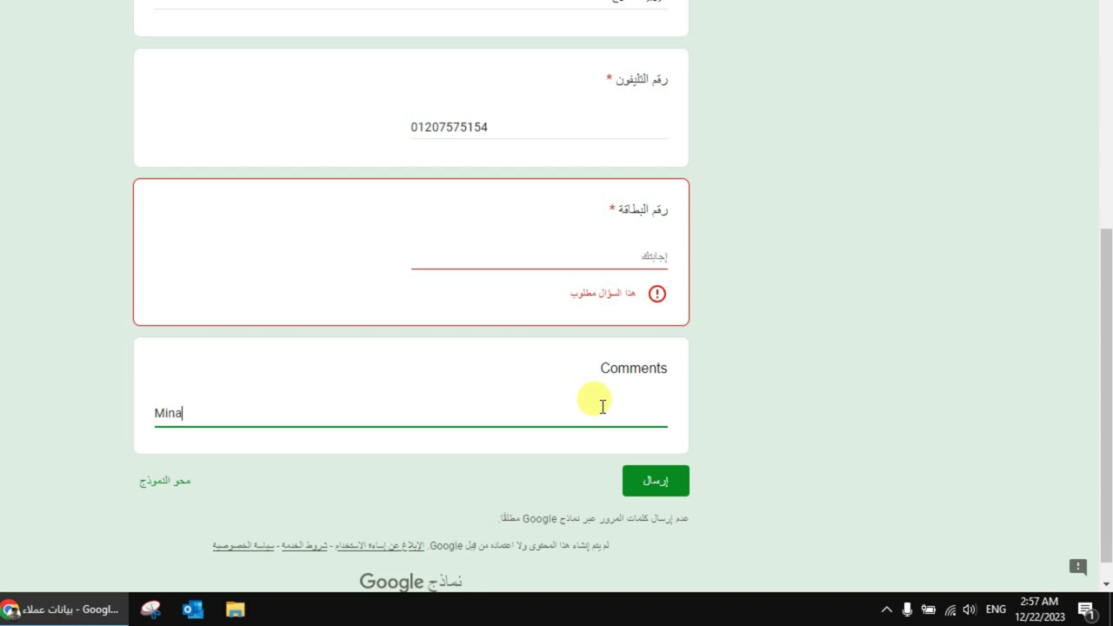
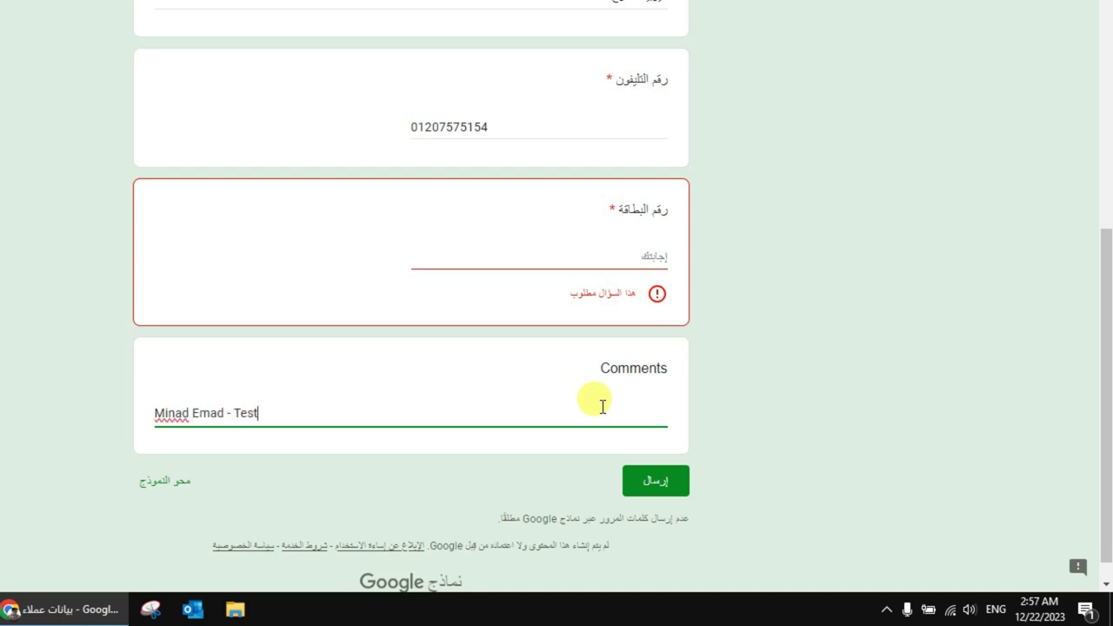
click(654, 479)
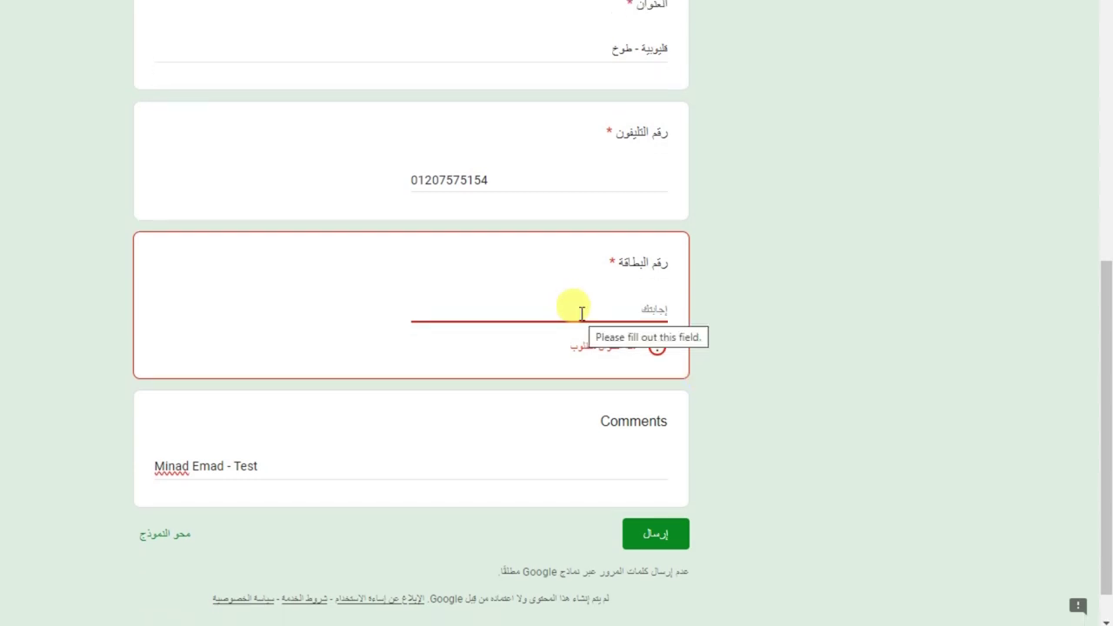
Answer the card number with 'لا يوجد' and submit the response
text(لا ي)
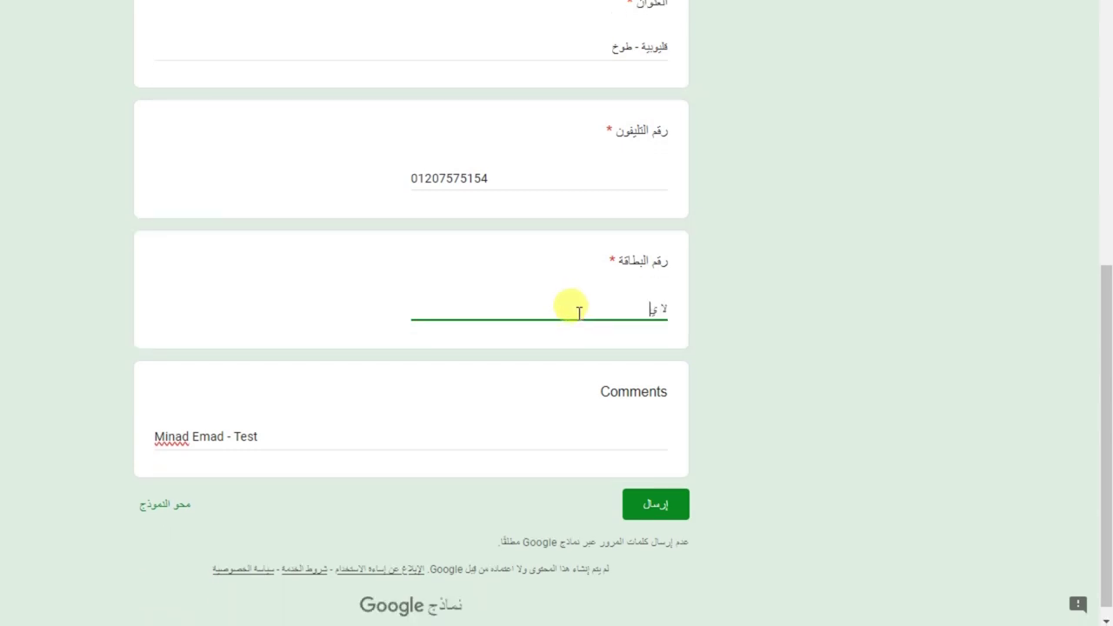
text(وج)
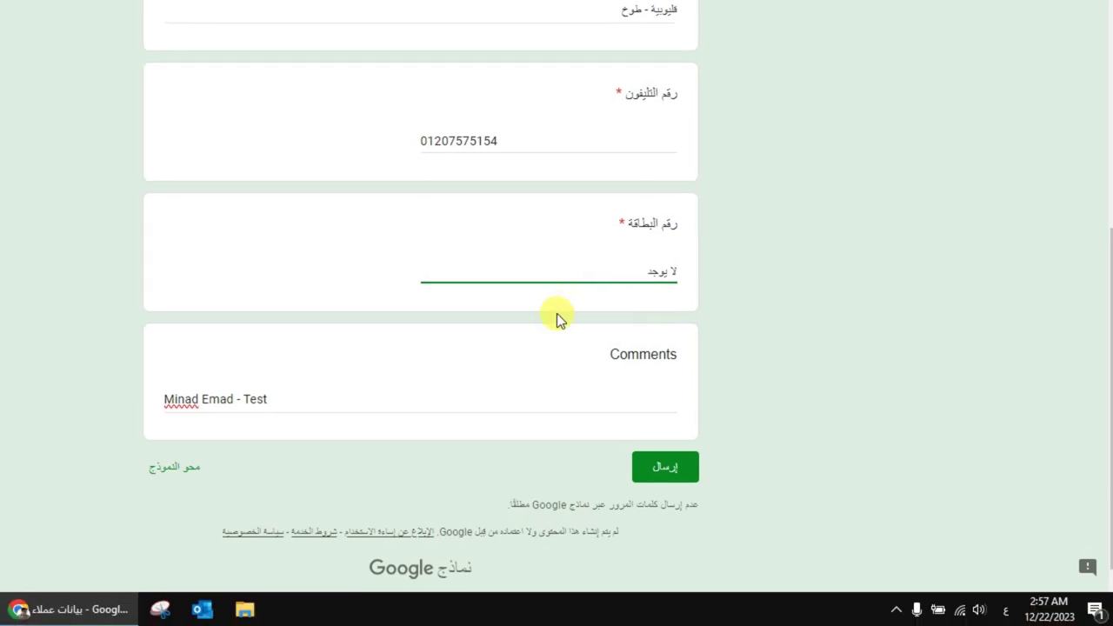
text(د)
click(426, 401)
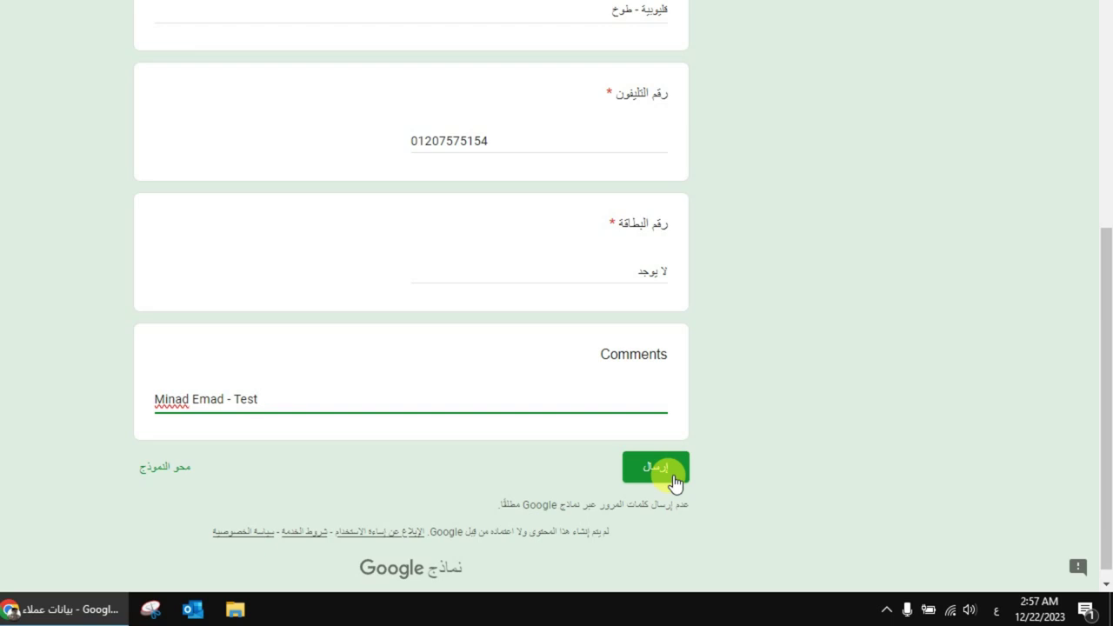
click(675, 480)
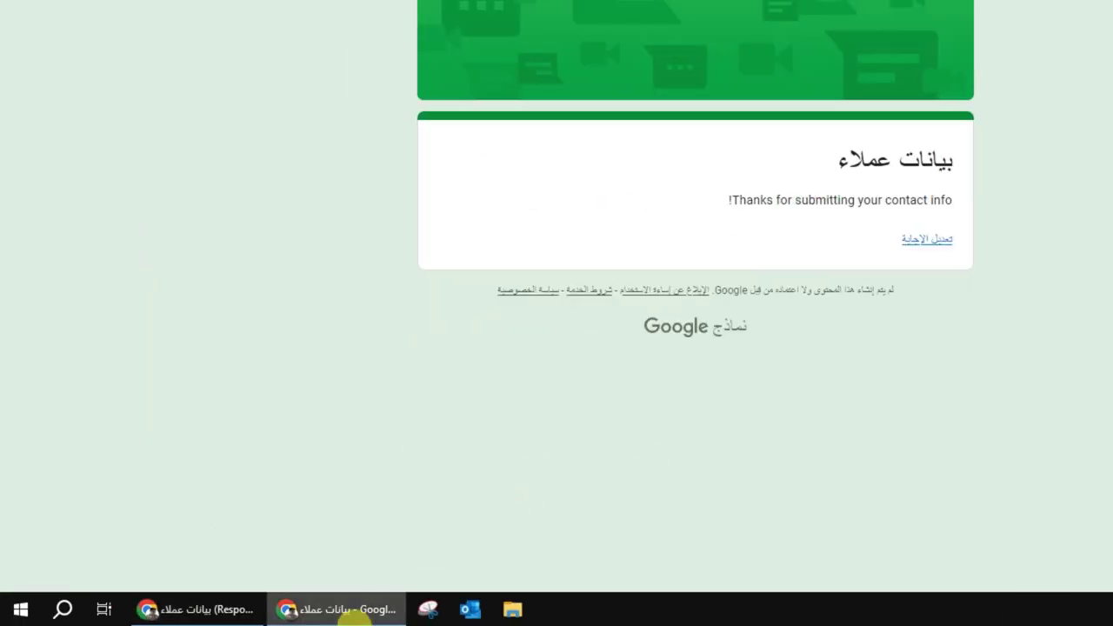
Review the second submission's name, address, phone, card and comment in row 3 of the sheet
click(248, 611)
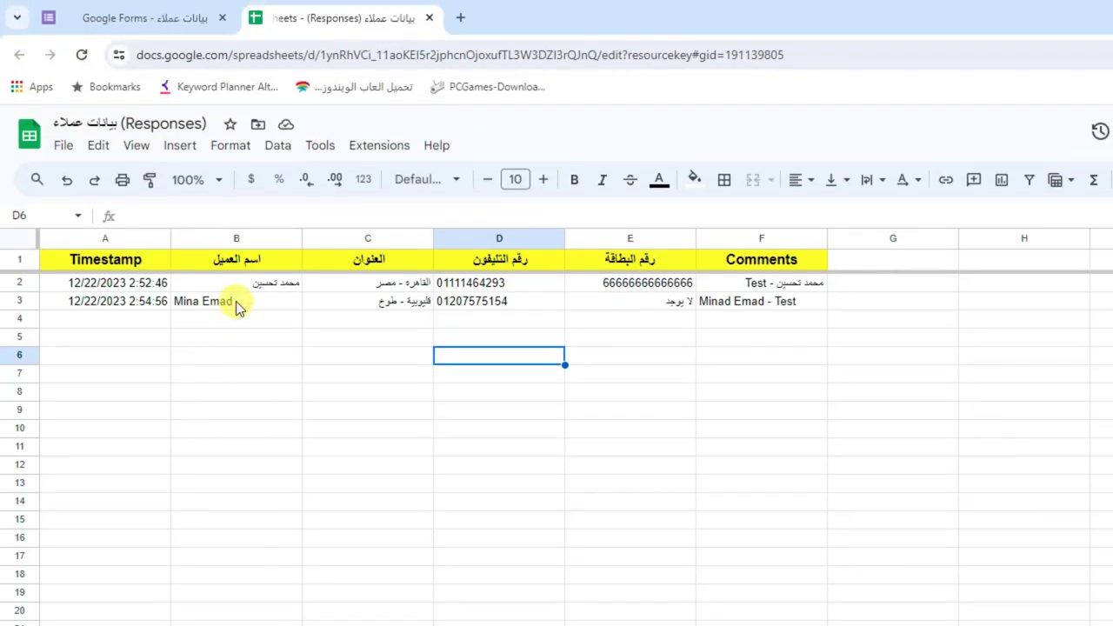
click(237, 153)
click(385, 294)
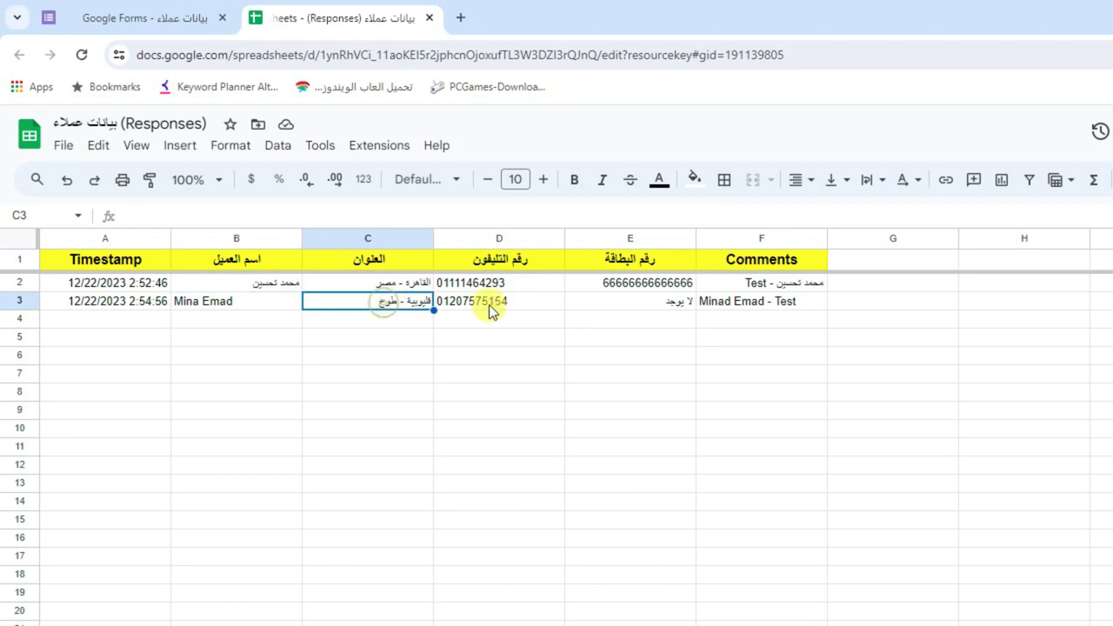
click(541, 293)
click(586, 302)
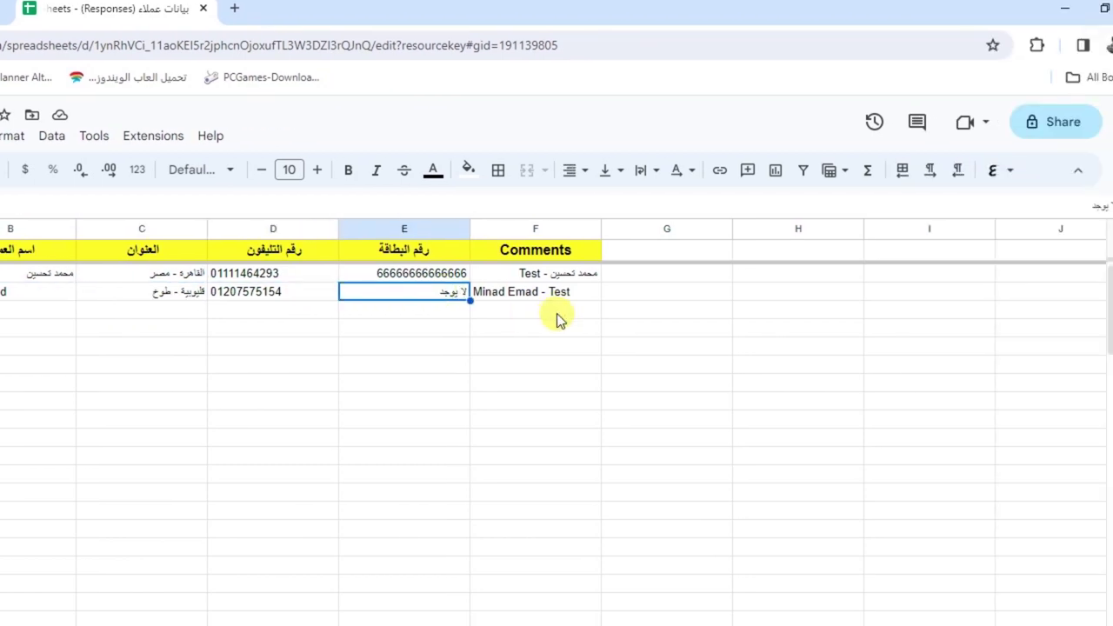
click(758, 318)
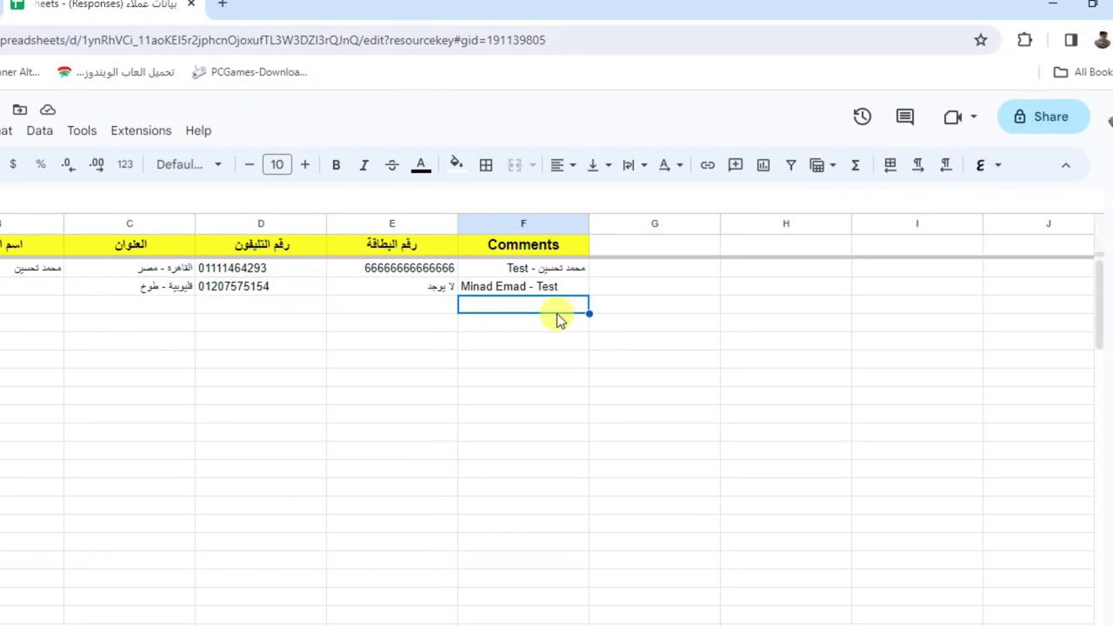